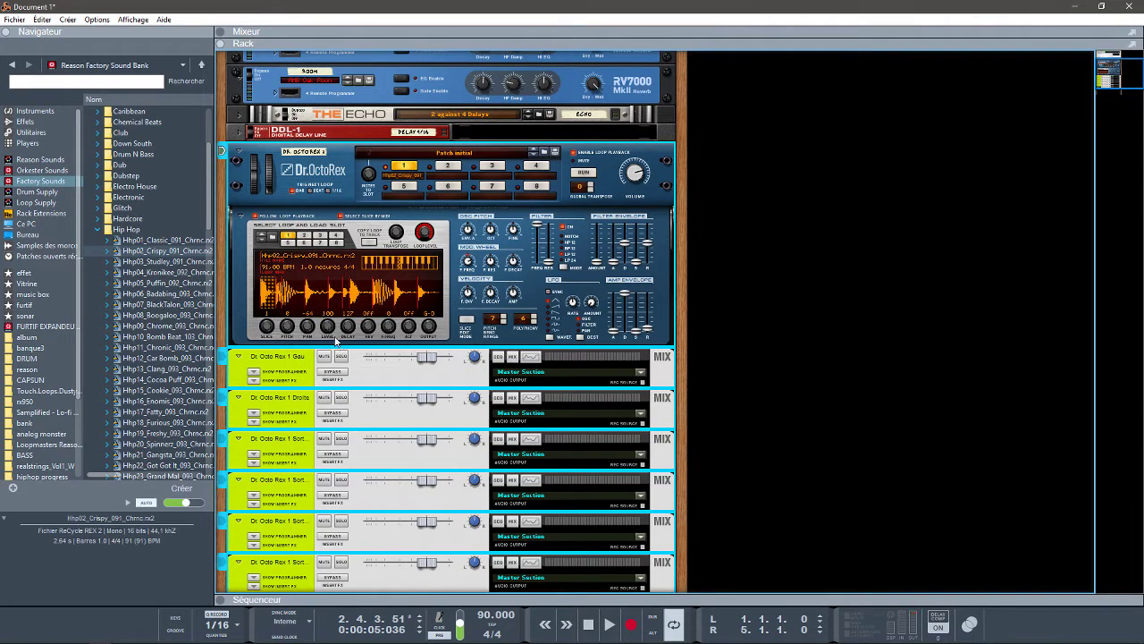
# Step: Display the mixer in place of the rack, with the channel dynamics sections hidden and the effect send sections shown
pyautogui.moveTo(329, 328); pyautogui.dragTo(333, 349)
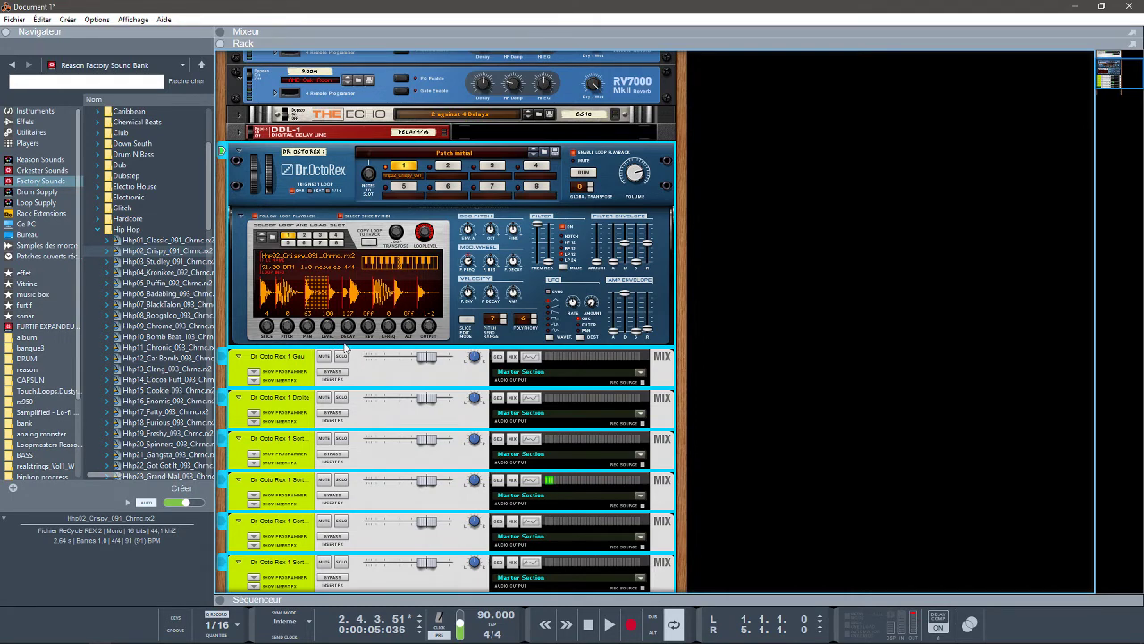
pyautogui.moveTo(220, 43); pyautogui.dragTo(581, 311)
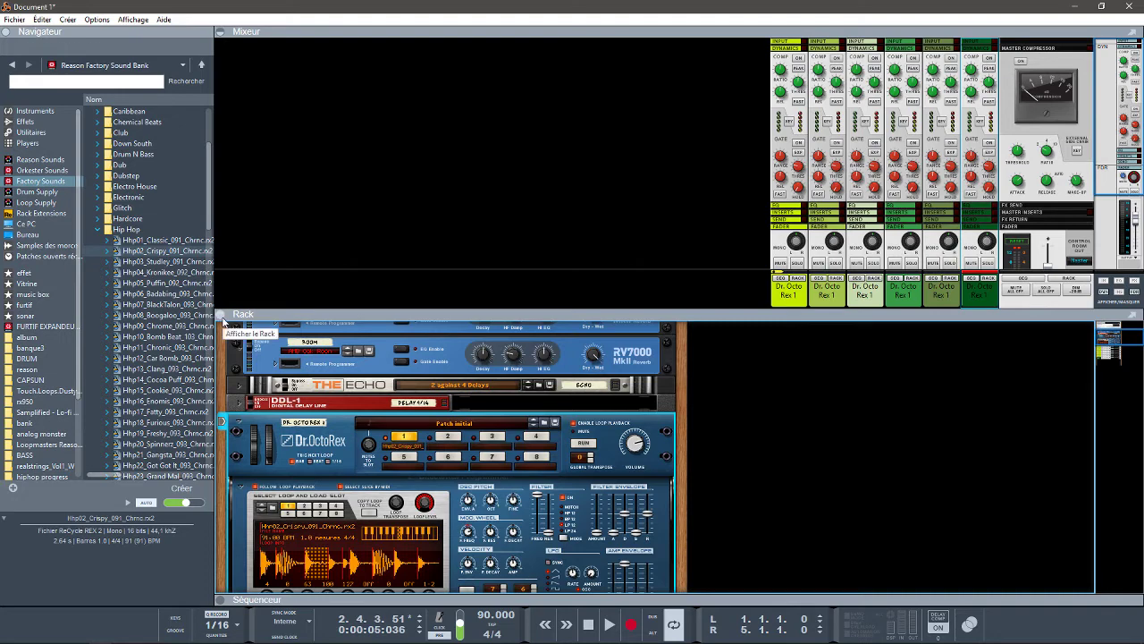
pyautogui.click(223, 315)
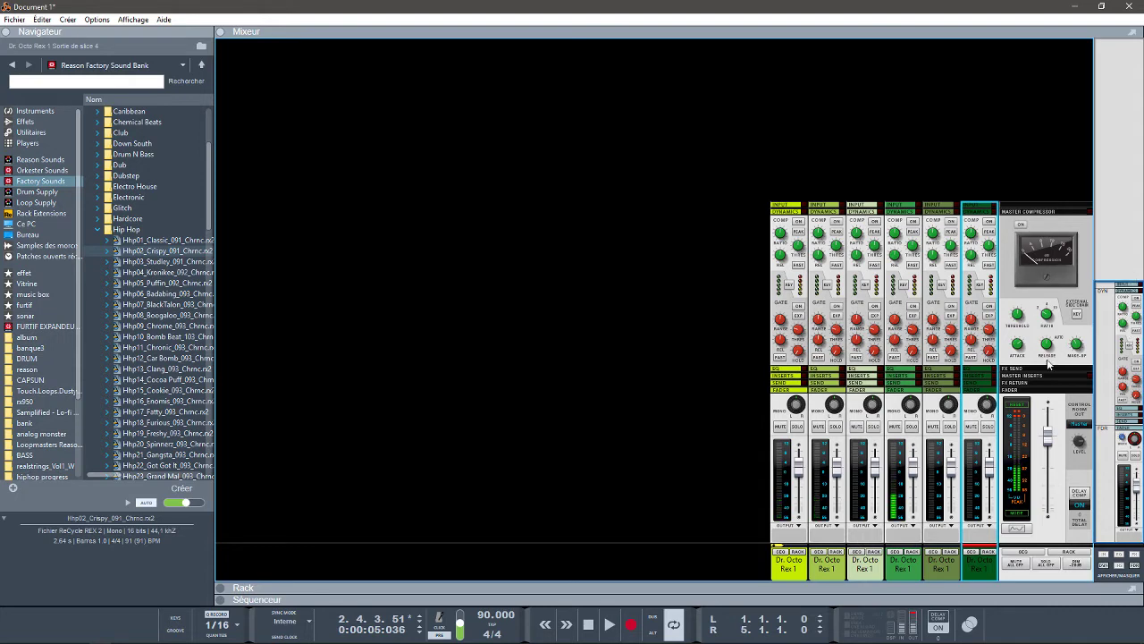
pyautogui.click(1104, 566)
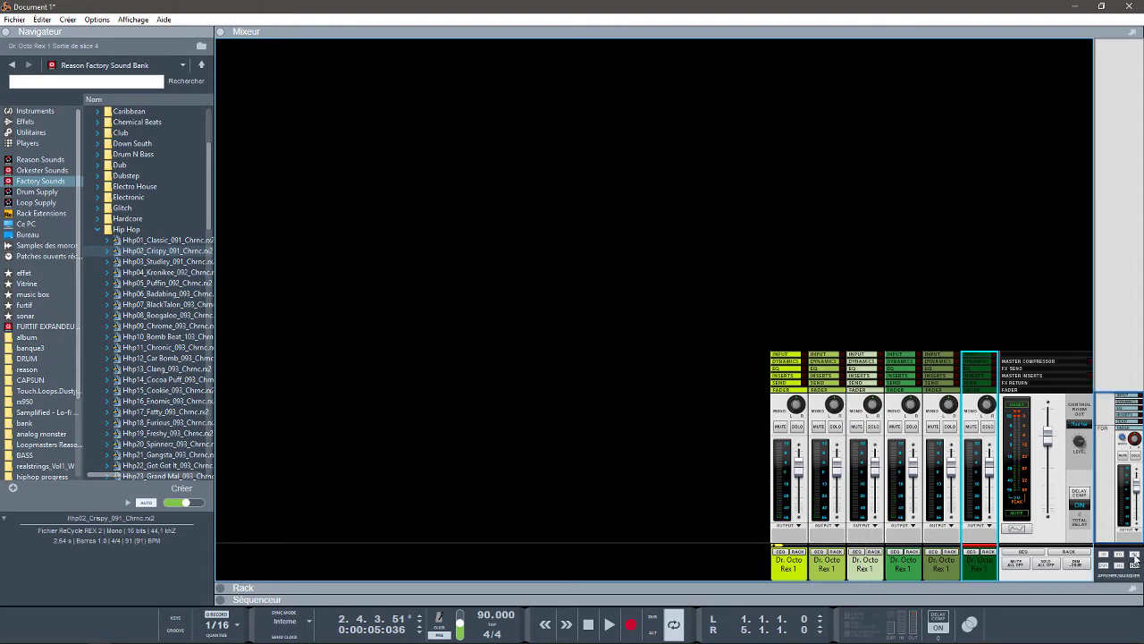
pyautogui.click(1135, 555)
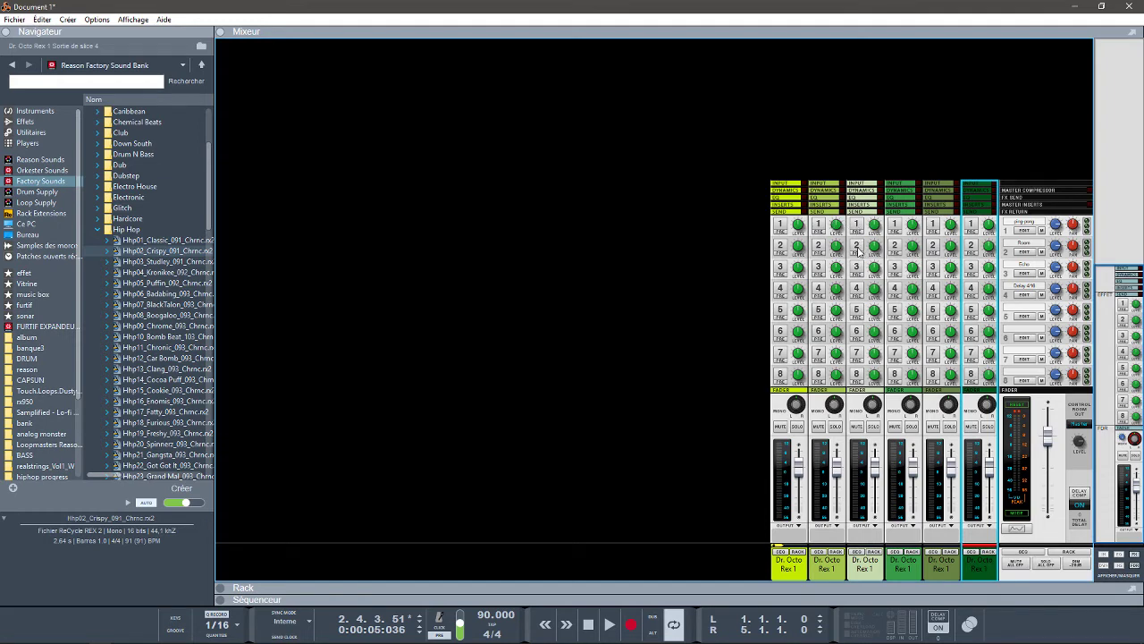
# Step: Enable send 2 (Room) on the slice output 2 channel and send 1 on slice output 1, and check the Gauche channel's pan
pyautogui.click(894, 247)
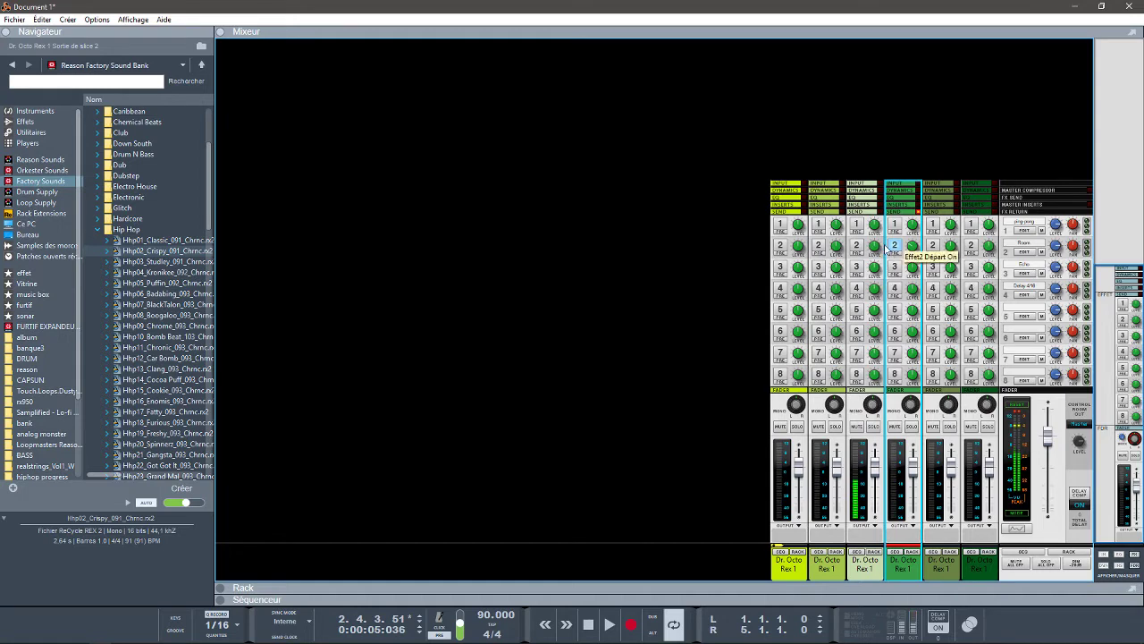
pyautogui.click(859, 228)
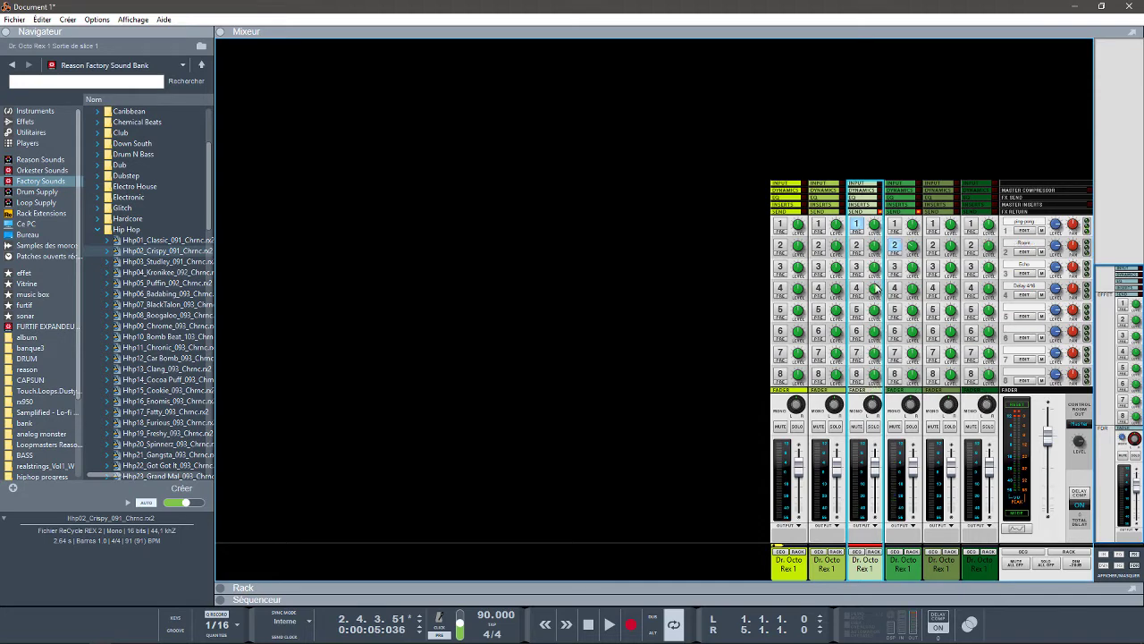
pyautogui.click(796, 405)
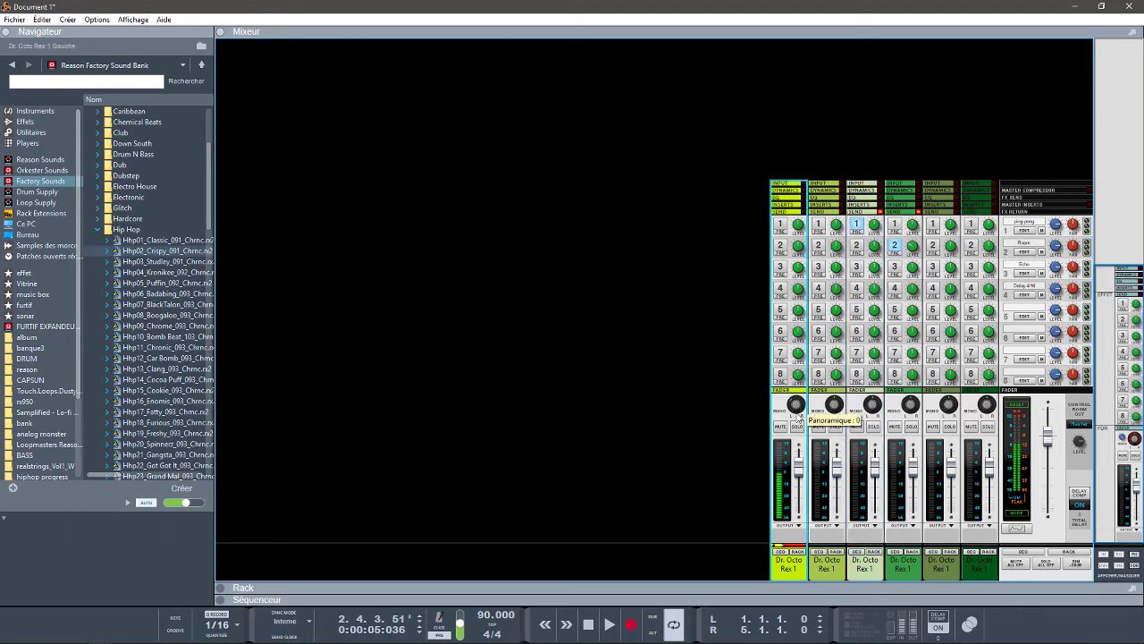
pyautogui.moveTo(795, 401)
pyautogui.mouseDown()
pyautogui.moveTo(794, 412)
pyautogui.moveTo(829, 411)
pyautogui.moveTo(784, 407)
pyautogui.moveTo(793, 404)
pyautogui.mouseUp()
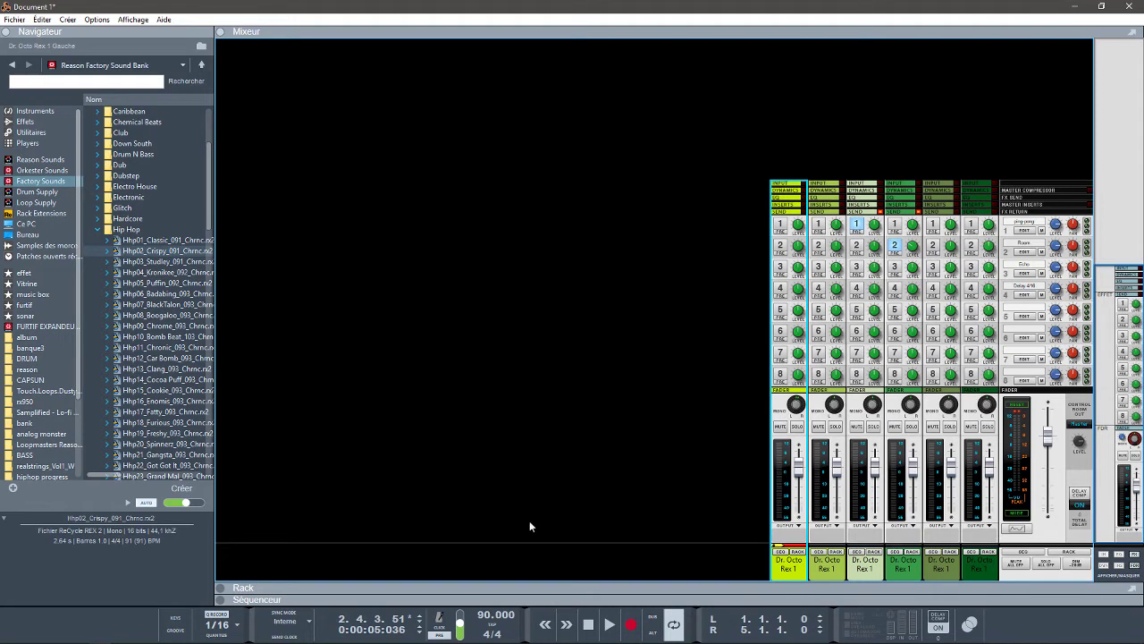
# Step: Bring back the rack below the mixer faders and show the insert effects area of the Dr. Octo Rex 1 Droite mix channel
pyautogui.click(221, 588)
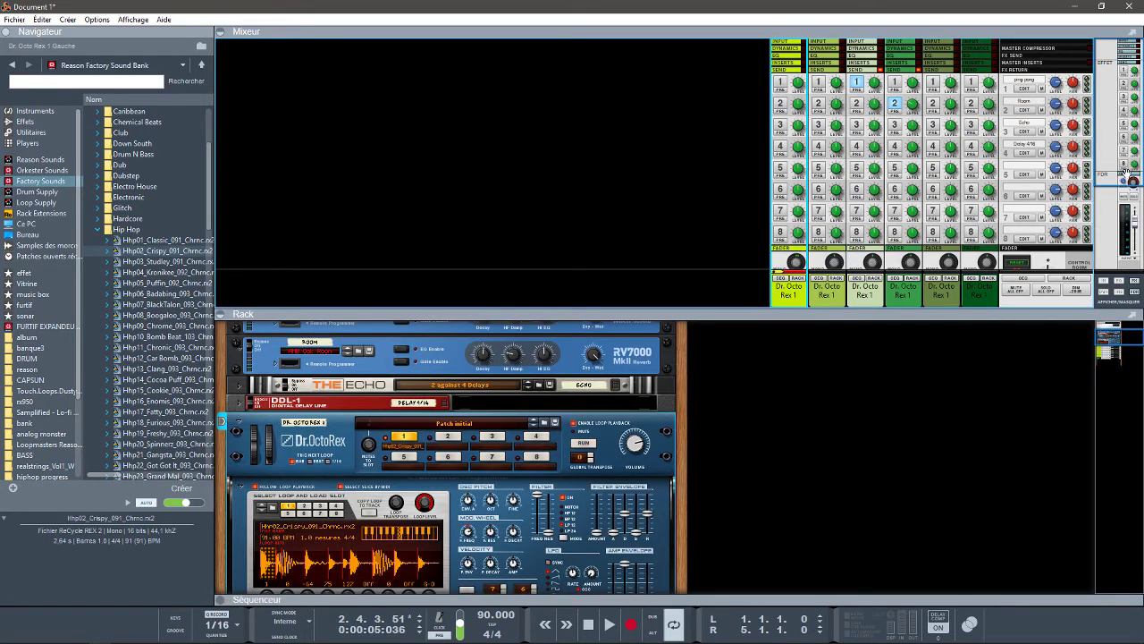
pyautogui.moveTo(1125, 170); pyautogui.dragTo(1125, 257)
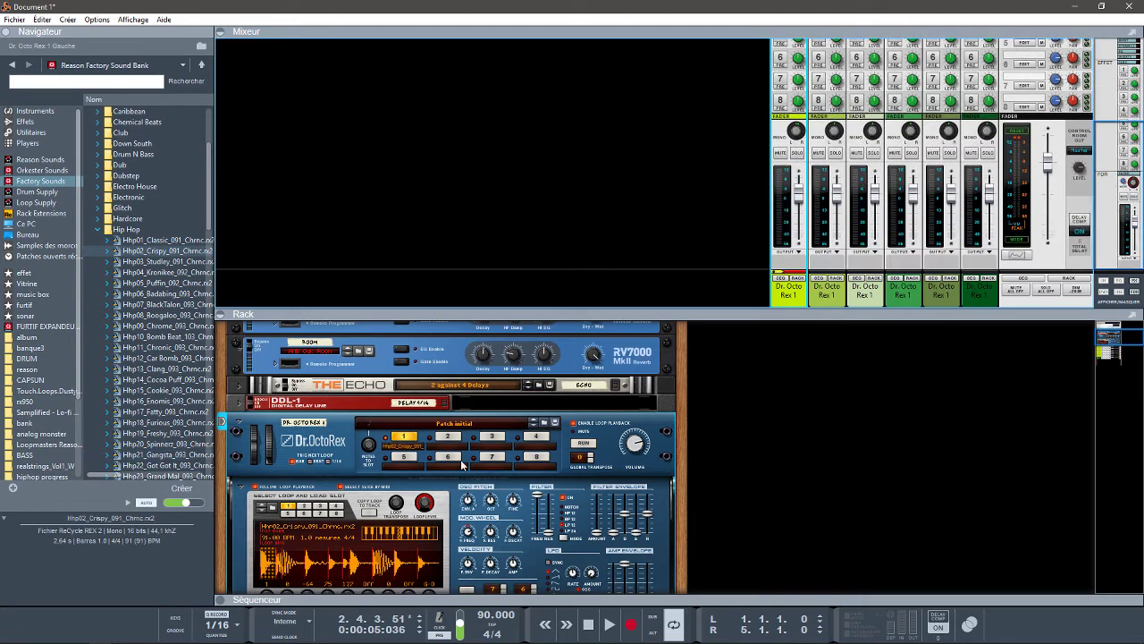
pyautogui.moveTo(1112, 342)
pyautogui.mouseDown()
pyautogui.moveTo(1116, 362)
pyautogui.moveTo(1113, 351)
pyautogui.mouseUp()
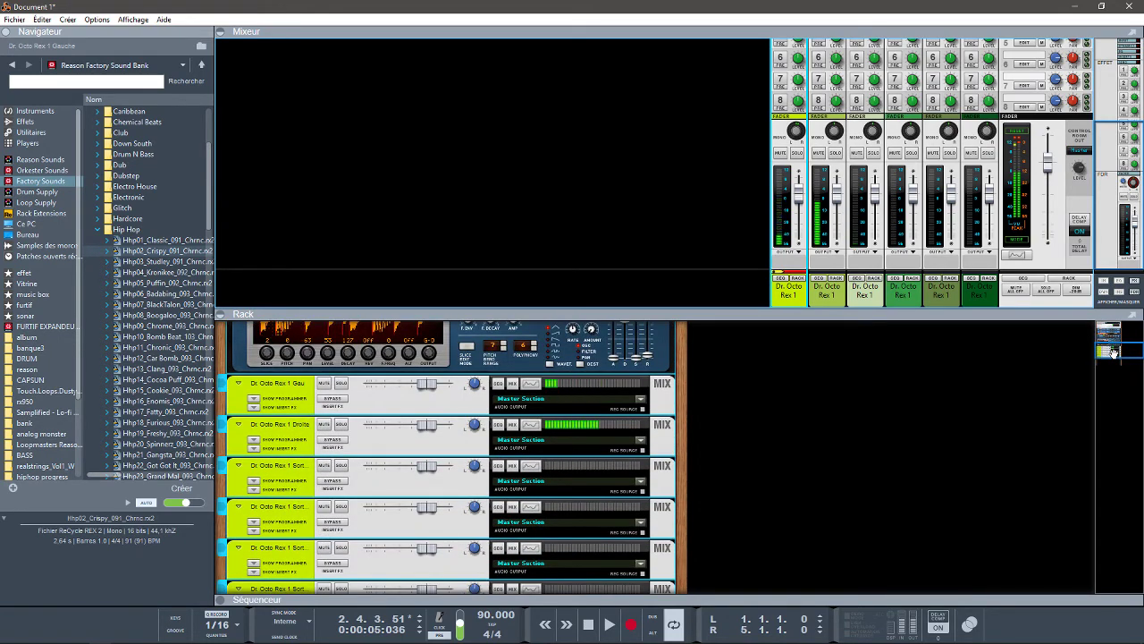
pyautogui.click(255, 449)
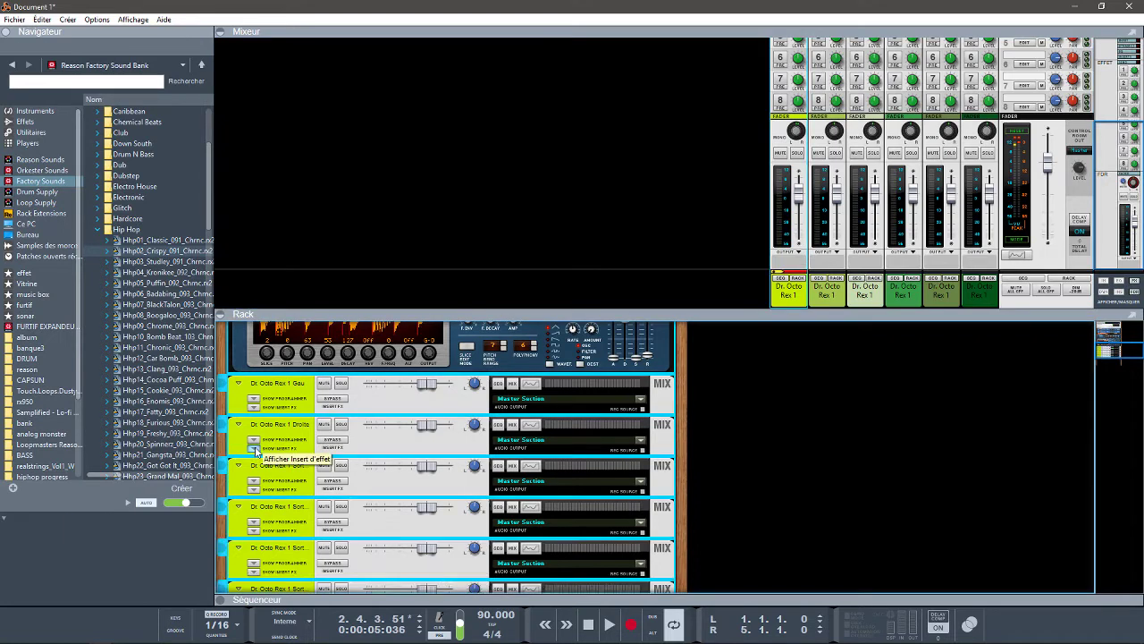
pyautogui.click(255, 450)
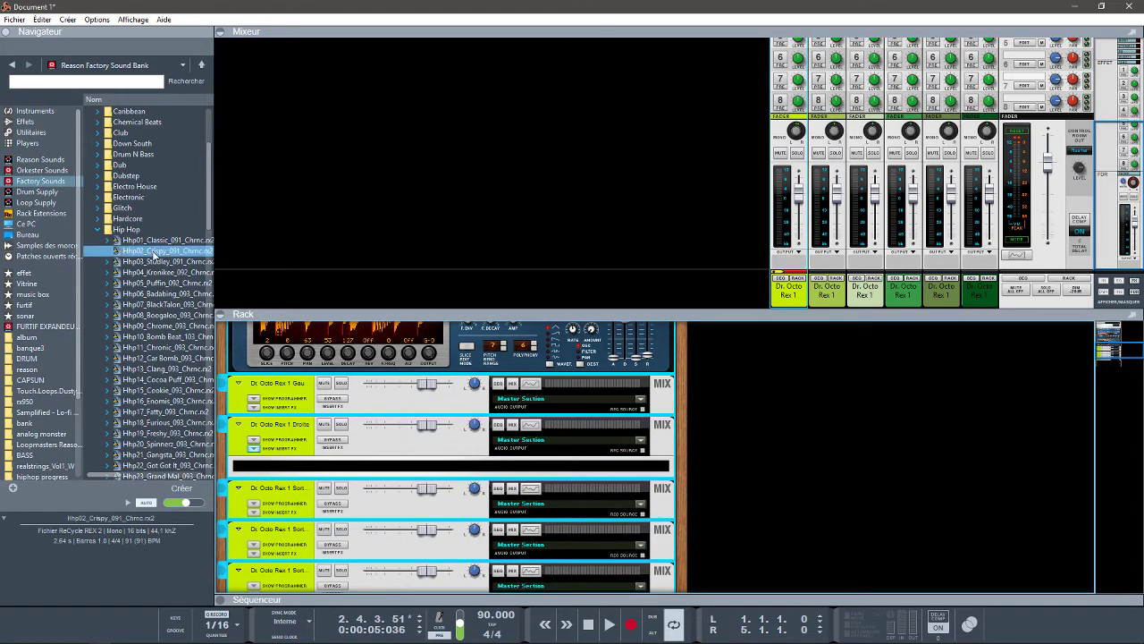
# Step: Add a Merger & Splitter audio Spider to the insert area and reroute the Droite channel's input cable through it on the rack's rear
pyautogui.click(34, 132)
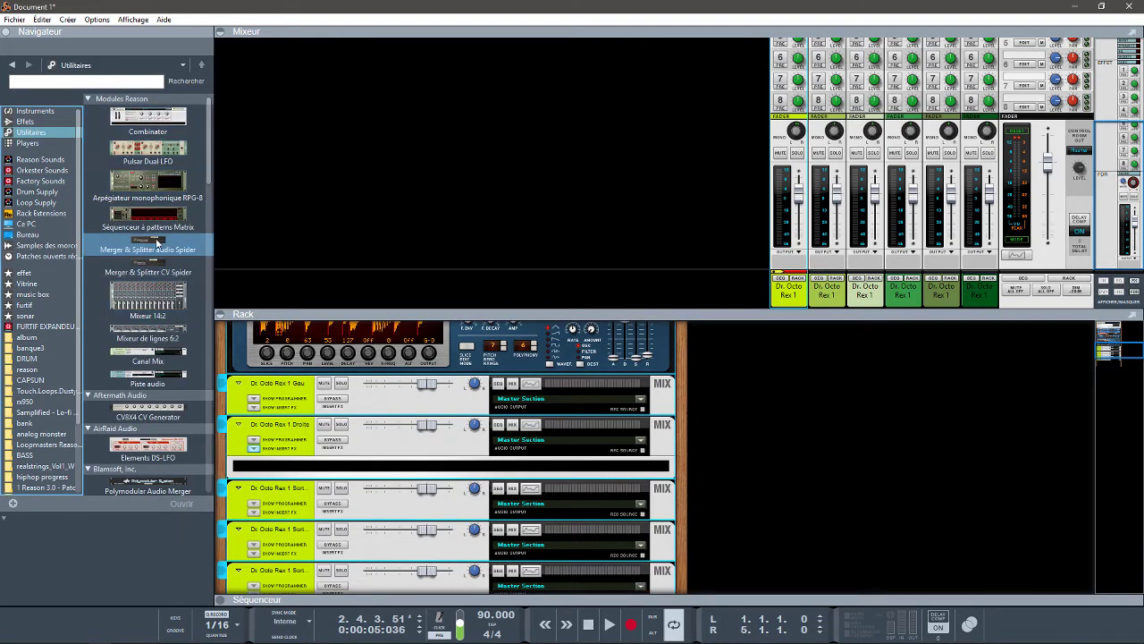
pyautogui.moveTo(156, 243); pyautogui.dragTo(350, 462)
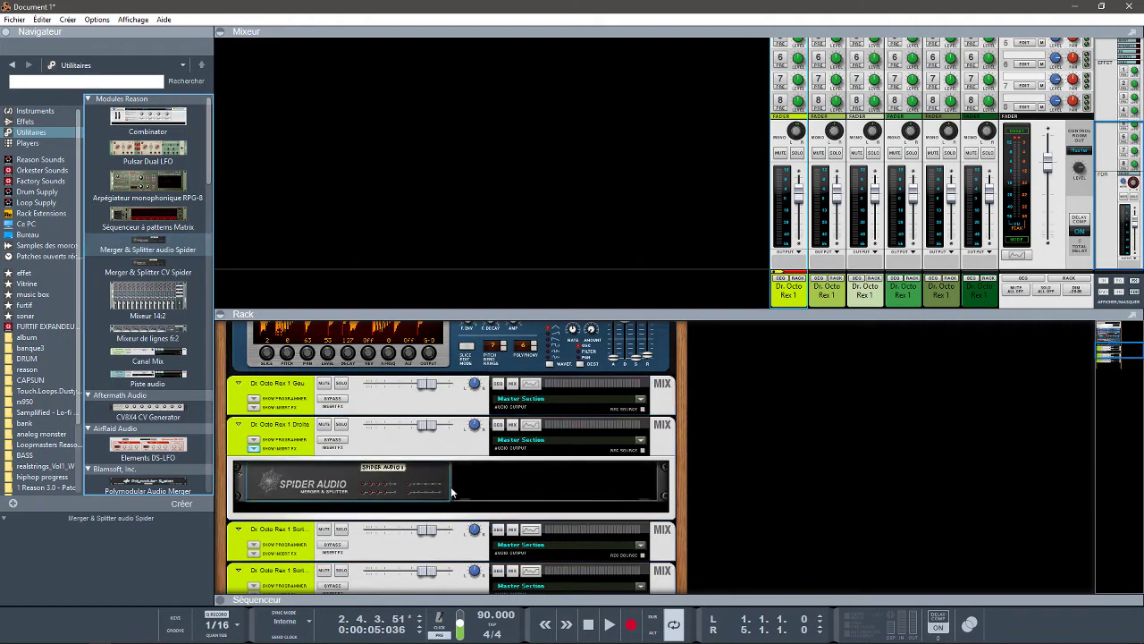
pyautogui.press('Tab')
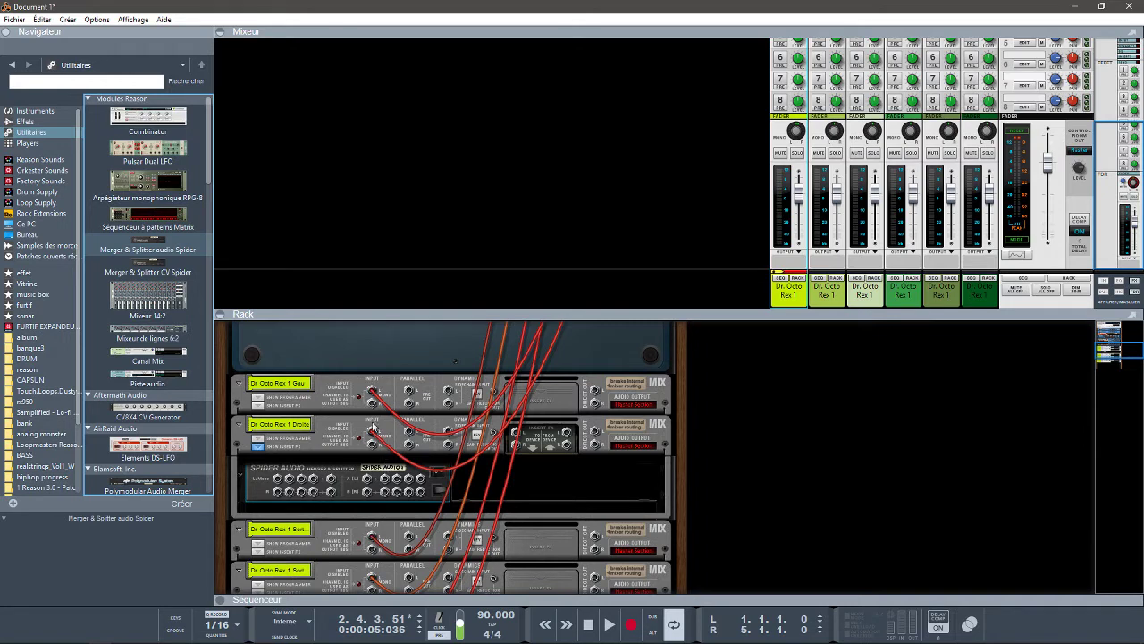
pyautogui.moveTo(373, 435)
pyautogui.mouseDown()
pyautogui.moveTo(363, 490)
pyautogui.moveTo(390, 456)
pyautogui.moveTo(373, 436)
pyautogui.mouseUp()
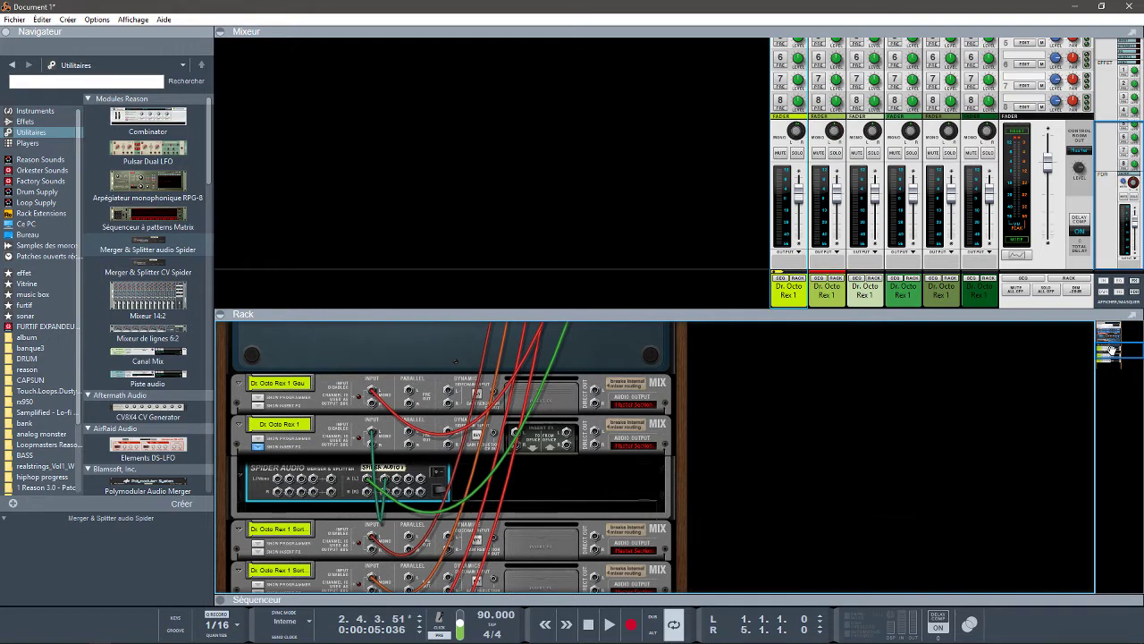
# Step: Show the sequencer below the rack
pyautogui.click(220, 600)
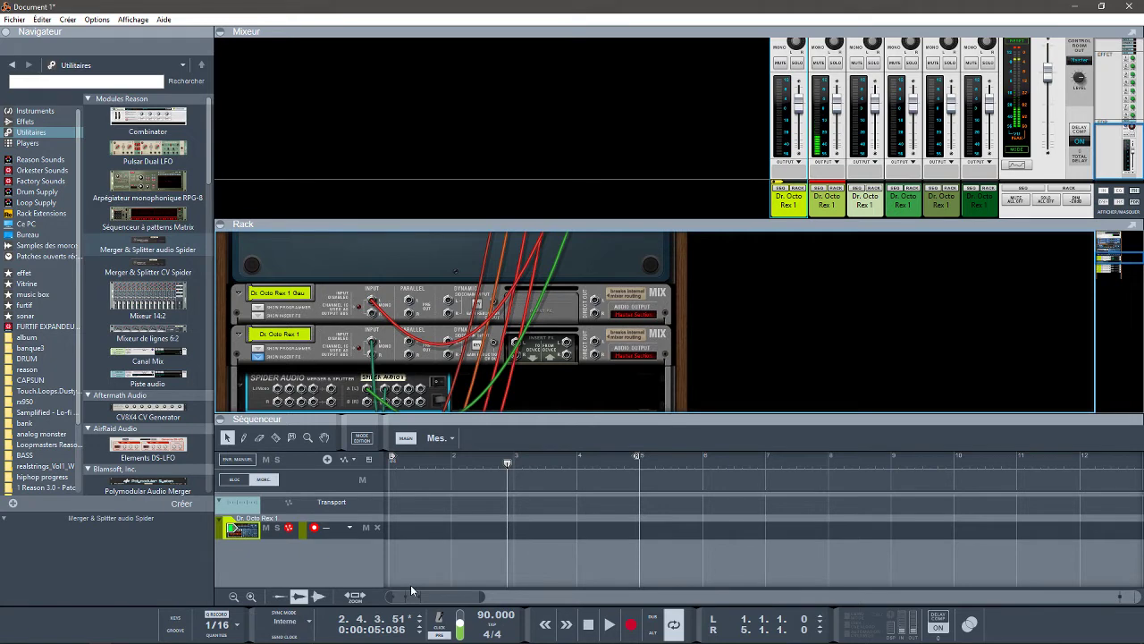
pyautogui.hotkey('shift', 'Return')
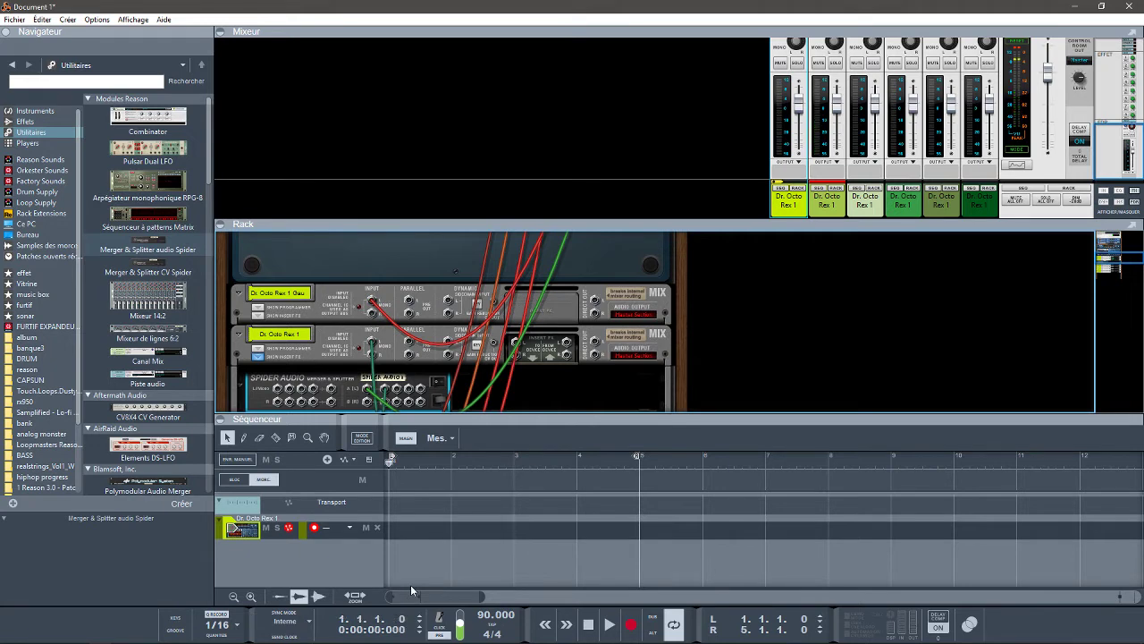
pyautogui.click(410, 585)
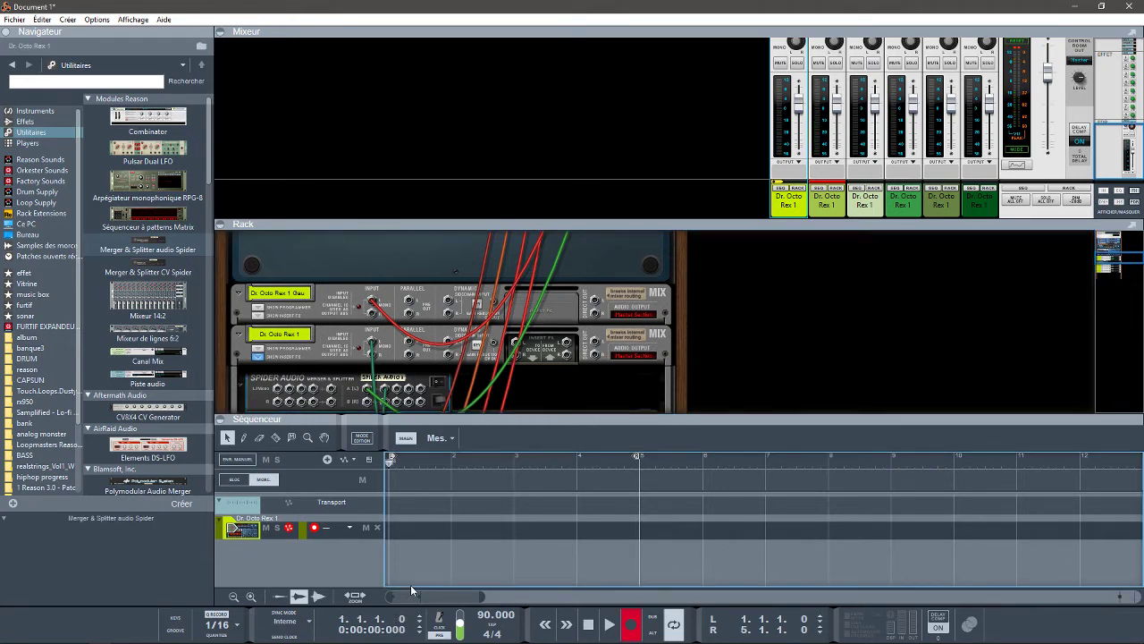
pyautogui.hotkey('ctrl', 'Return')
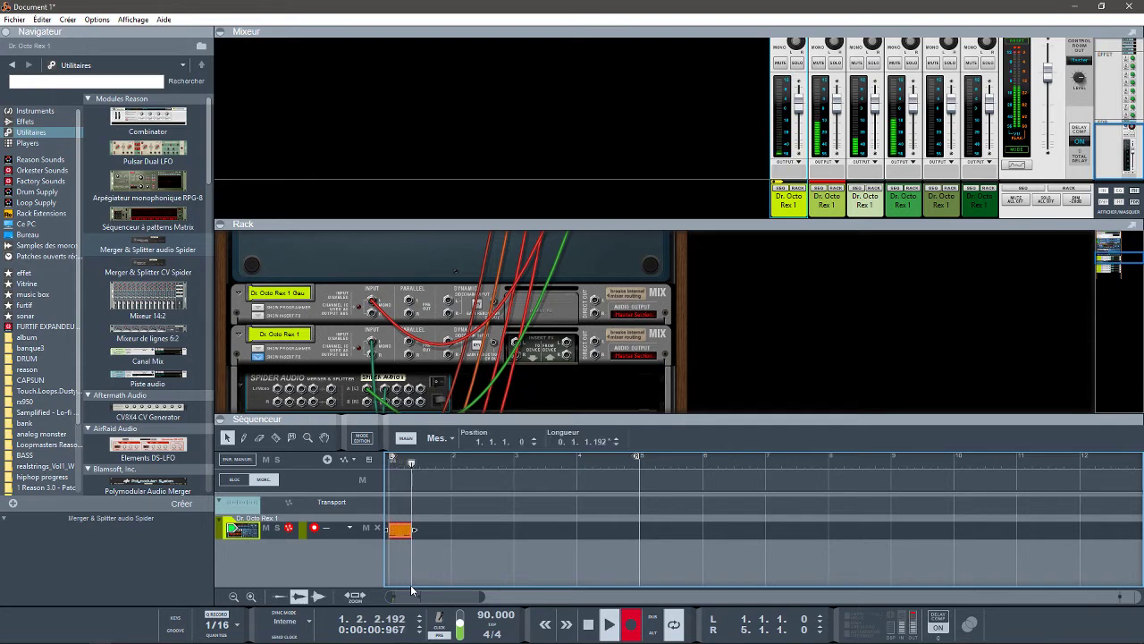
pyautogui.press('space')
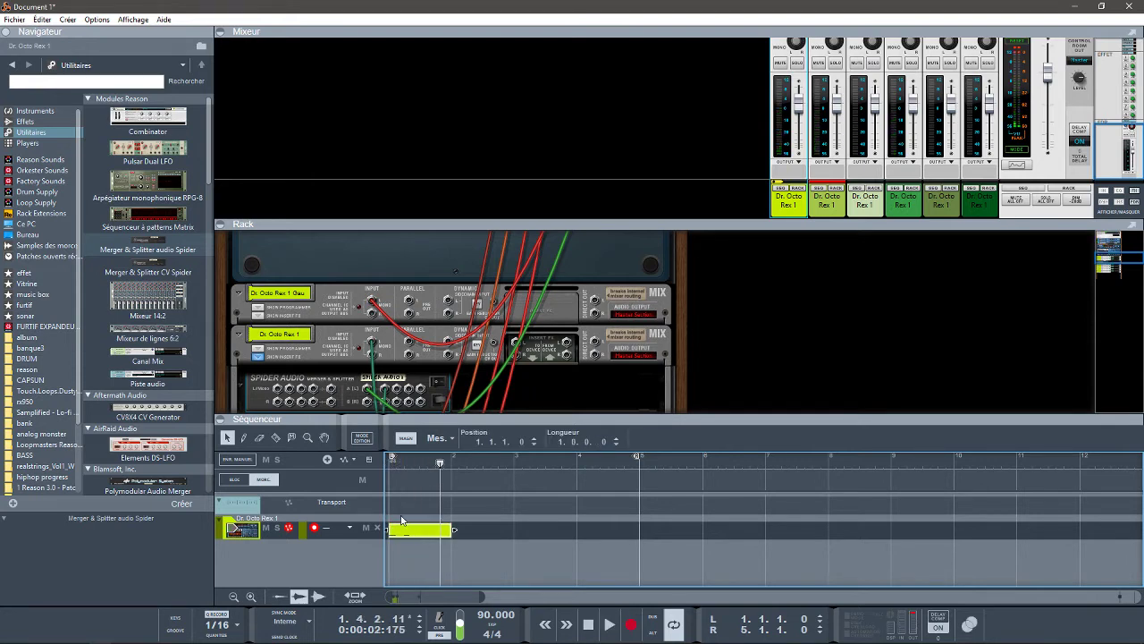
pyautogui.press('Delete')
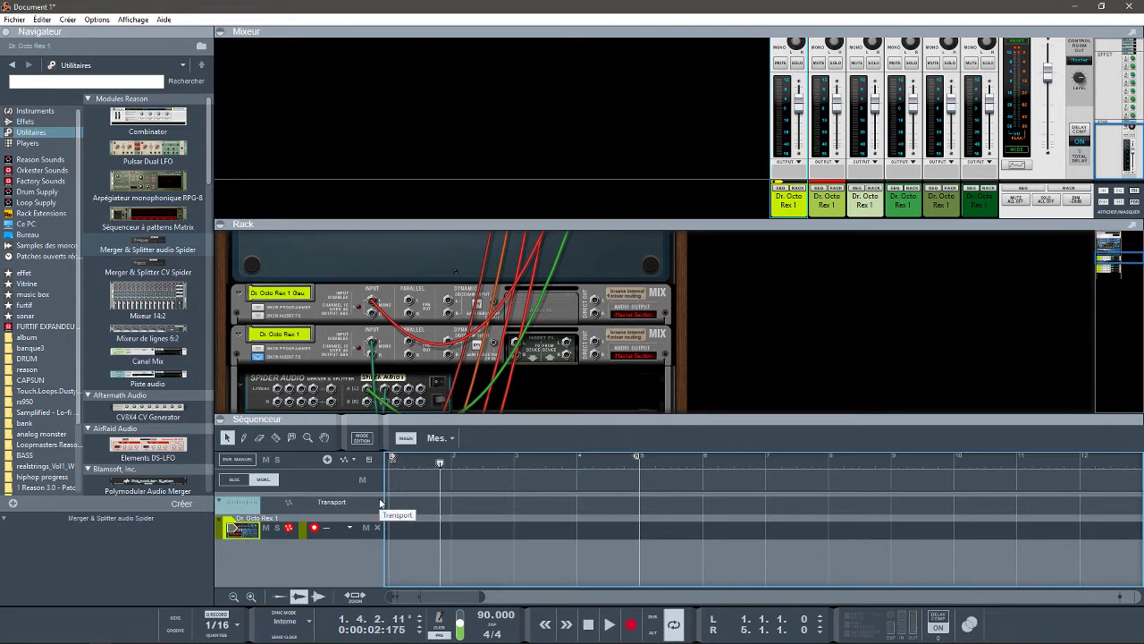
# Step: Return the rack to its front view, hide the mixer and turn off Enable Loop Playback on the Dr. OctoRex
pyautogui.press('Tab')
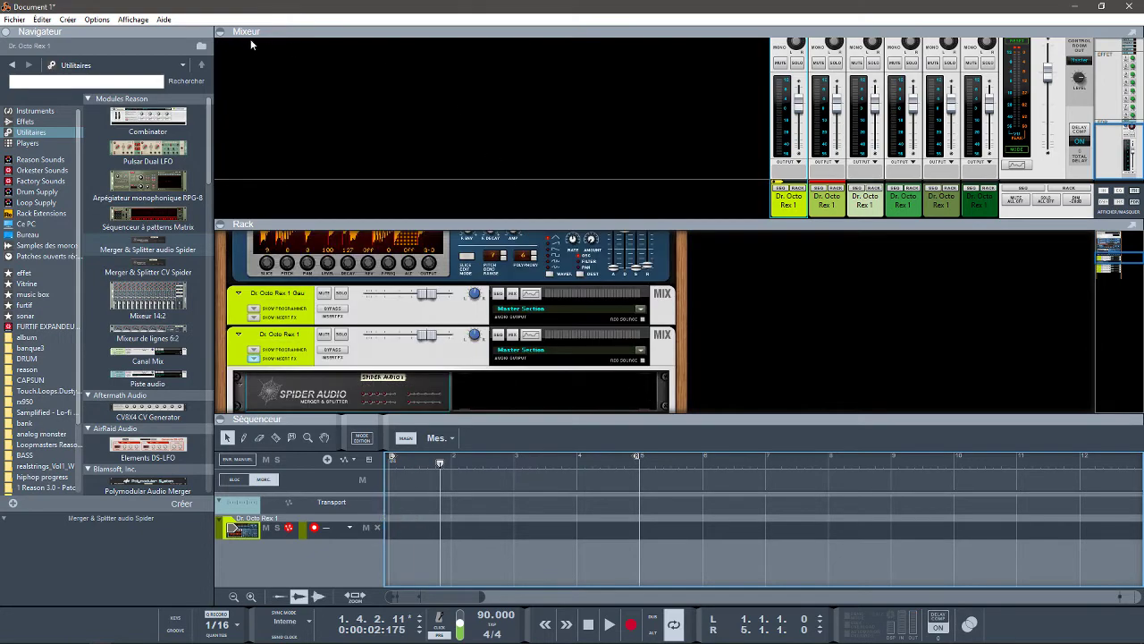
pyautogui.click(219, 32)
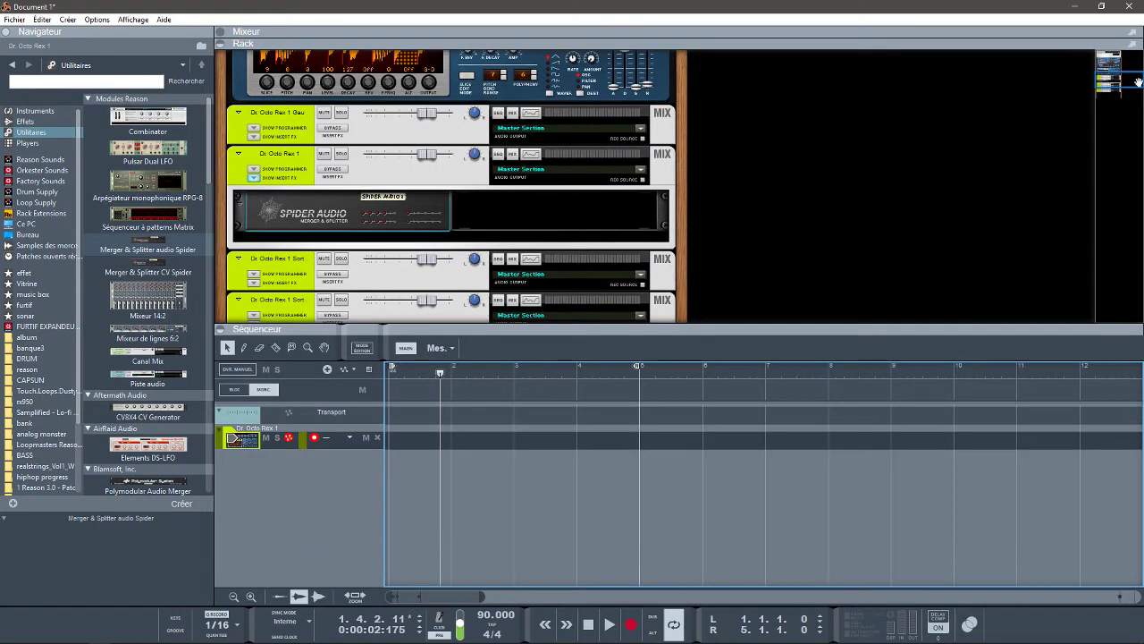
pyautogui.moveTo(1110, 80); pyautogui.dragTo(1110, 65)
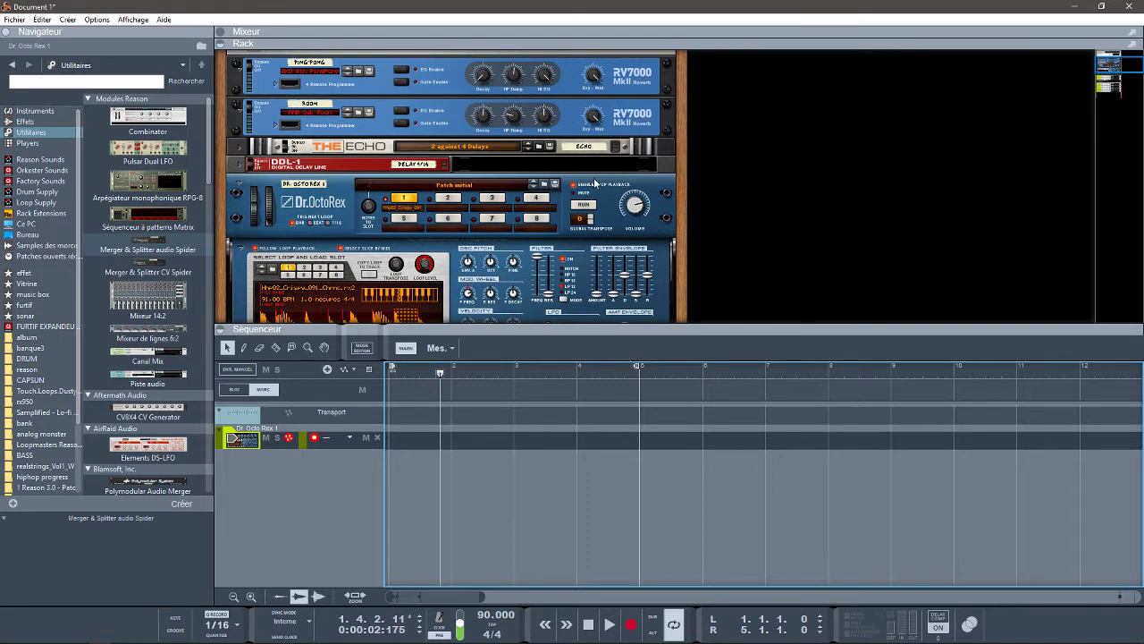
pyautogui.click(574, 185)
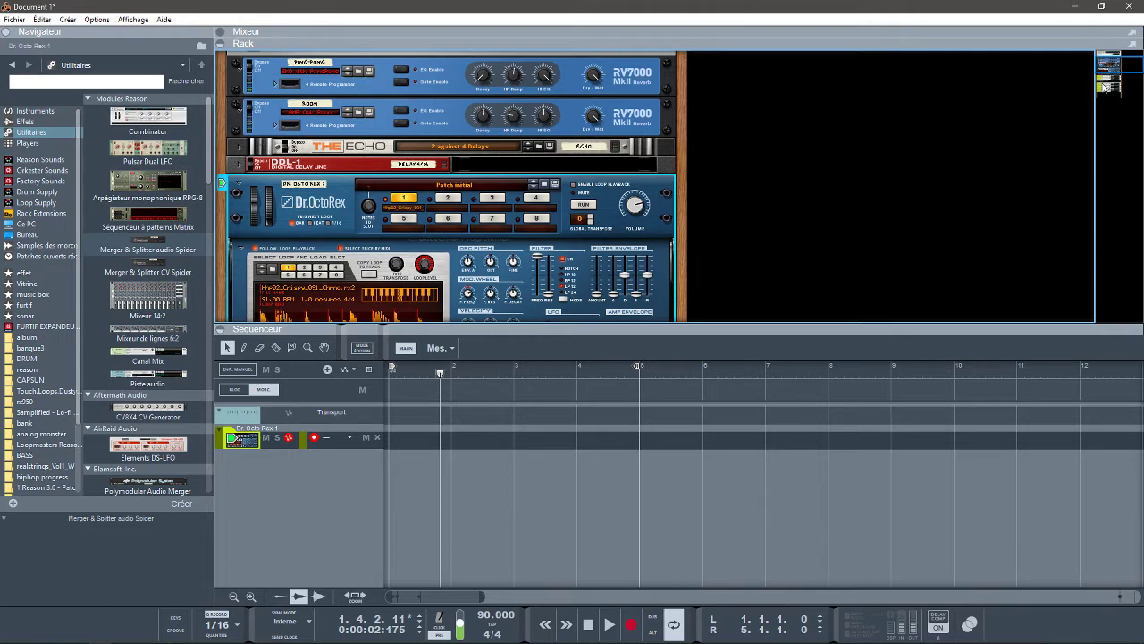
pyautogui.scroll(-8, 1108, 86)
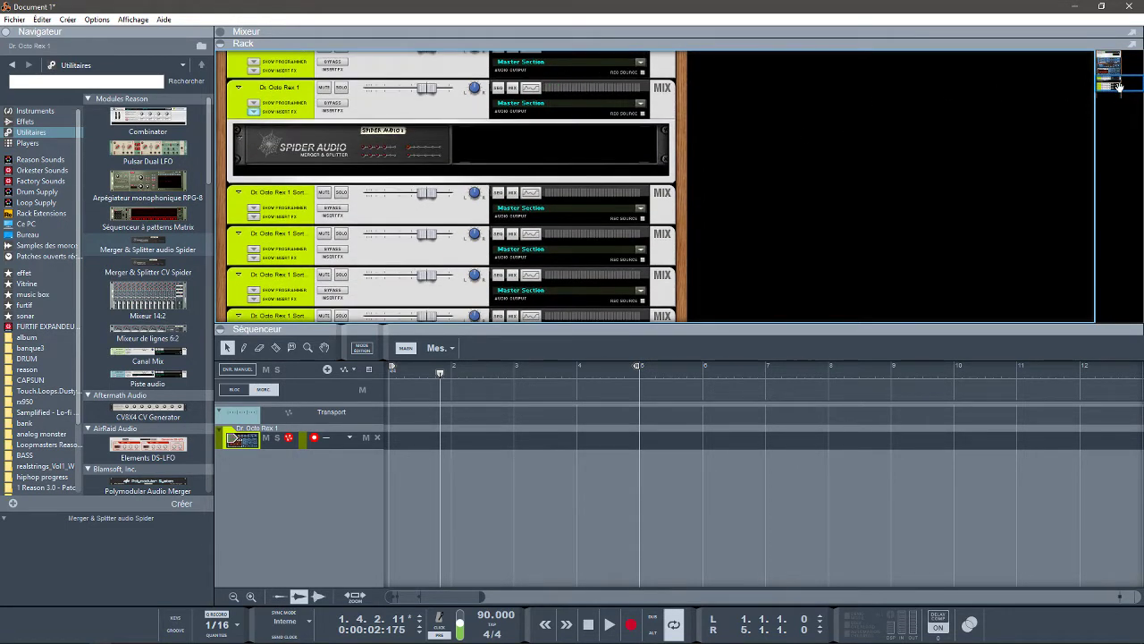
pyautogui.hotkey('shift', 'Return')
pyautogui.hotkey('ctrl', 'Return')
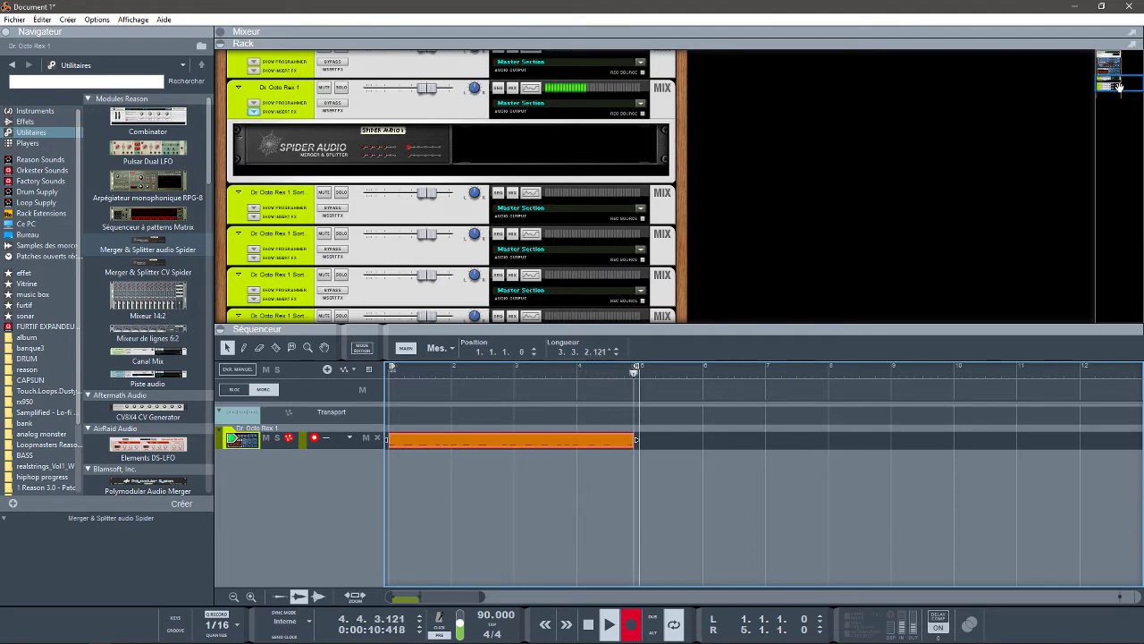
pyautogui.press('space')
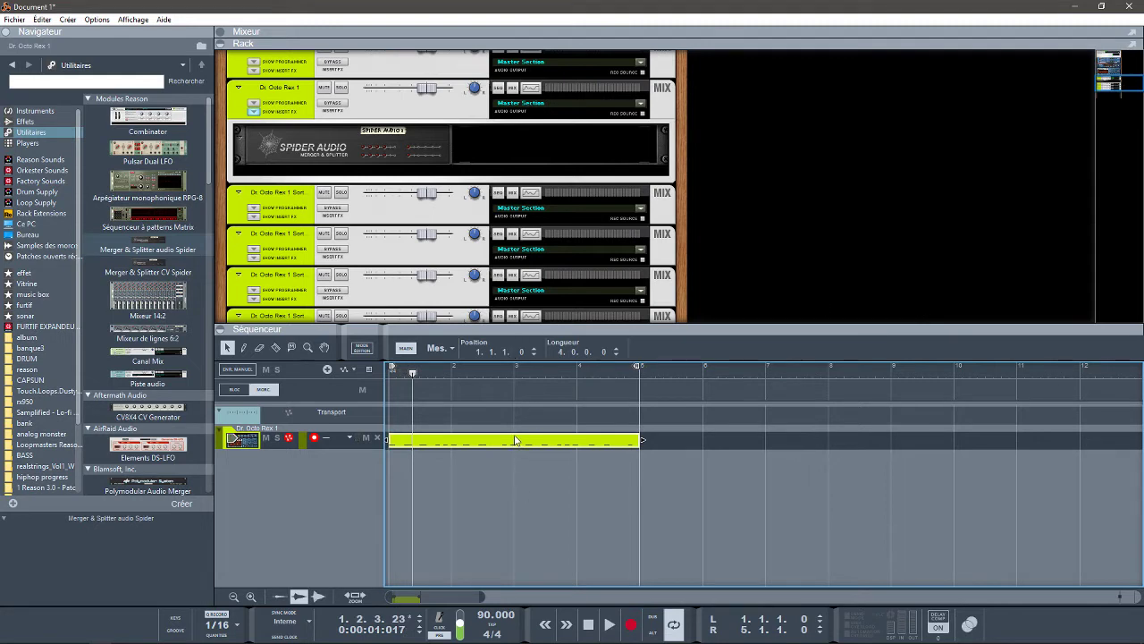
pyautogui.press('Delete')
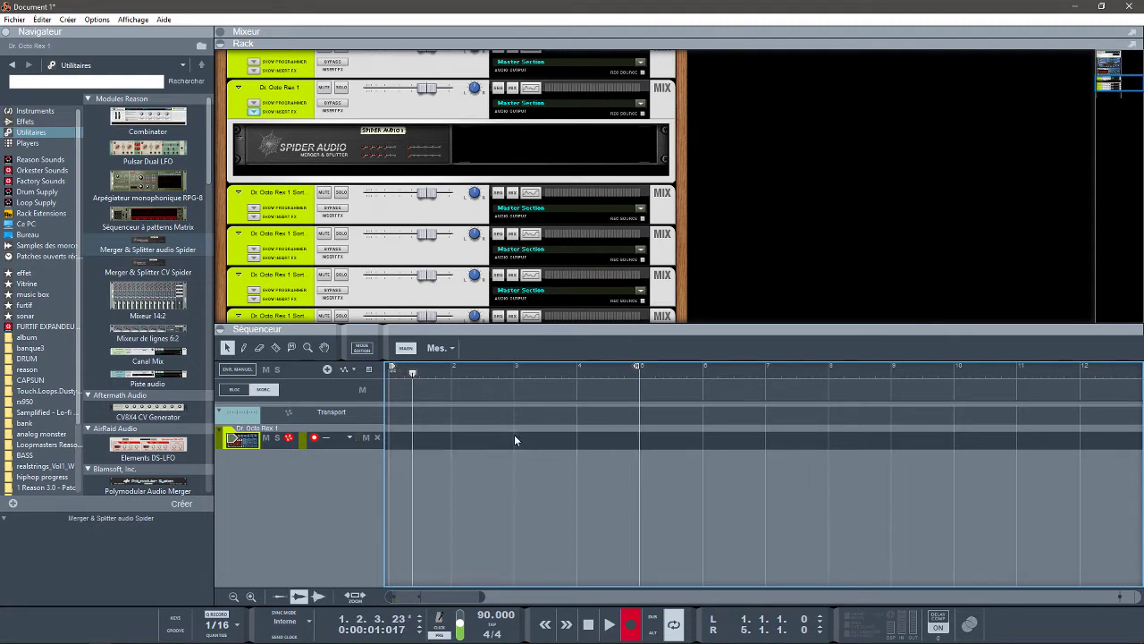
pyautogui.press('space')
# Step: Turn on the metronome click and record a four-bar clip from bar 1 on the Dr. Octo Rex 1 track
pyautogui.click(443, 627)
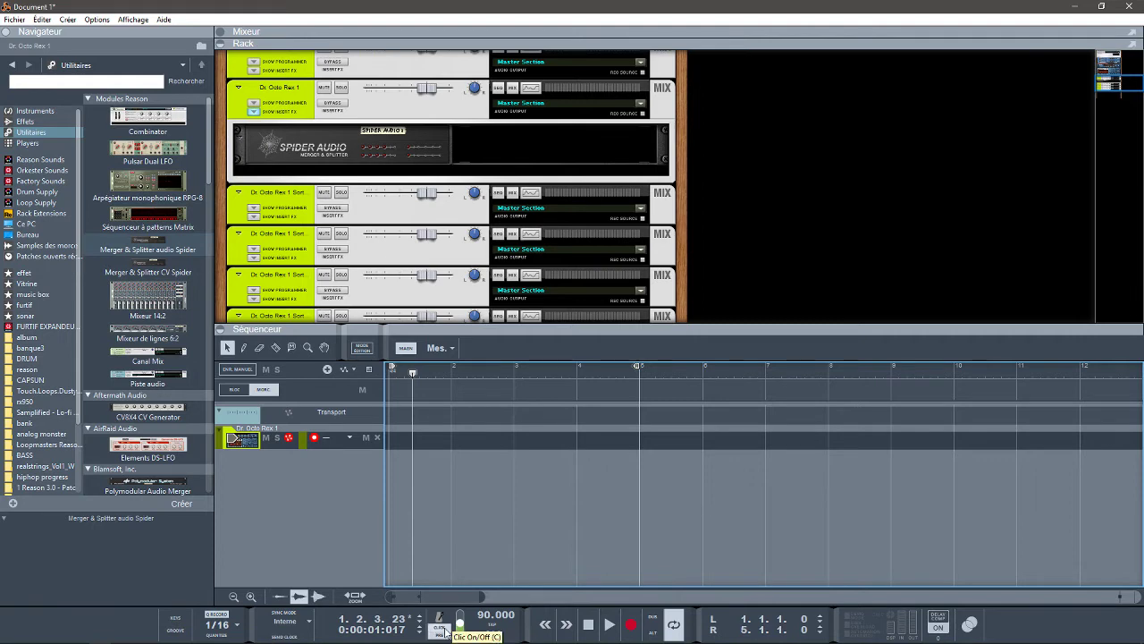
pyautogui.press('KP_0')
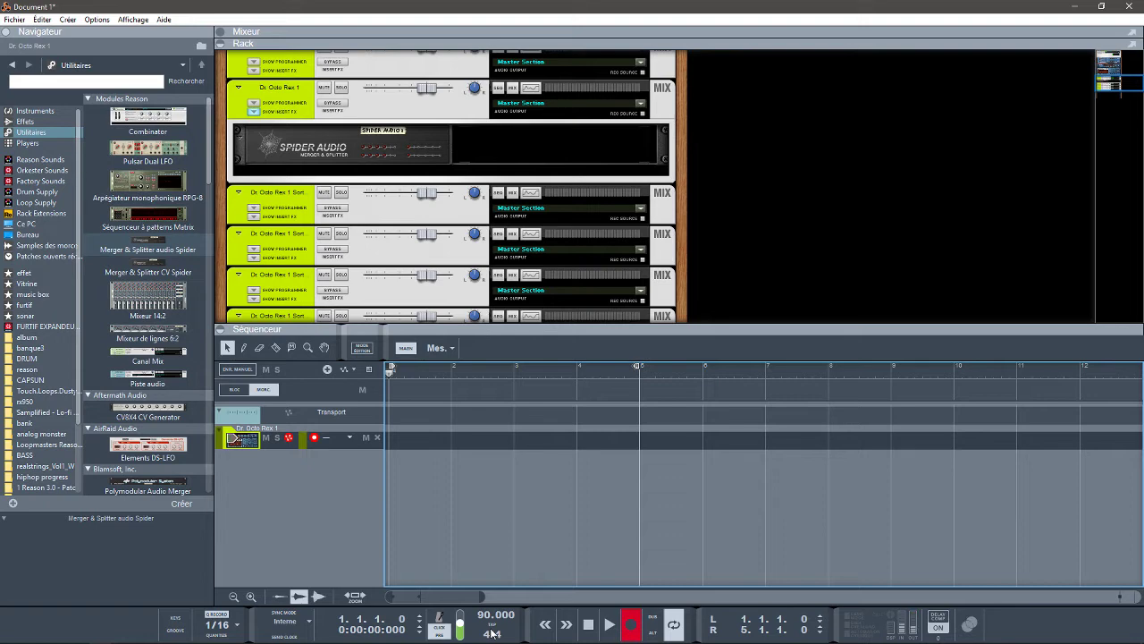
pyautogui.press('space')
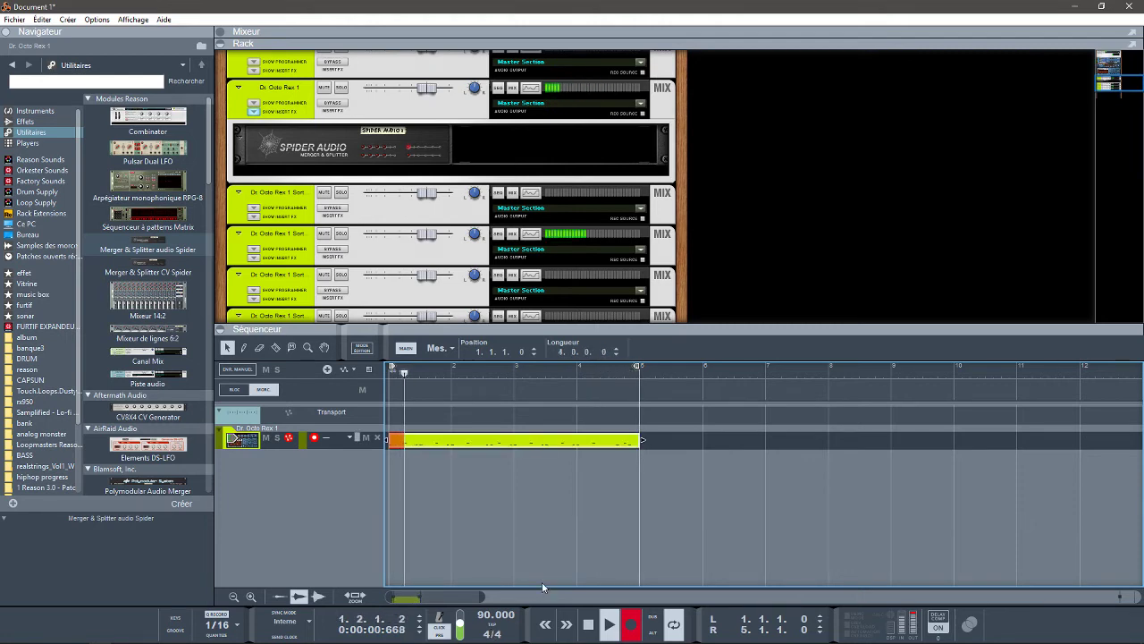
pyautogui.press('space')
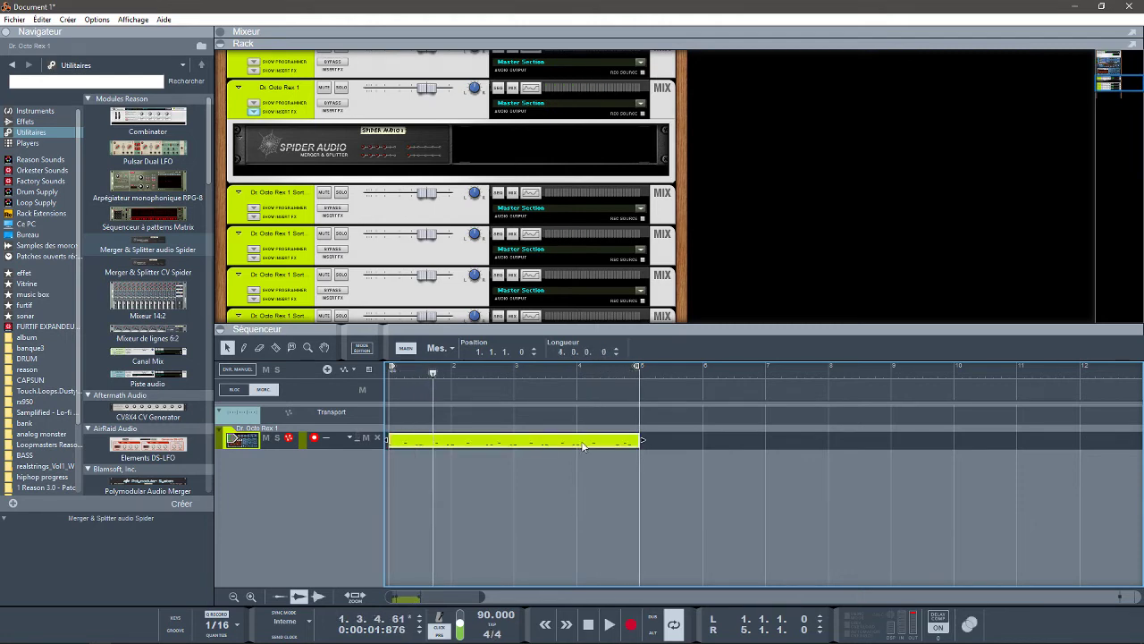
# Step: Extract the clip's notes to separate lanes with the Abréger option using Déplacer, delete the empty lane and play the result
pyautogui.press('F8')
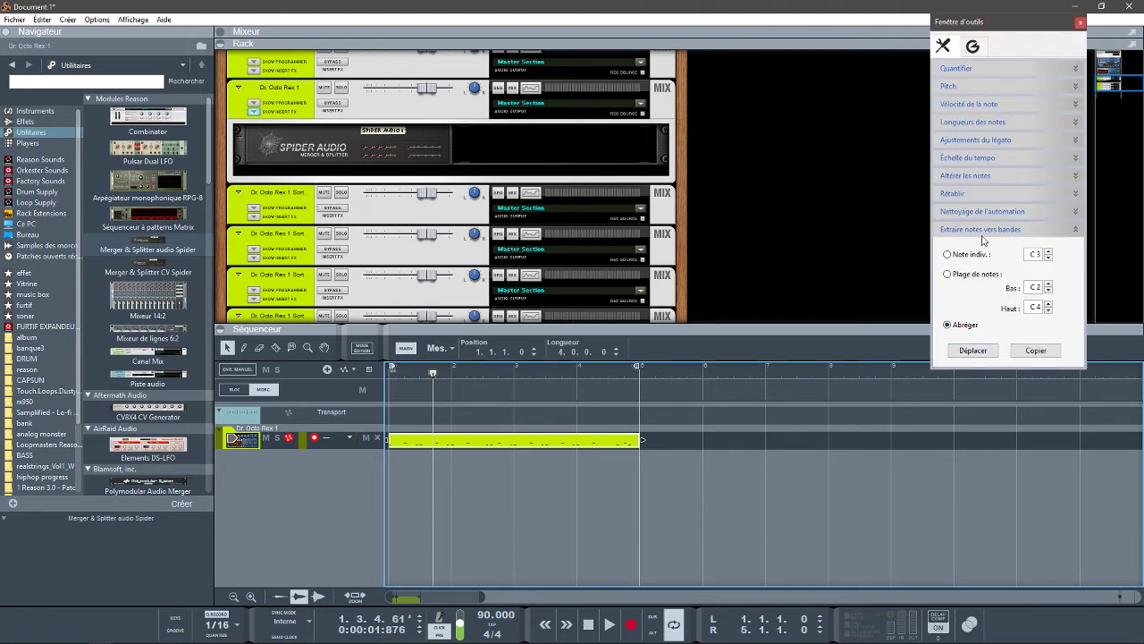
pyautogui.click(973, 350)
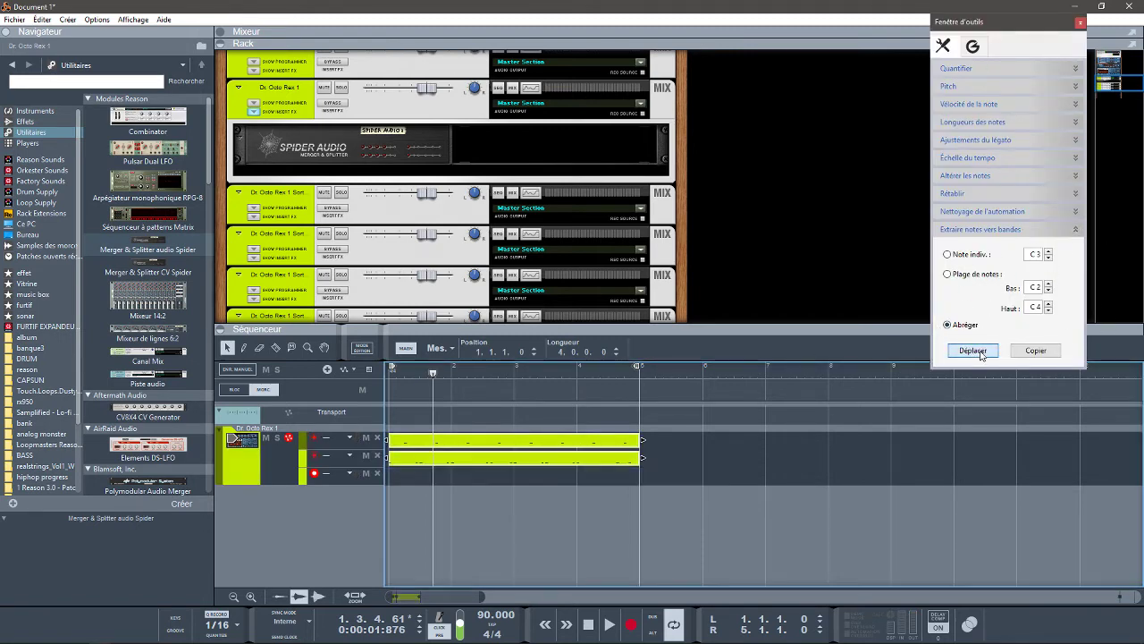
pyautogui.click(377, 474)
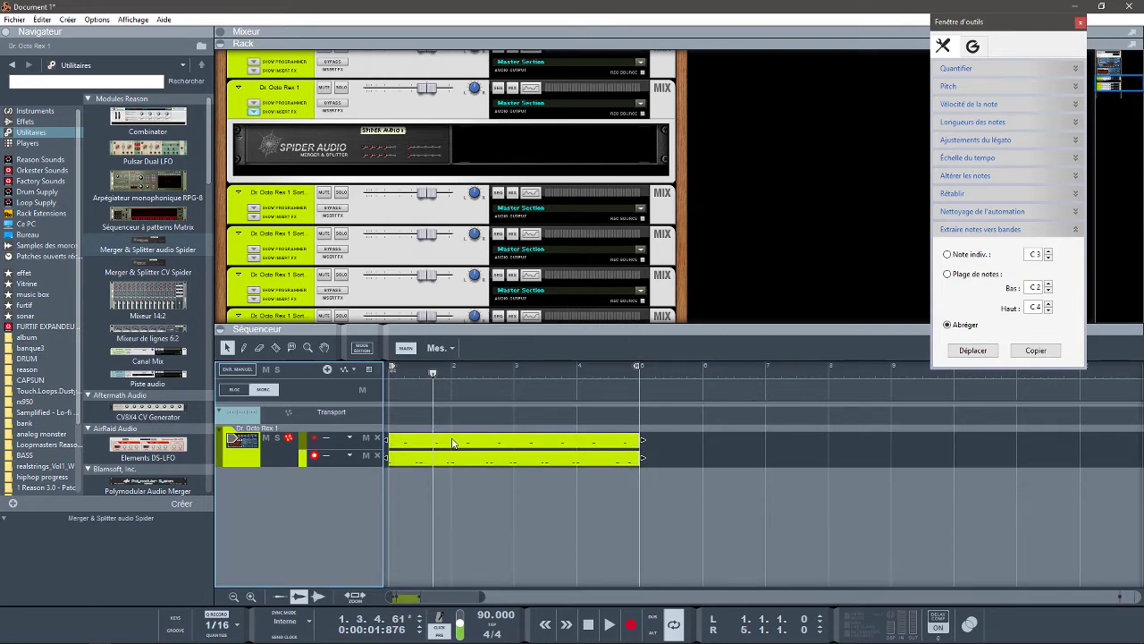
pyautogui.press('space')
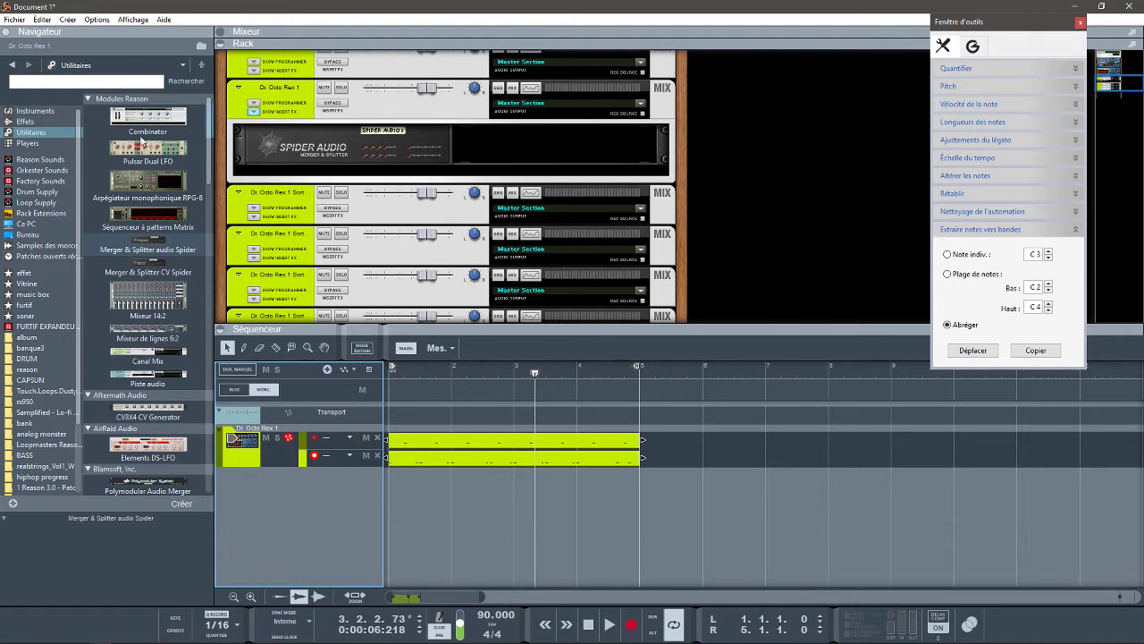
# Step: Add a Europa Shapeshifting Synthesizer at the end of the rack
pyautogui.click(35, 112)
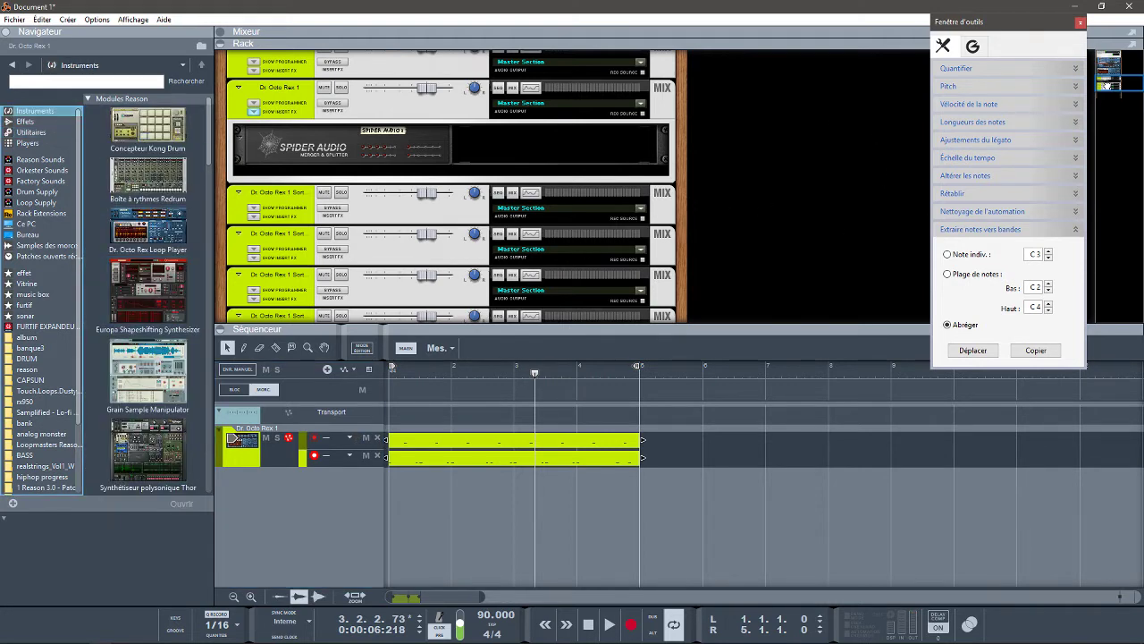
pyautogui.moveTo(1107, 85); pyautogui.dragTo(1103, 105)
pyautogui.moveTo(111, 293); pyautogui.dragTo(312, 286)
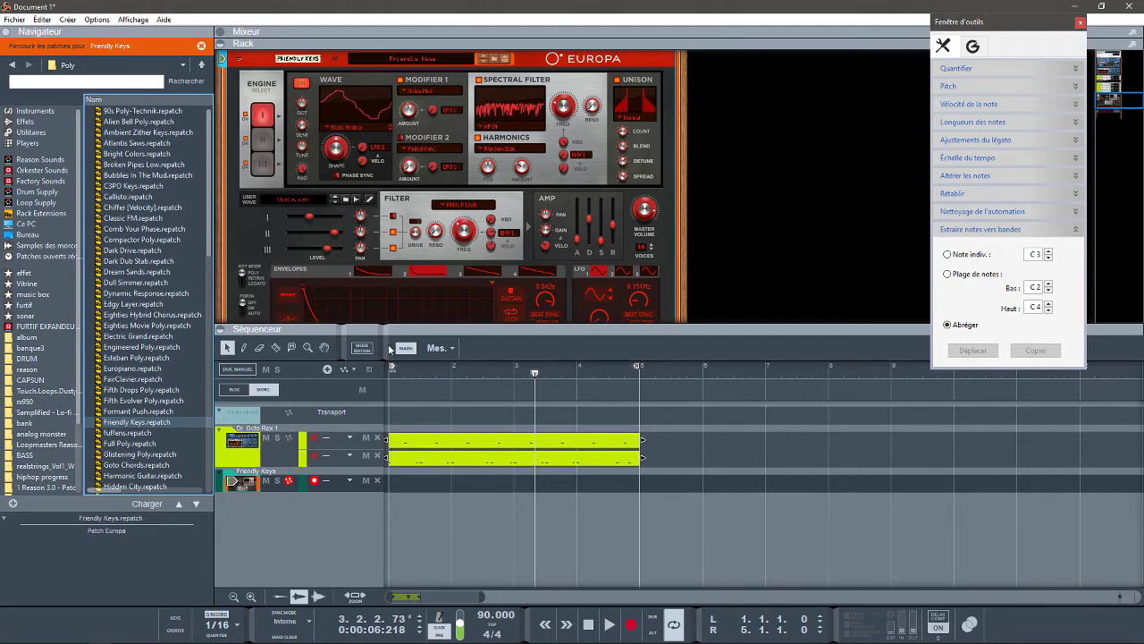
# Step: Record a four-bar part from the start of the song on the Friendly Keys track
pyautogui.press('Home')
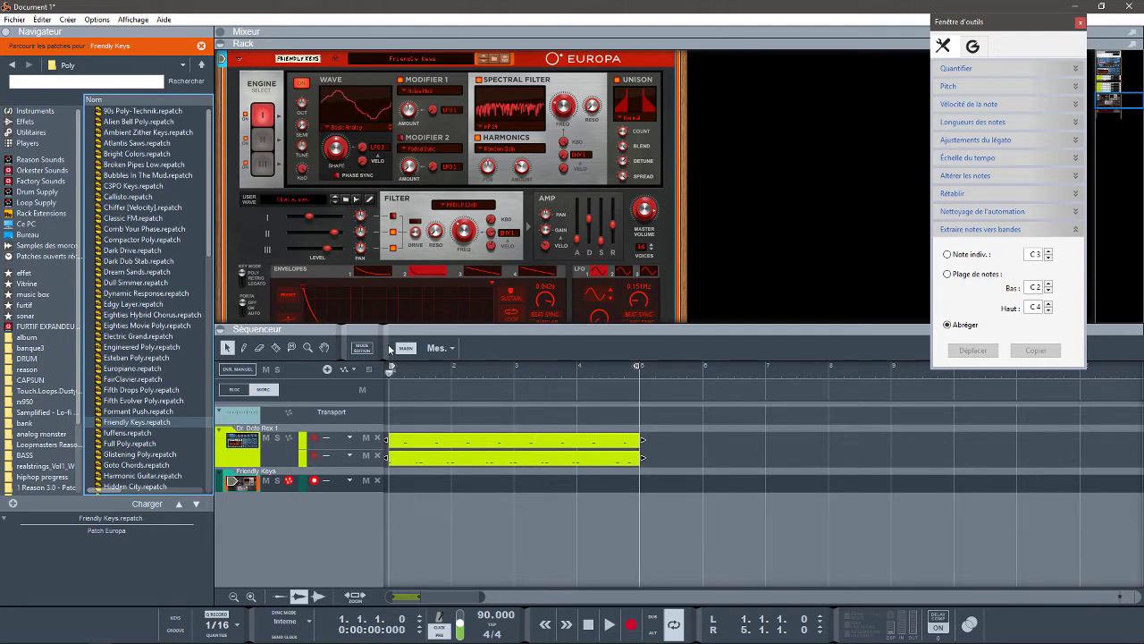
pyautogui.hotkey('ctrl', 'Return')
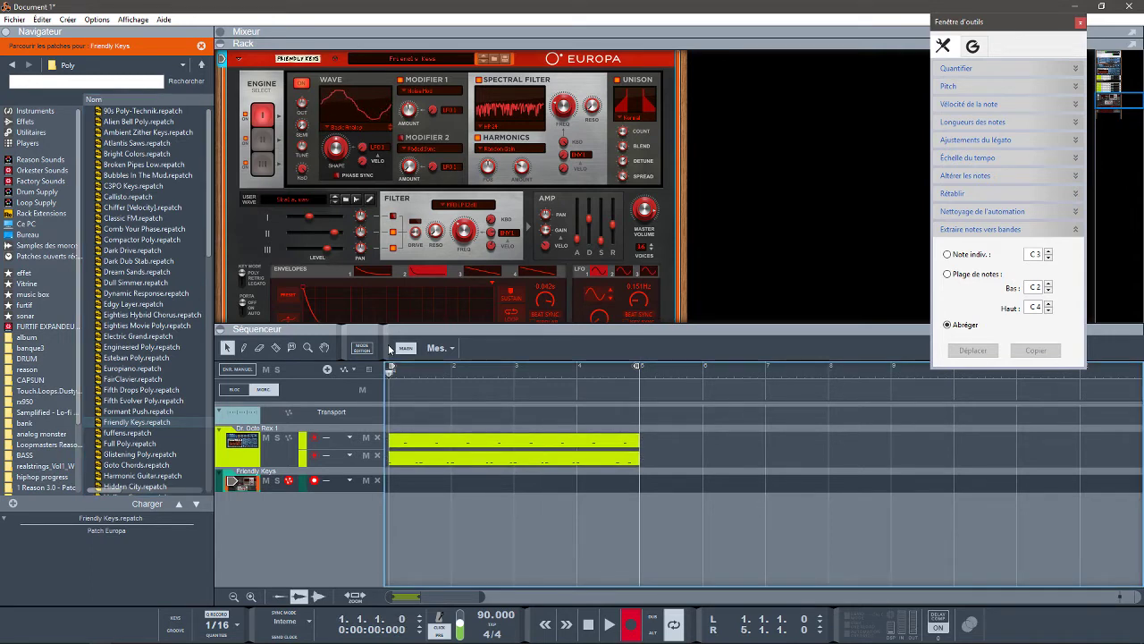
pyautogui.press('space')
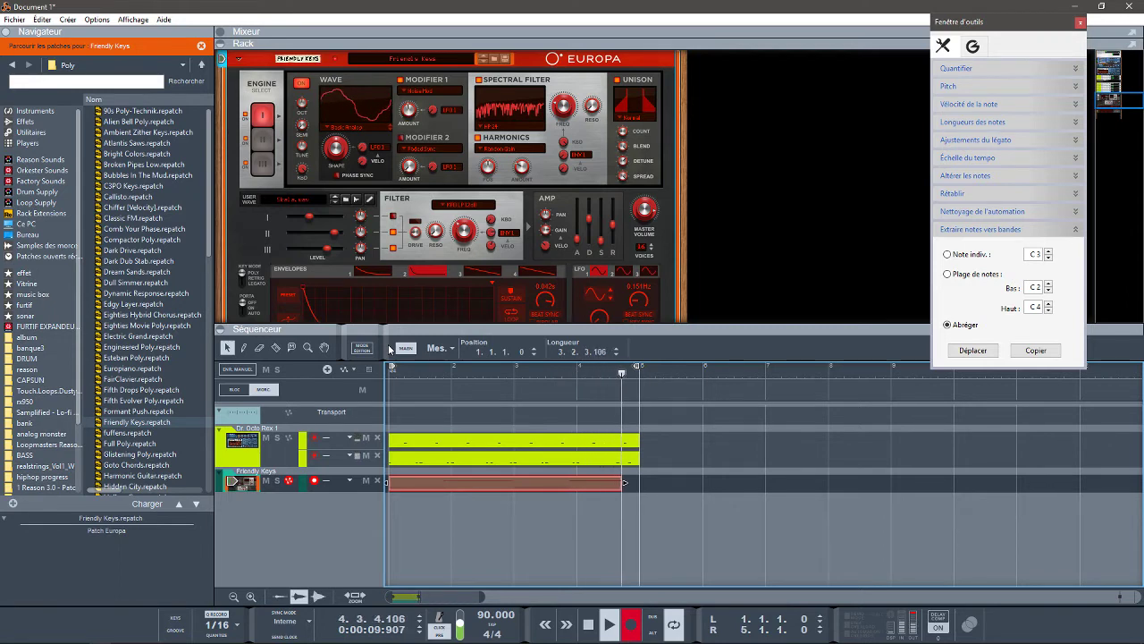
pyautogui.press('space')
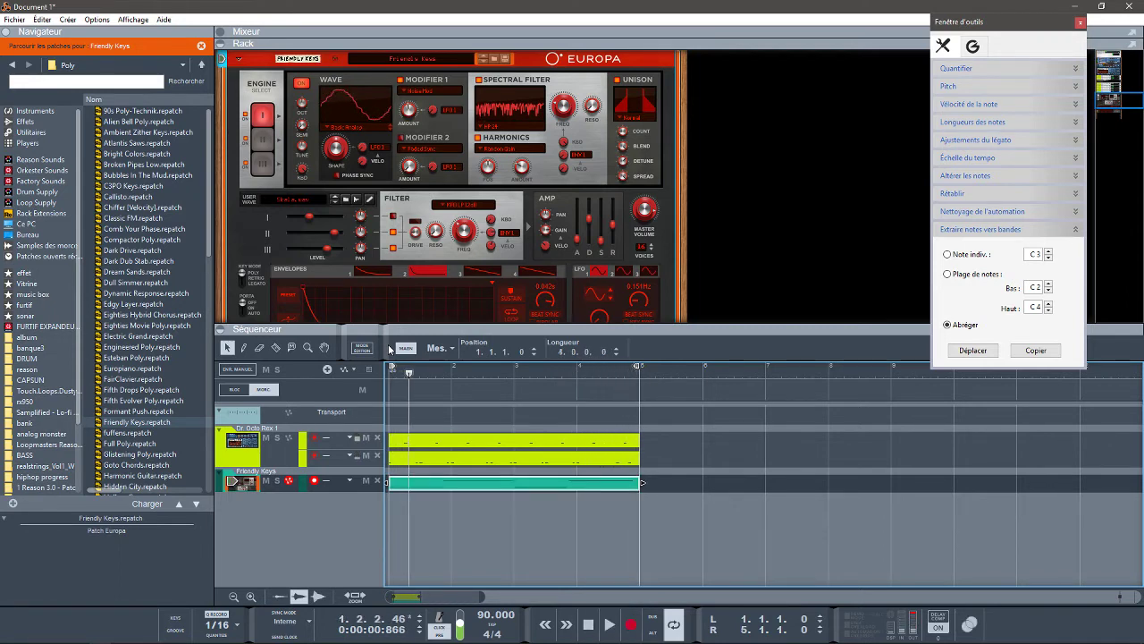
# Step: Show the rack's rear without the sequencer, fold the Europa device and unfold the Friendly Keys mix channel
pyautogui.press('Tab')
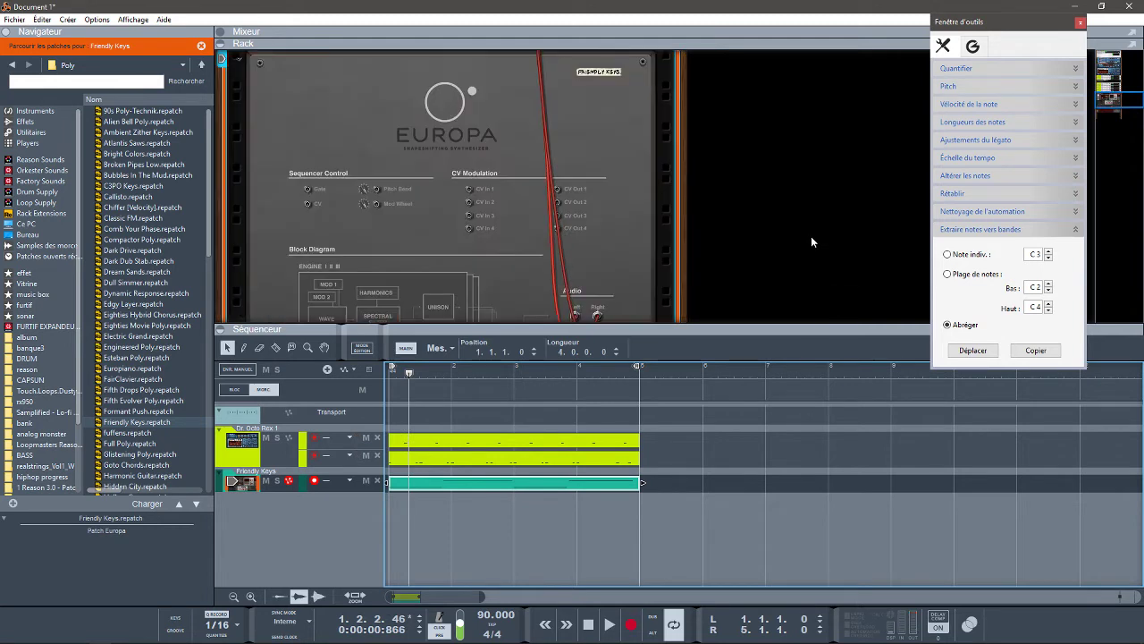
pyautogui.click(221, 330)
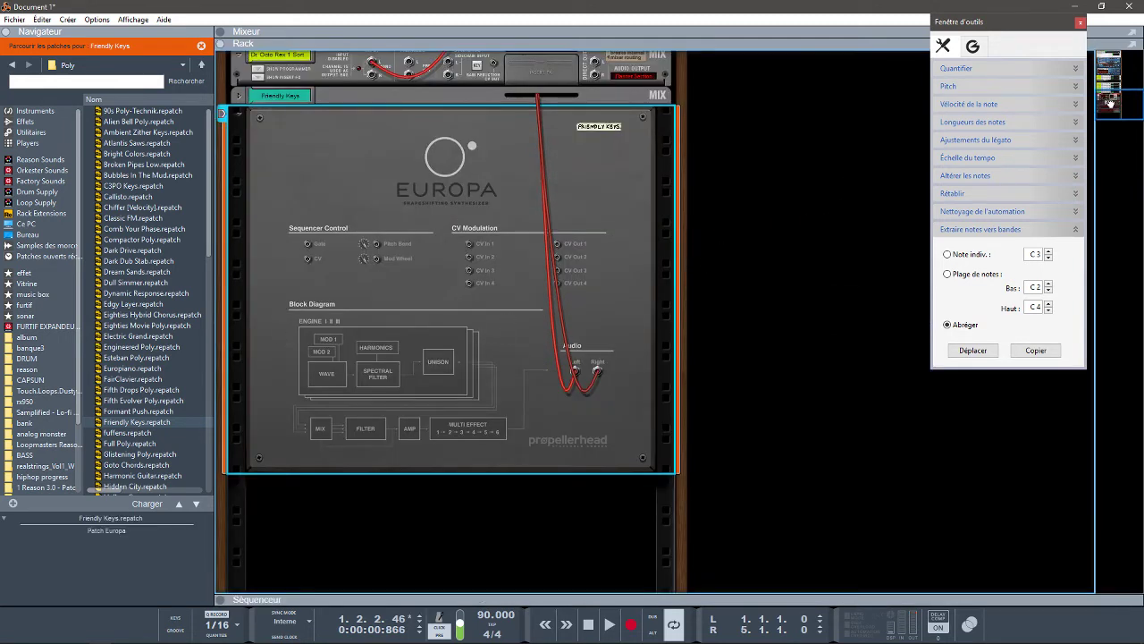
pyautogui.moveTo(1109, 103); pyautogui.dragTo(1109, 94)
pyautogui.click(237, 305)
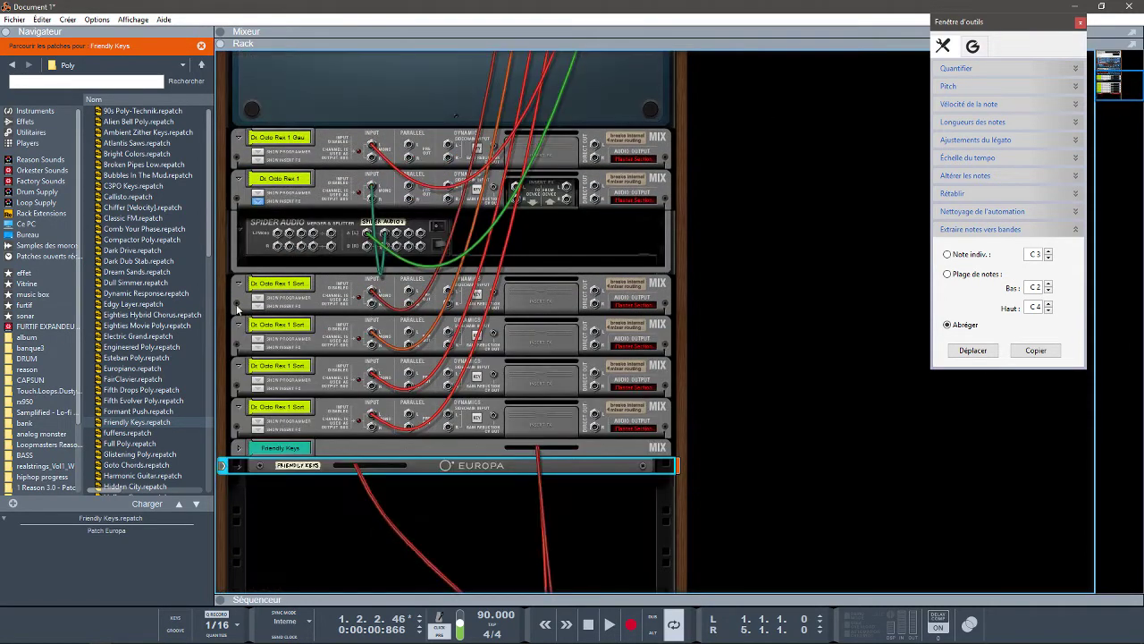
pyautogui.click(240, 449)
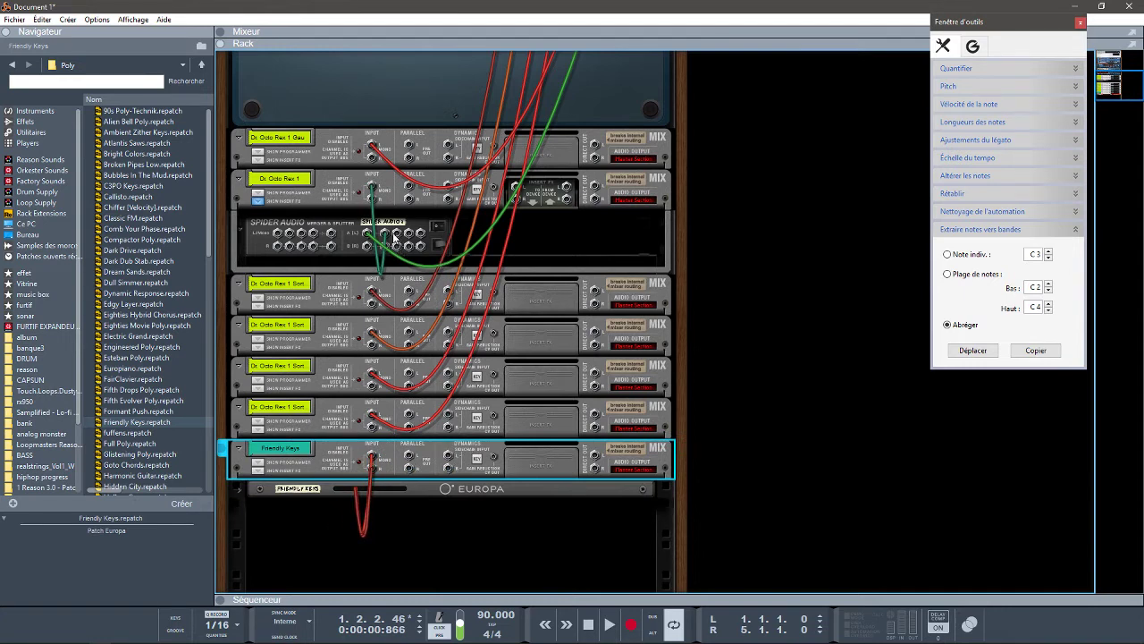
# Step: Cable the Spider Audio's left split output 2 to the left dynamics sidechain input of the Friendly Keys mix channel
pyautogui.click(397, 237)
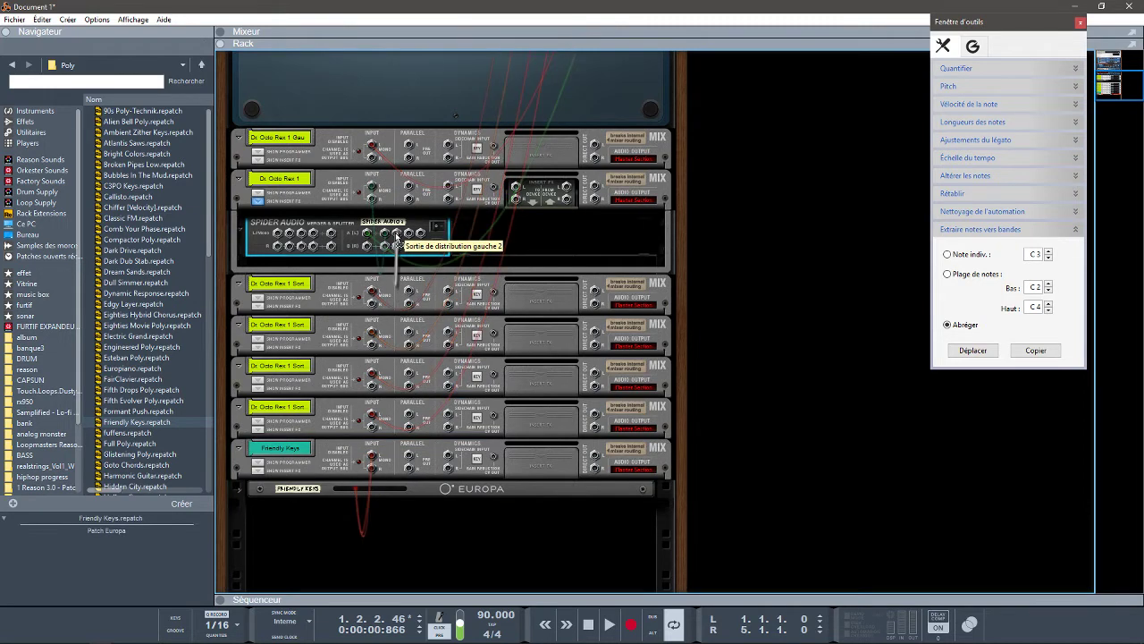
pyautogui.moveTo(397, 240); pyautogui.dragTo(449, 458)
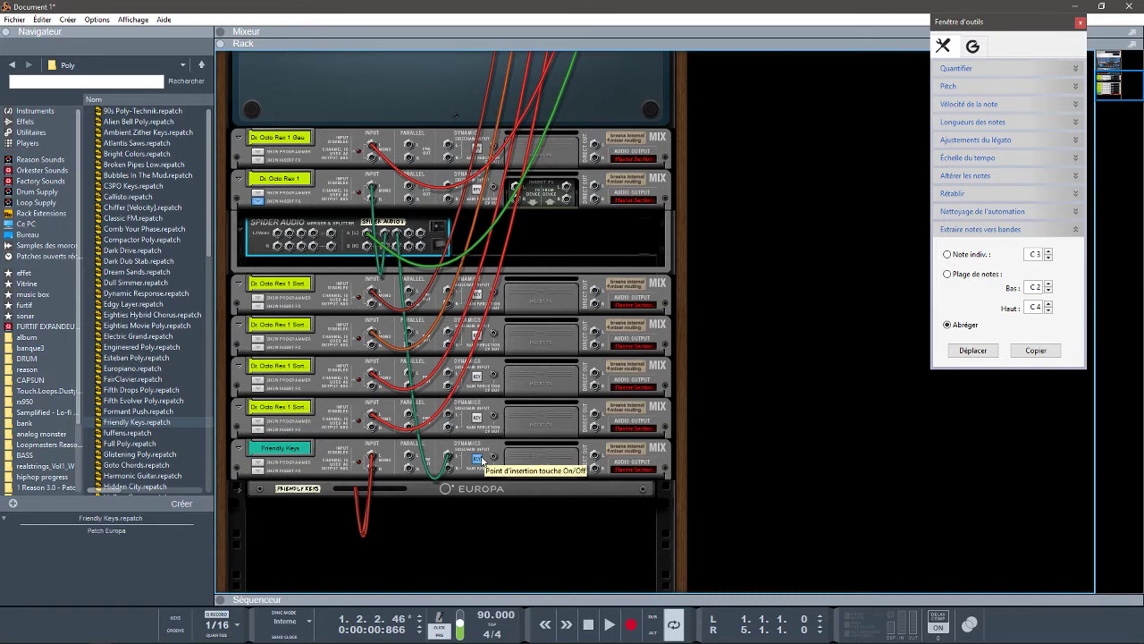
# Step: Return the rack to its front, close the tool window and show only the mixer with its dynamics section
pyautogui.press('Tab')
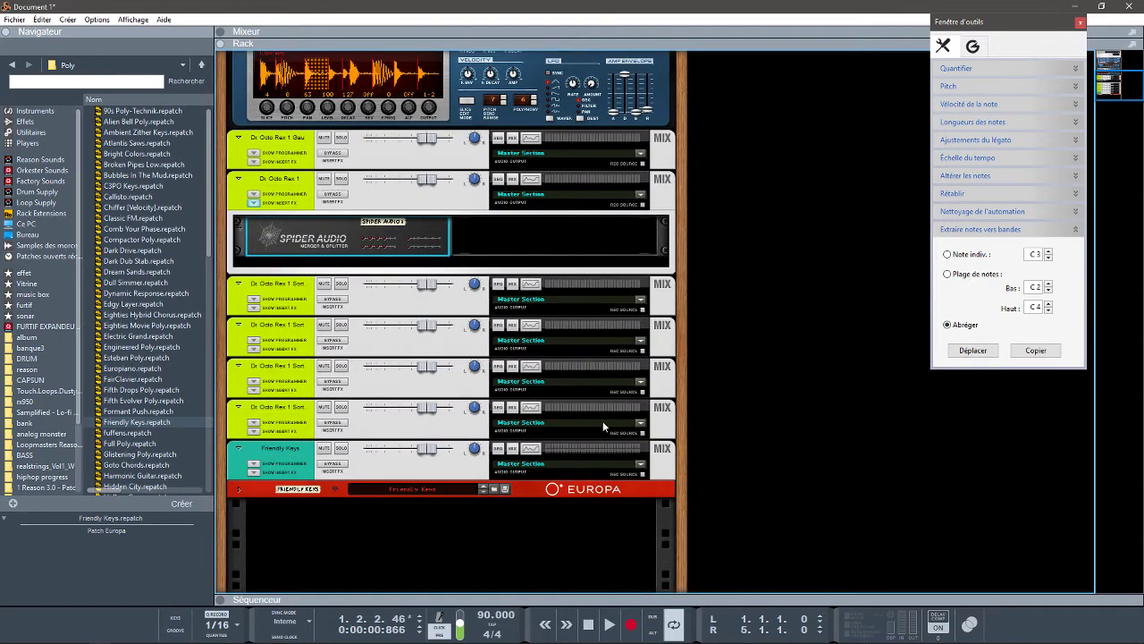
pyautogui.click(230, 34)
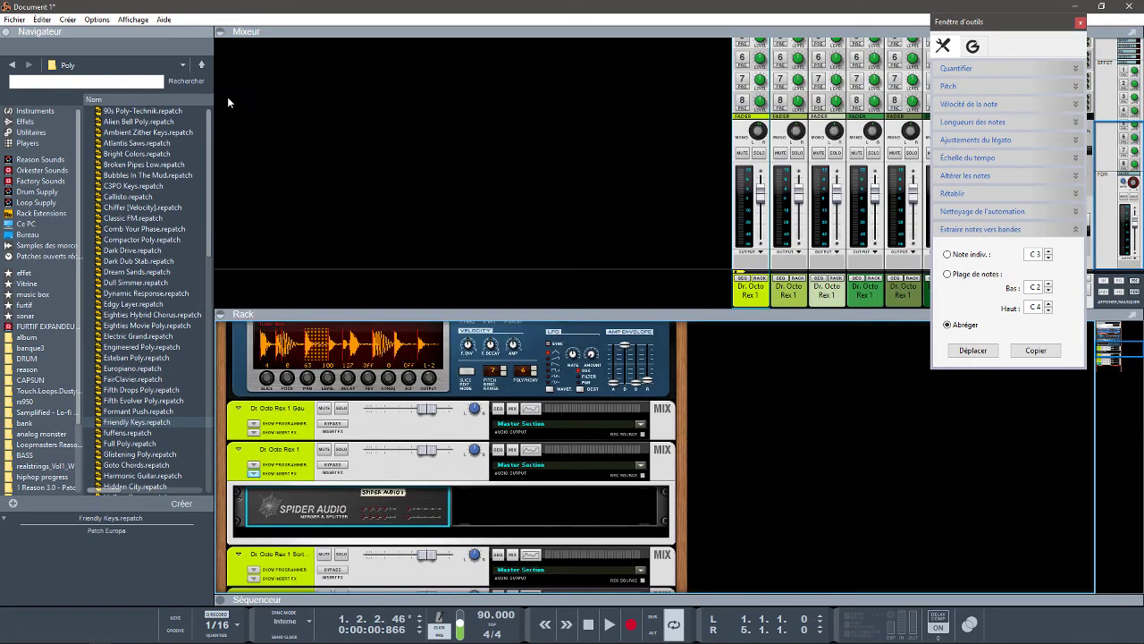
pyautogui.click(224, 315)
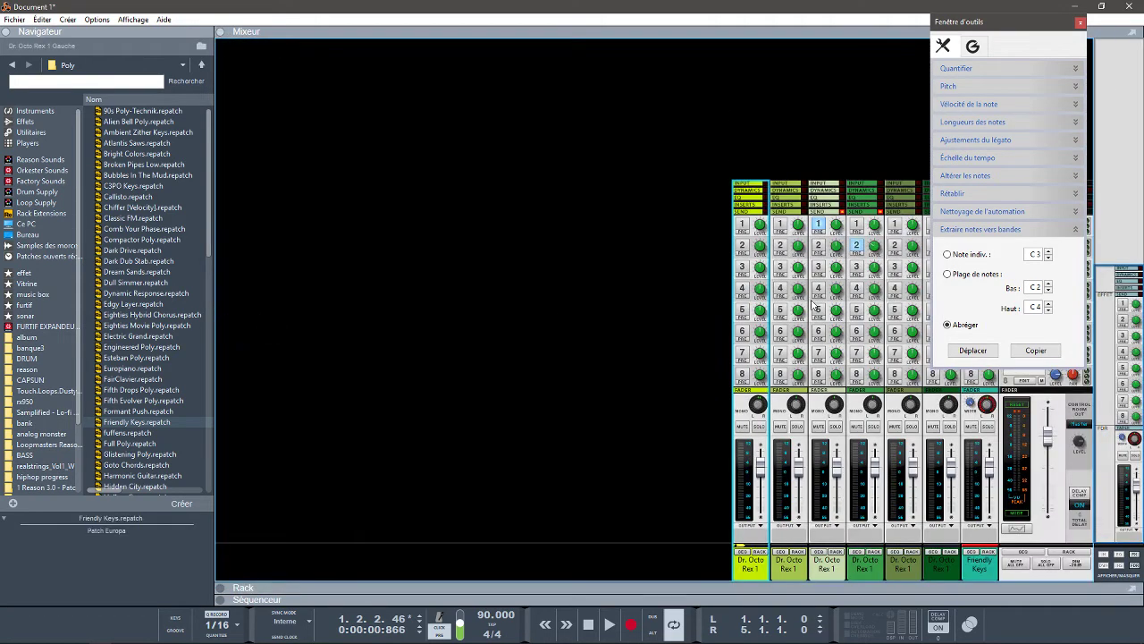
pyautogui.click(1080, 24)
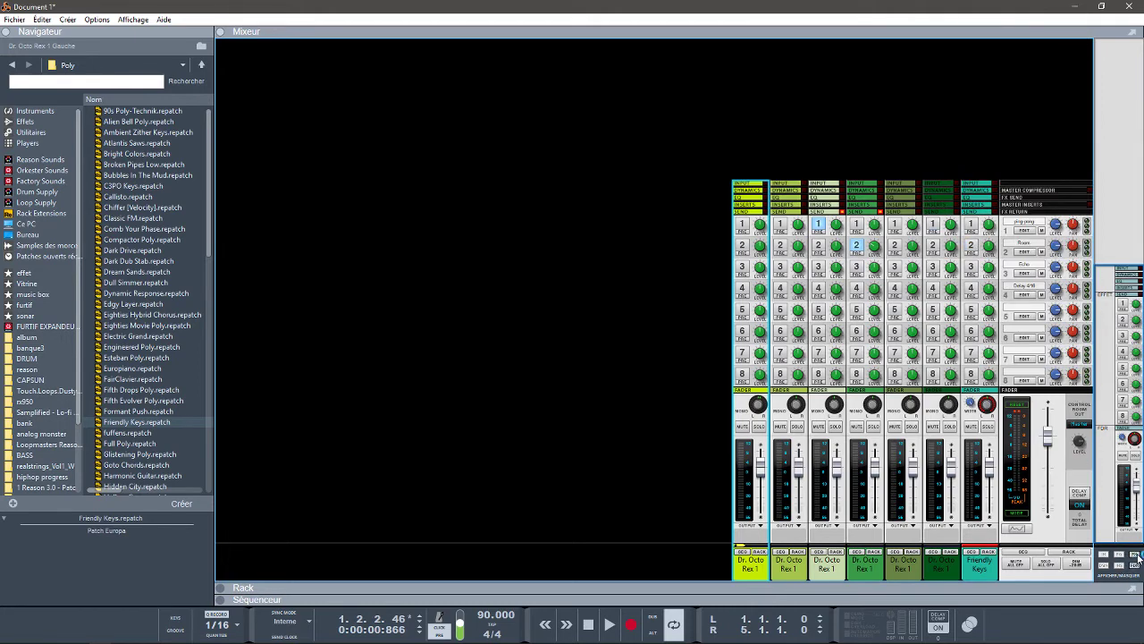
pyautogui.click(1104, 565)
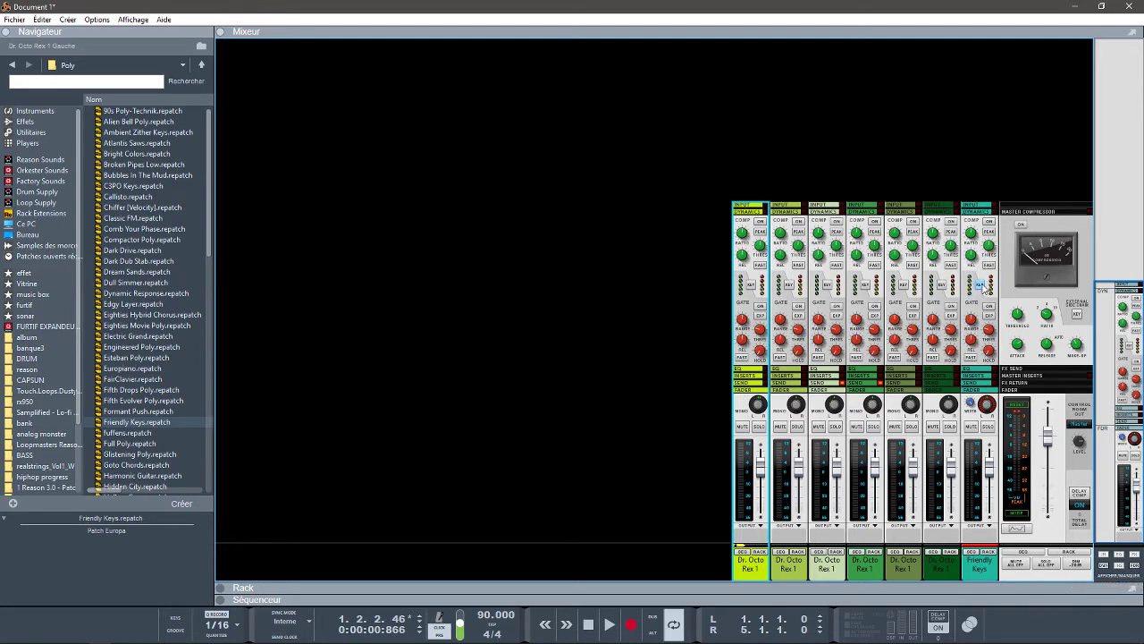
# Step: Enable the Friendly Keys channel's compressor and adjust its threshold to about -25.8 dB and its ratio while the loop plays
pyautogui.click(988, 226)
pyautogui.press('space')
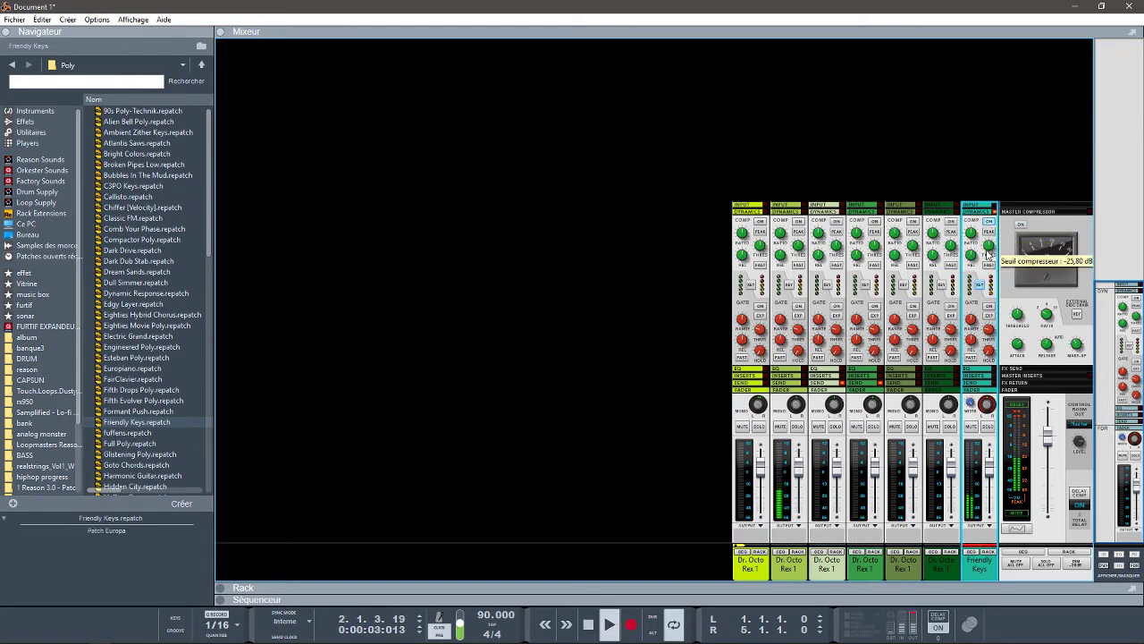
pyautogui.moveTo(981, 239)
pyautogui.mouseDown()
pyautogui.moveTo(989, 267)
pyautogui.moveTo(972, 223)
pyautogui.mouseUp()
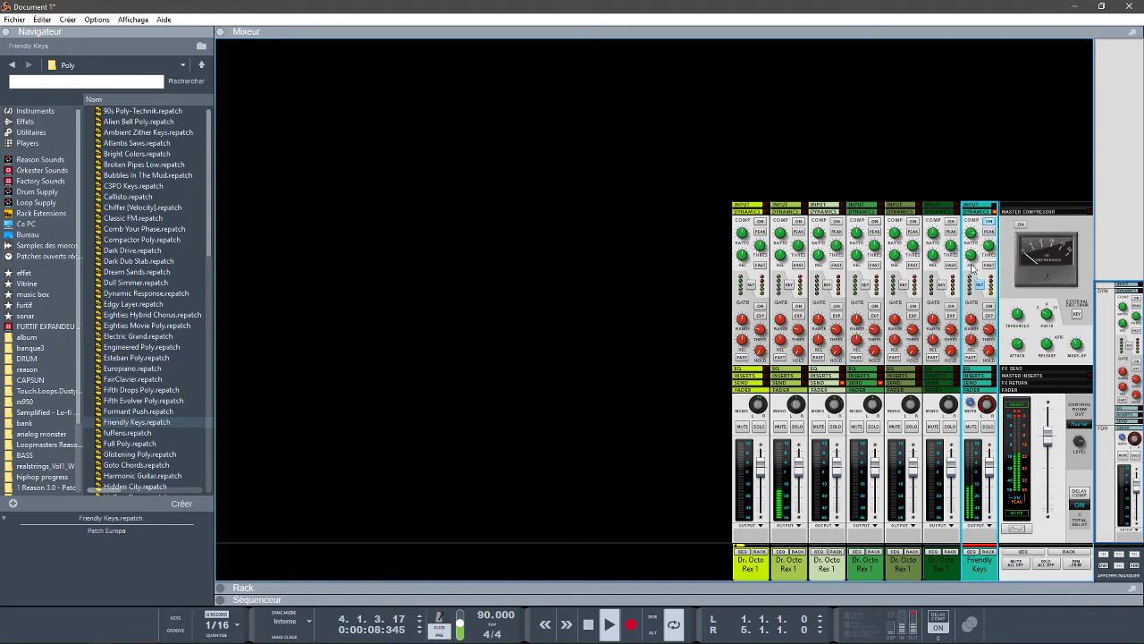
# Step: Solo the Friendly Keys channel, adjust its compressor threshold and raise the ratio to about 95.4:1
pyautogui.click(987, 427)
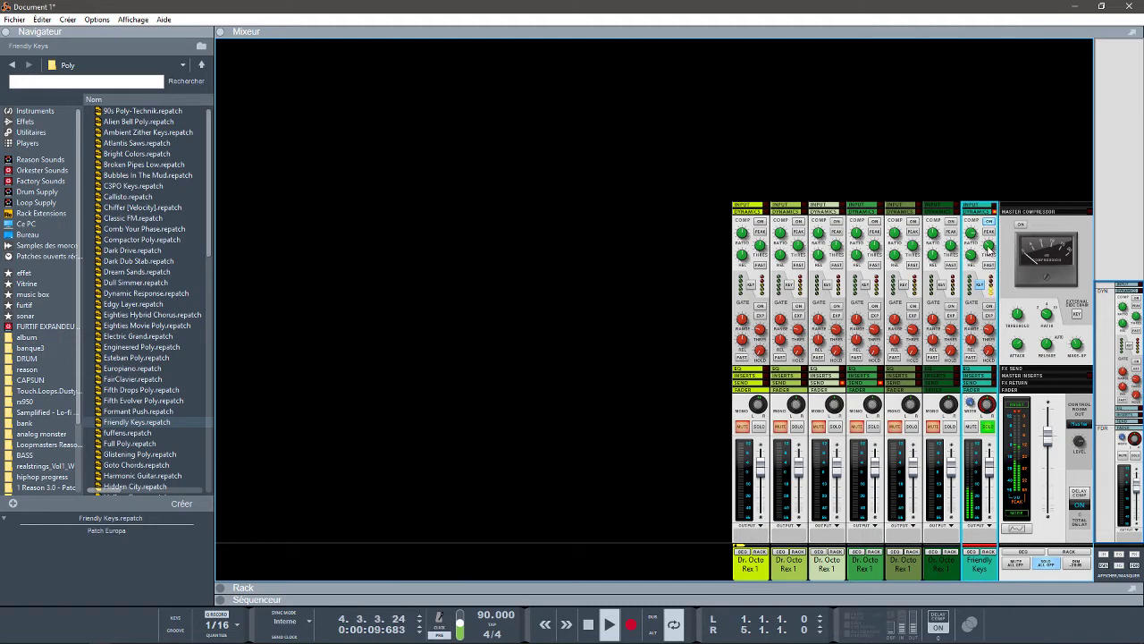
pyautogui.moveTo(990, 250)
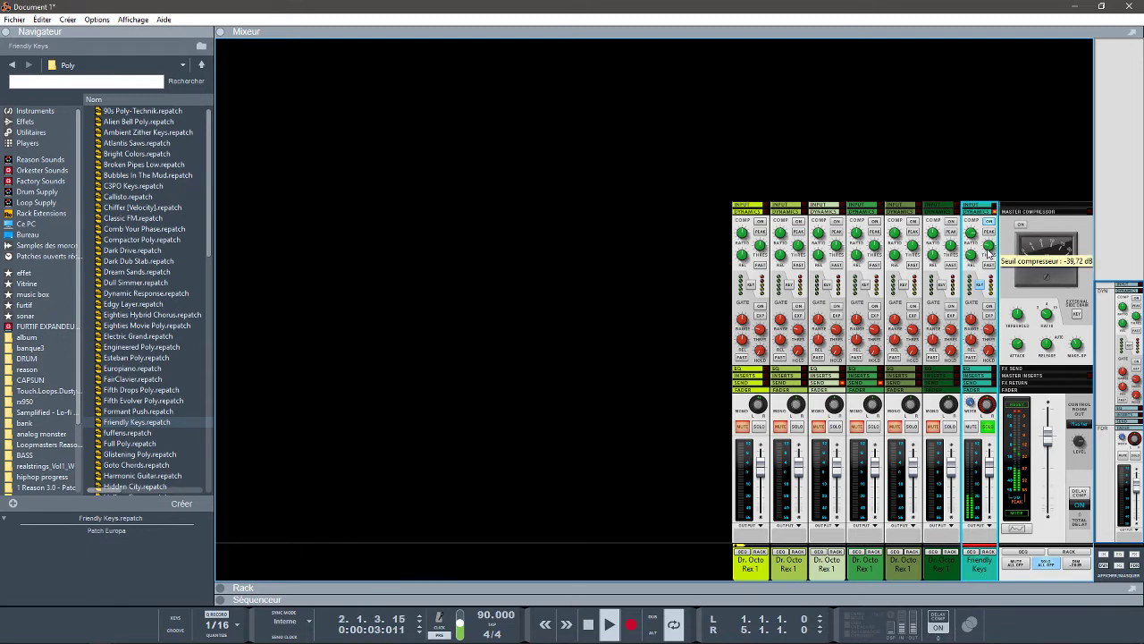
pyautogui.moveTo(987, 255); pyautogui.dragTo(988, 259)
pyautogui.moveTo(971, 236)
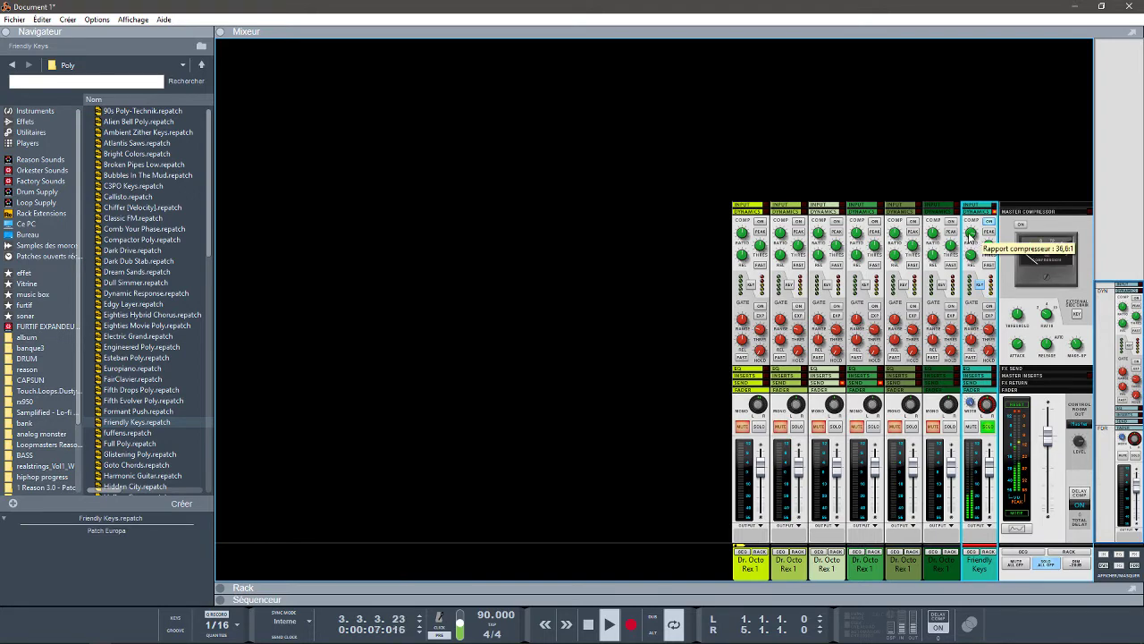
pyautogui.moveTo(971, 235); pyautogui.dragTo(975, 238)
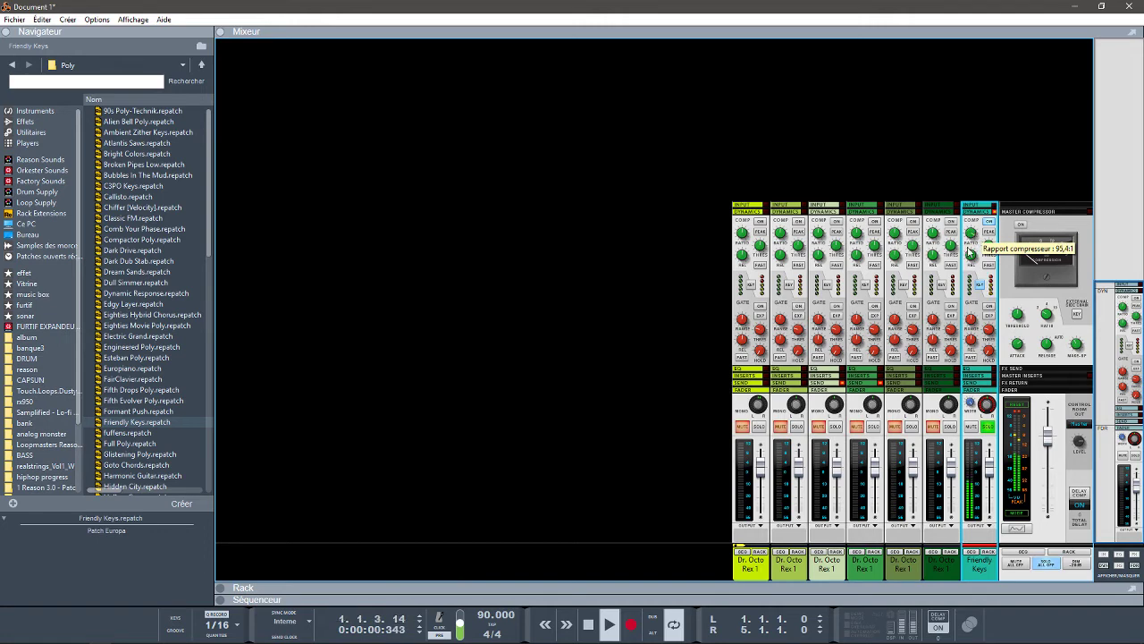
# Step: Turn on the Friendly Keys compressor's Peak mode, compare the channel soloed and in the full mix, and stop playback with solo off
pyautogui.click(987, 428)
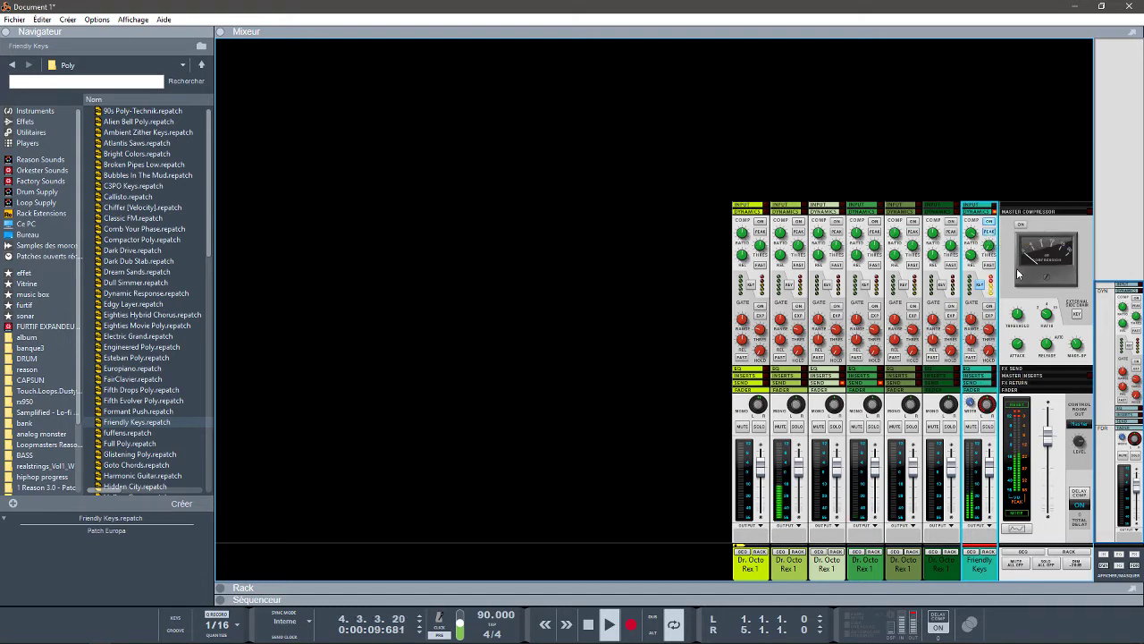
pyautogui.click(987, 427)
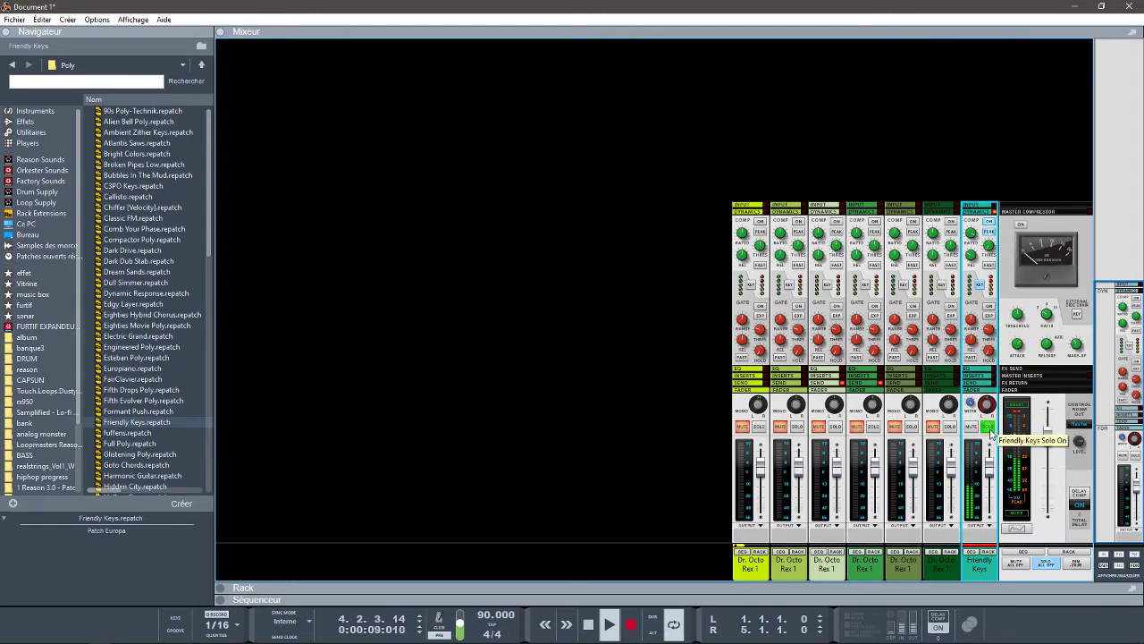
pyautogui.click(989, 429)
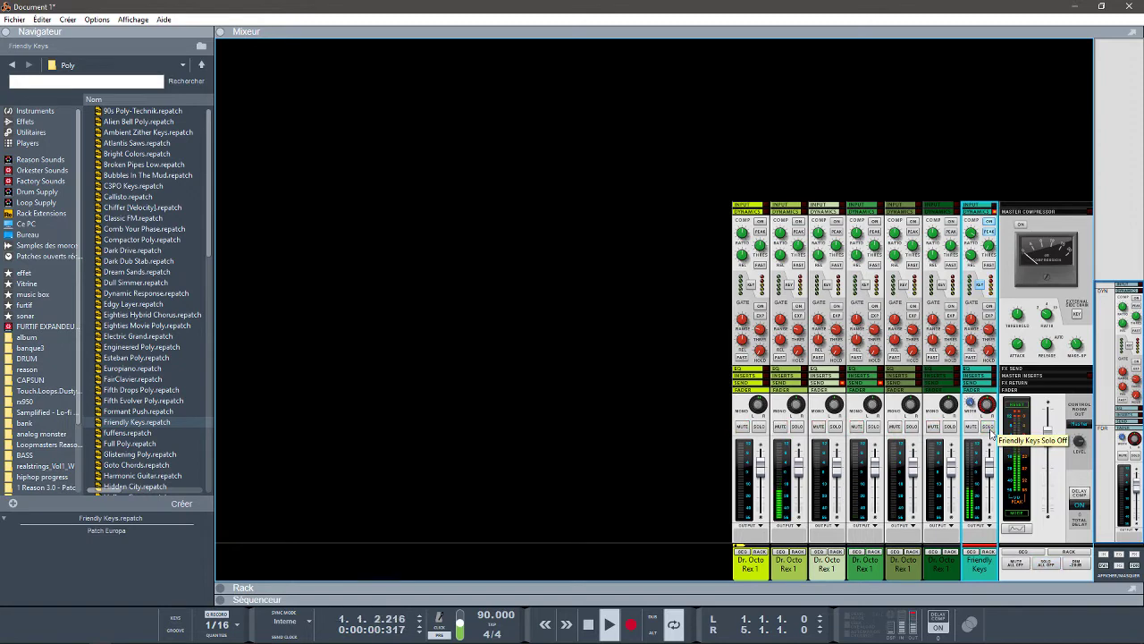
pyautogui.press('space')
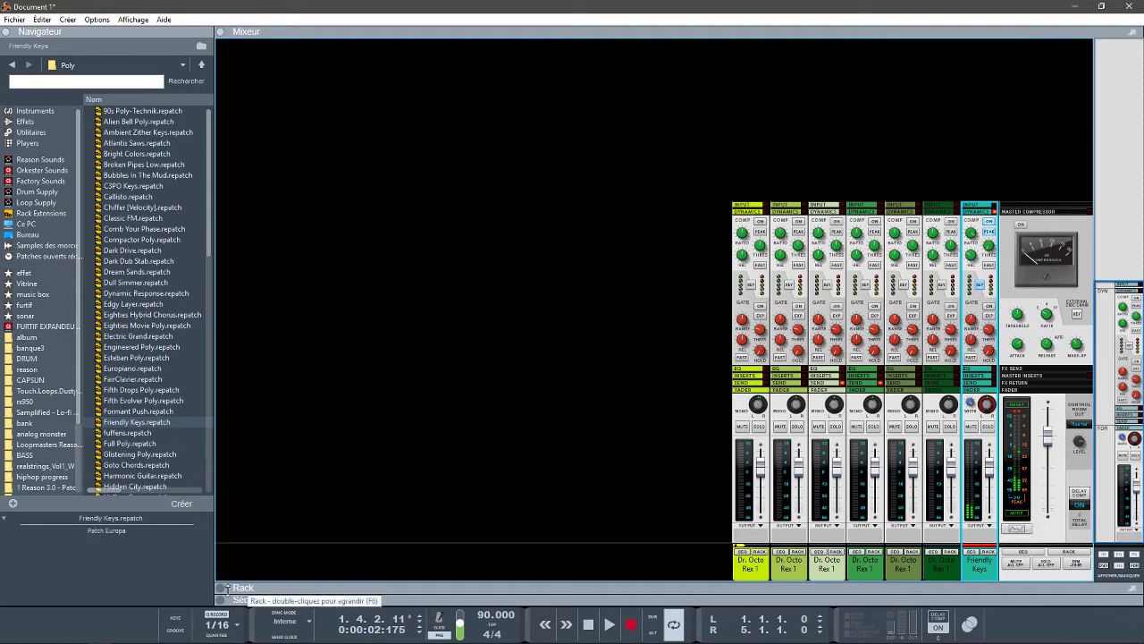
# Step: Show the rack and the sequencer beside the mixer, select the Dr. Octo Rex 1 track, and collapse the rack again
pyautogui.click(221, 587)
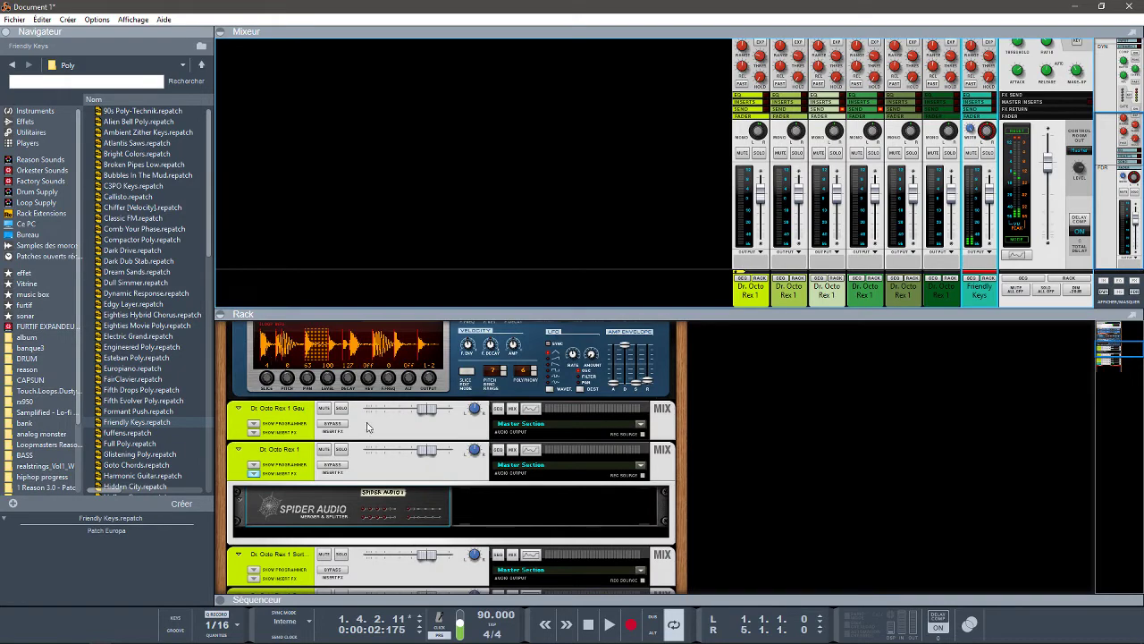
pyautogui.click(222, 598)
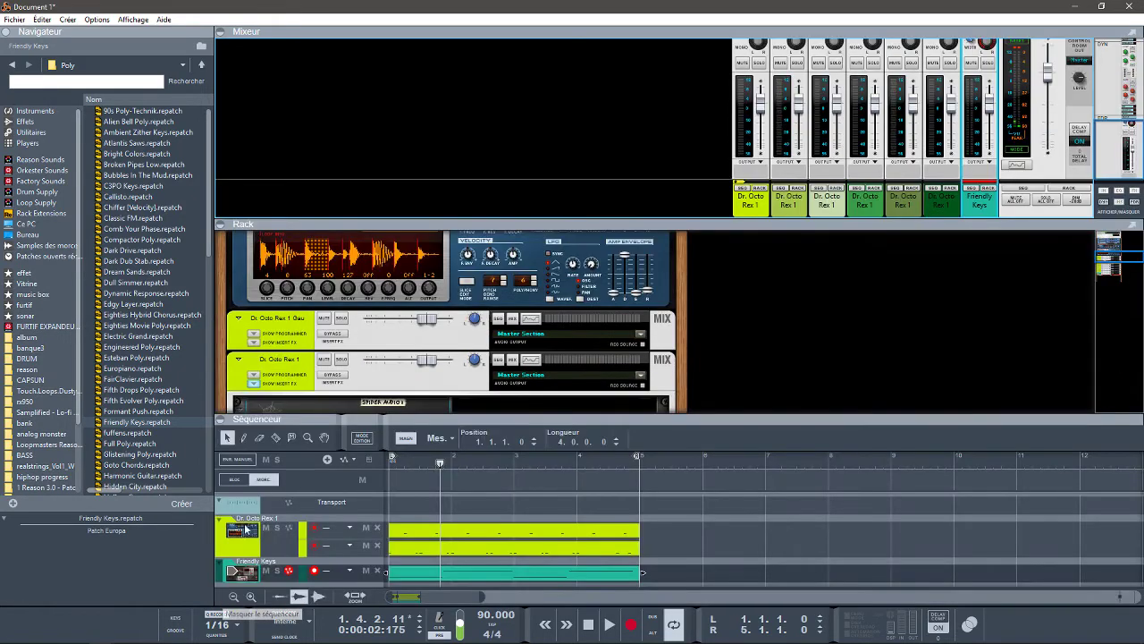
pyautogui.click(244, 529)
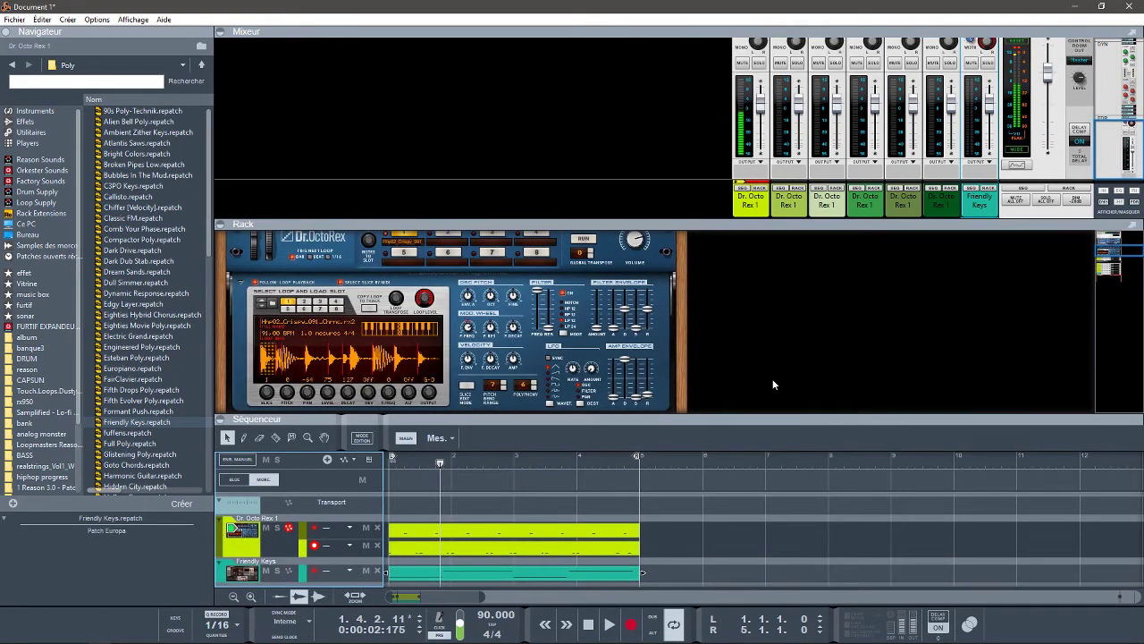
pyautogui.click(219, 225)
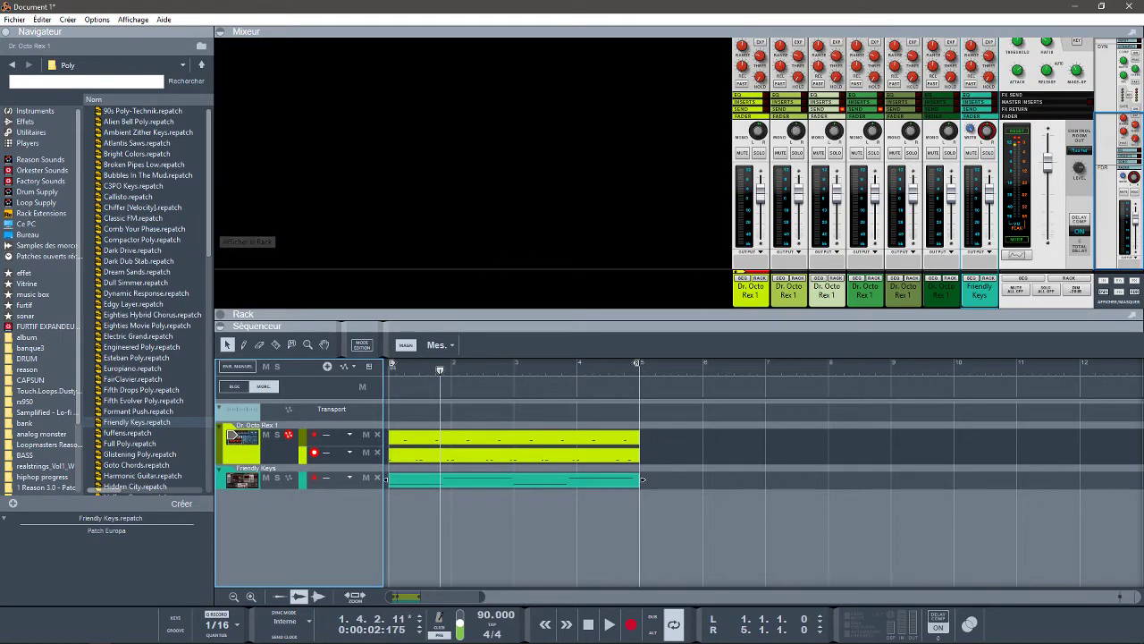
# Step: Hide the mixer's dynamics section, display its effect send section, and leave only the mixer visible
pyautogui.moveTo(1115, 187); pyautogui.dragTo(1092, 89)
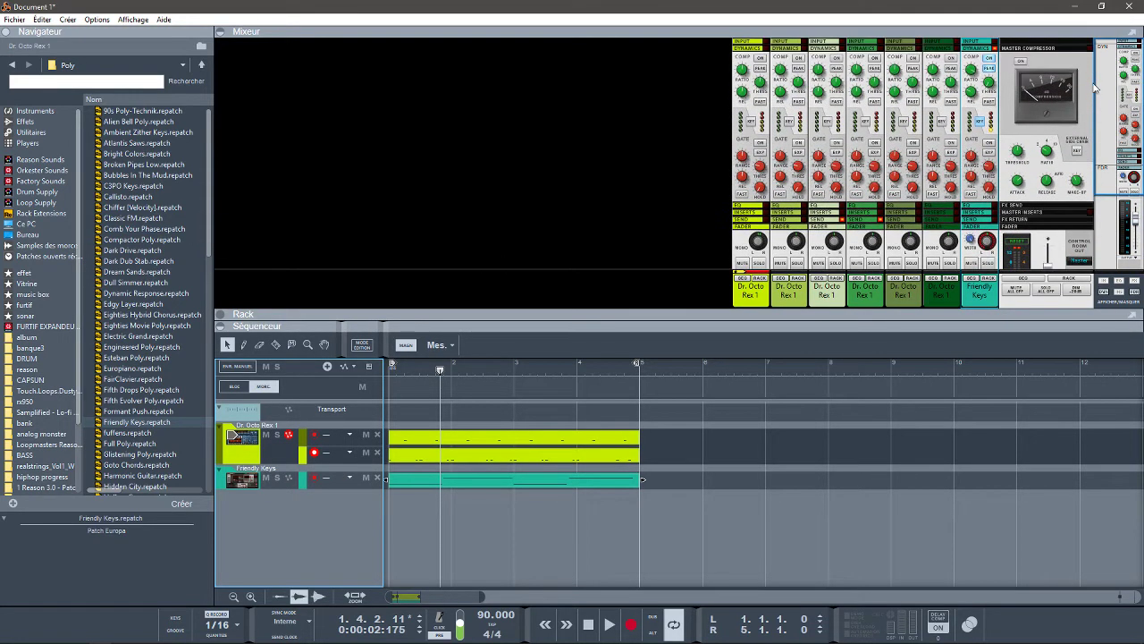
pyautogui.click(1103, 293)
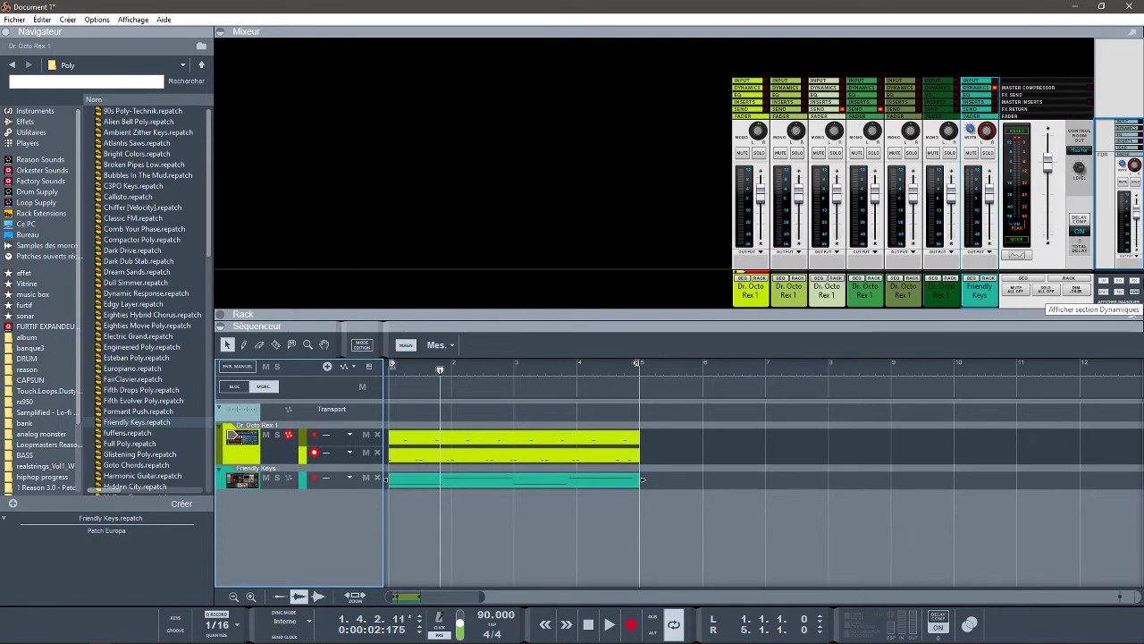
pyautogui.click(1134, 282)
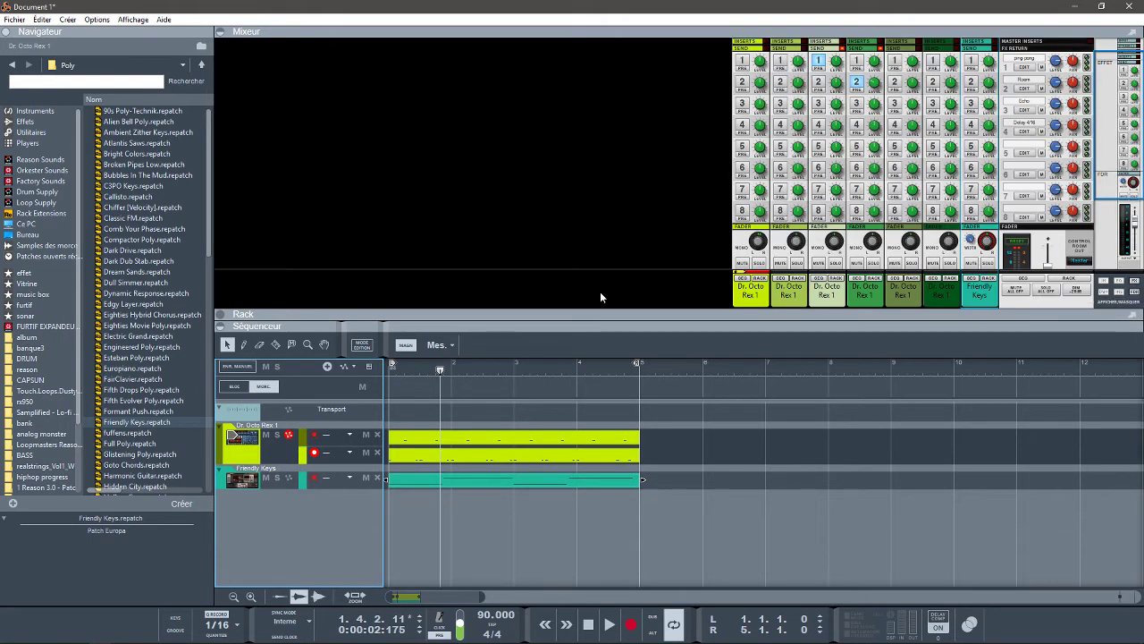
pyautogui.click(224, 323)
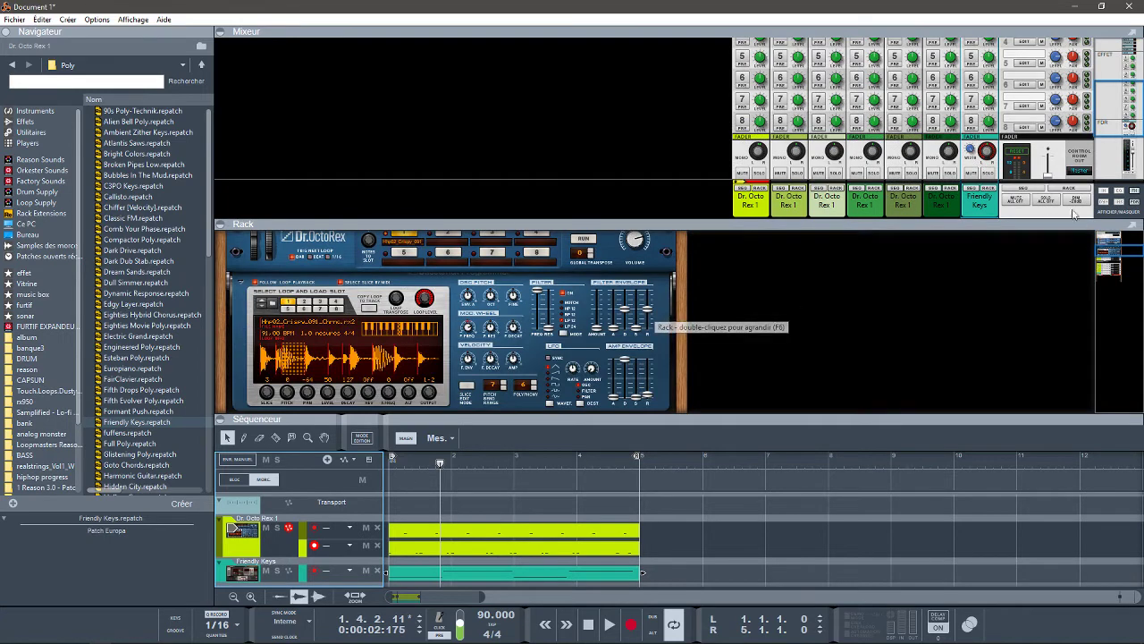
pyautogui.click(220, 225)
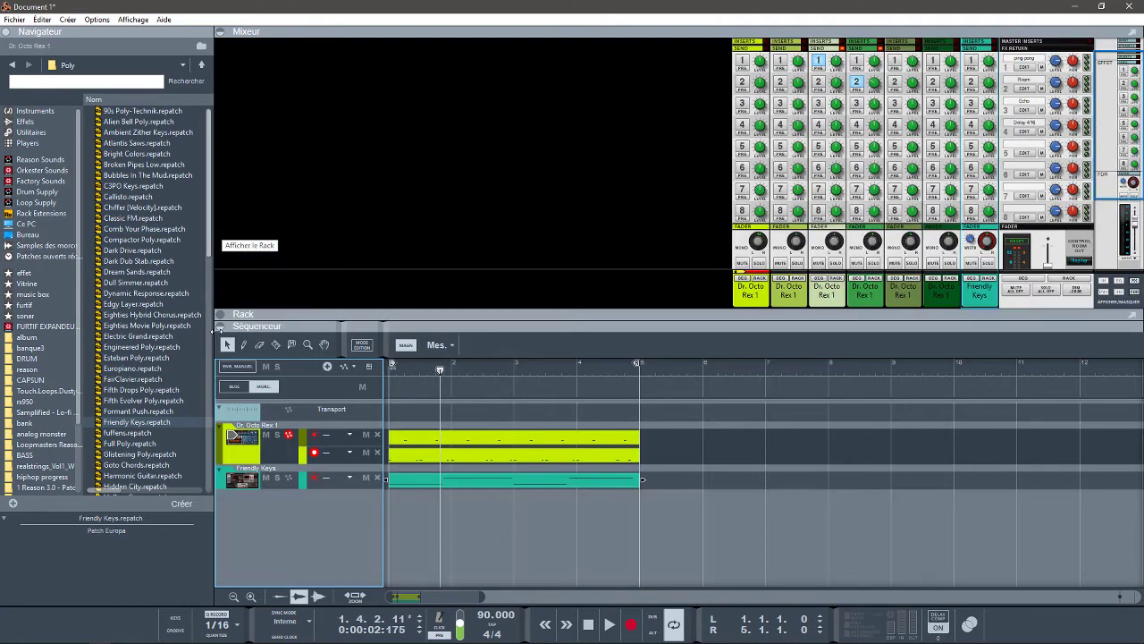
pyautogui.click(223, 327)
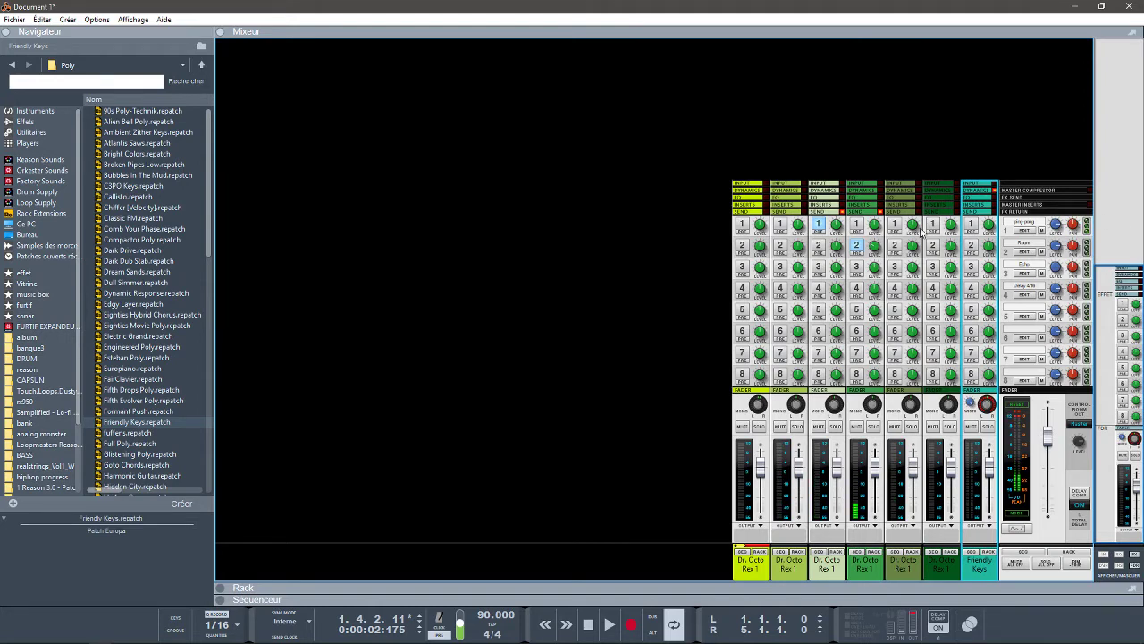
# Step: Set the effect 2 send level on the Dr. Octo Rex slice output 2 channel to about -8.92 dB and start playback
pyautogui.click(874, 250)
pyautogui.moveTo(875, 251); pyautogui.dragTo(875, 244)
pyautogui.press('space')
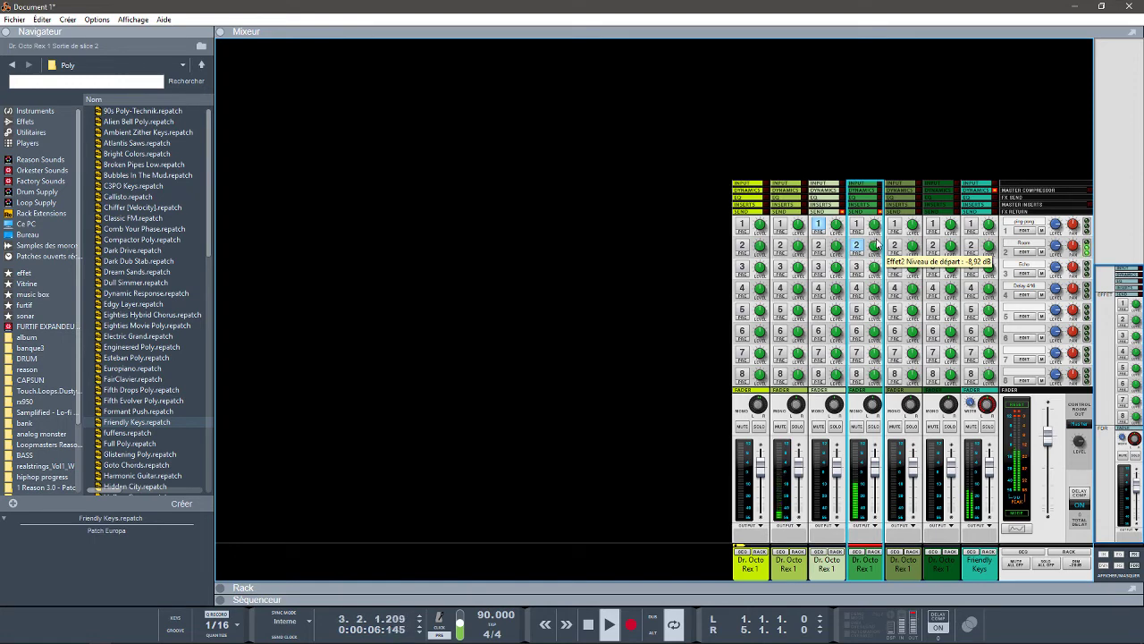
# Step: Reset the master clipping indicators, raise the second Dr. Octo Rex channel's fader to about 3 dB, and stop playback
pyautogui.click(1017, 405)
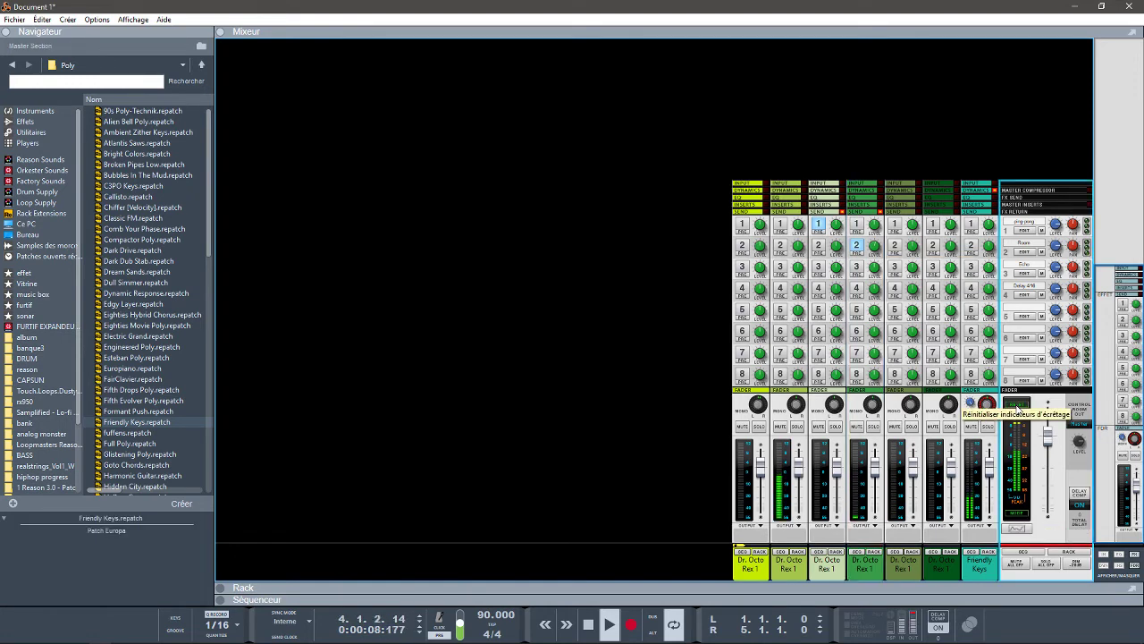
pyautogui.click(799, 471)
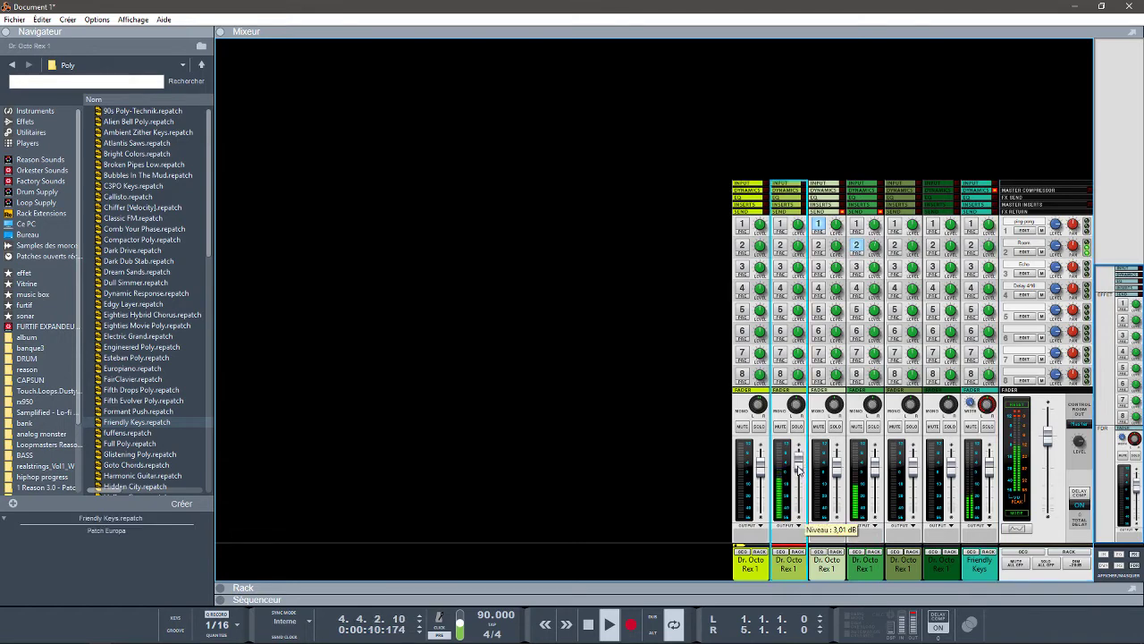
pyautogui.click(780, 226)
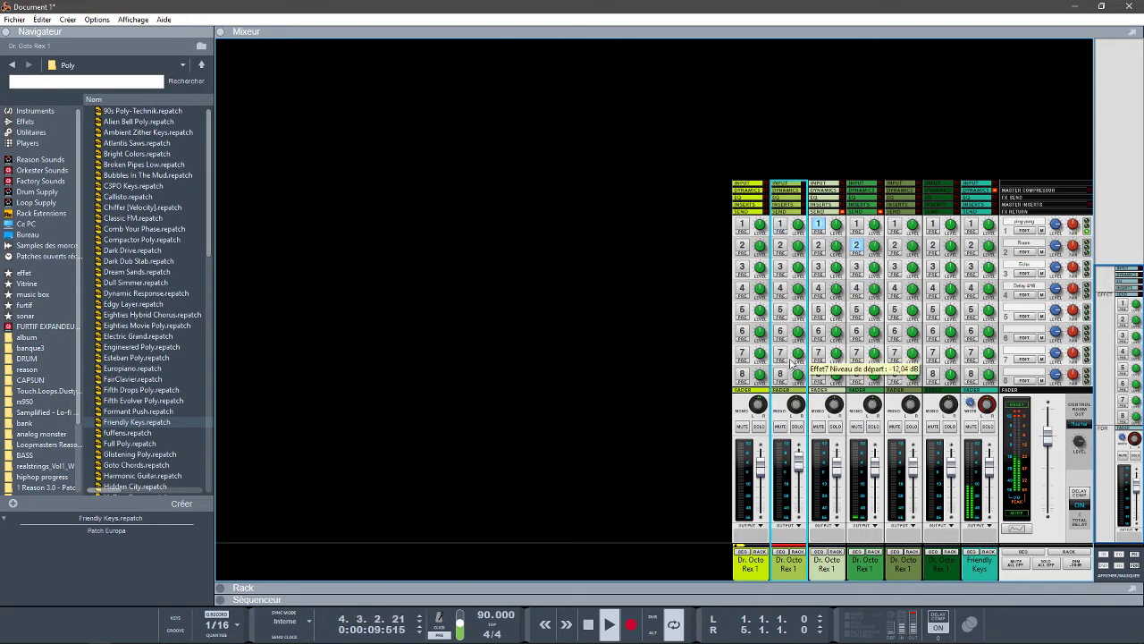
pyautogui.press('space')
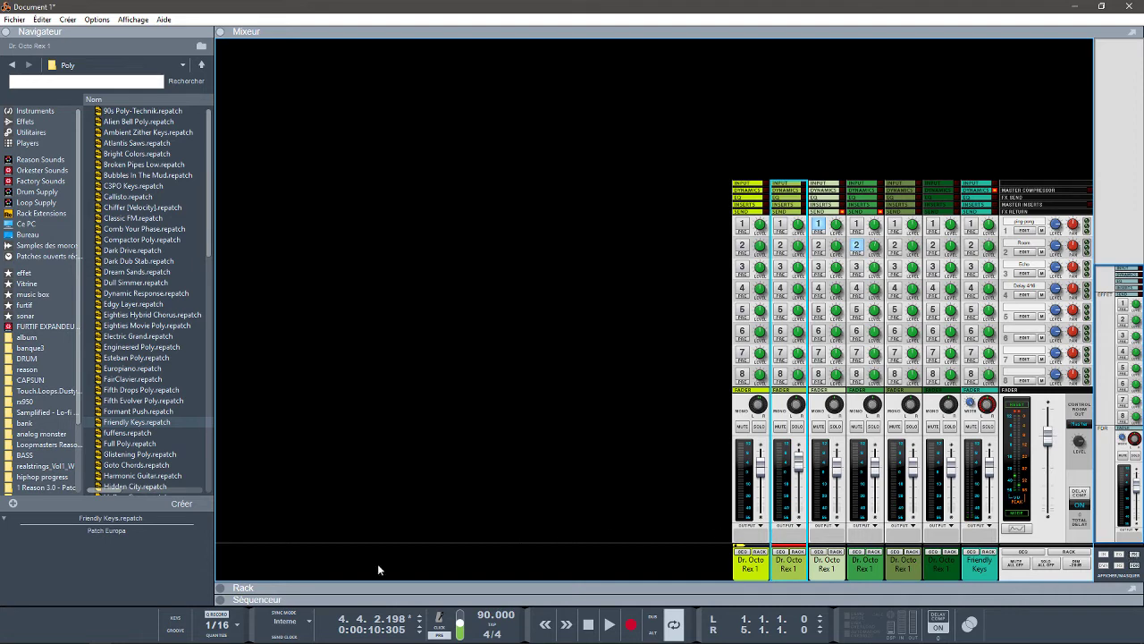
# Step: Examine the Spider Audio's cabling to the Friendly Keys dynamics input behind the rack, and return to the mixer with its dynamics section shown
pyautogui.click(222, 587)
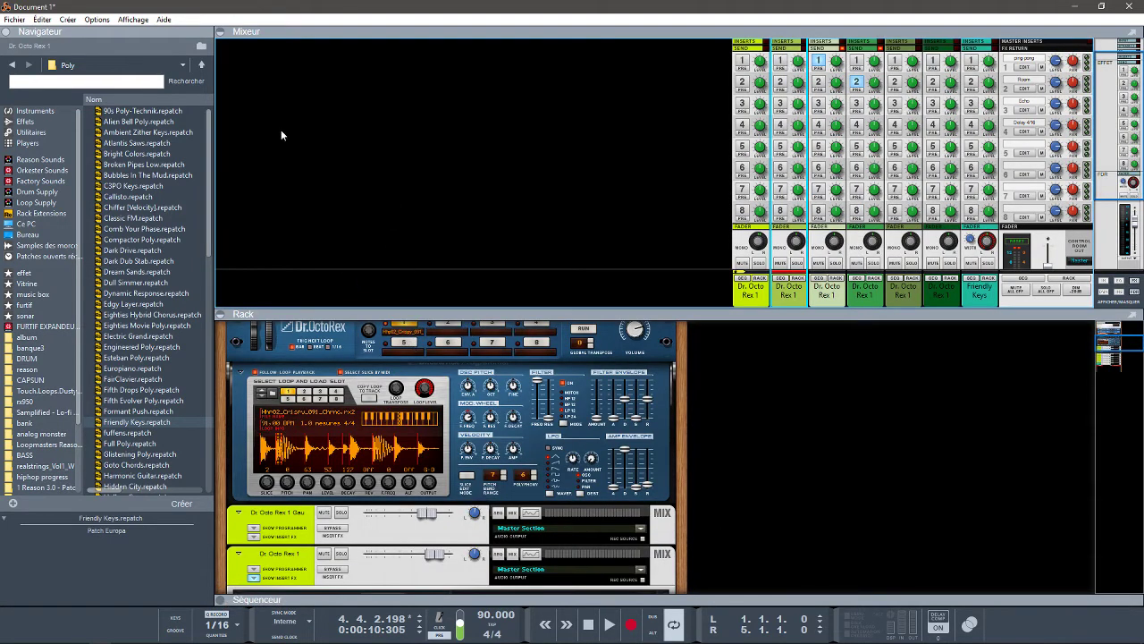
pyautogui.click(221, 31)
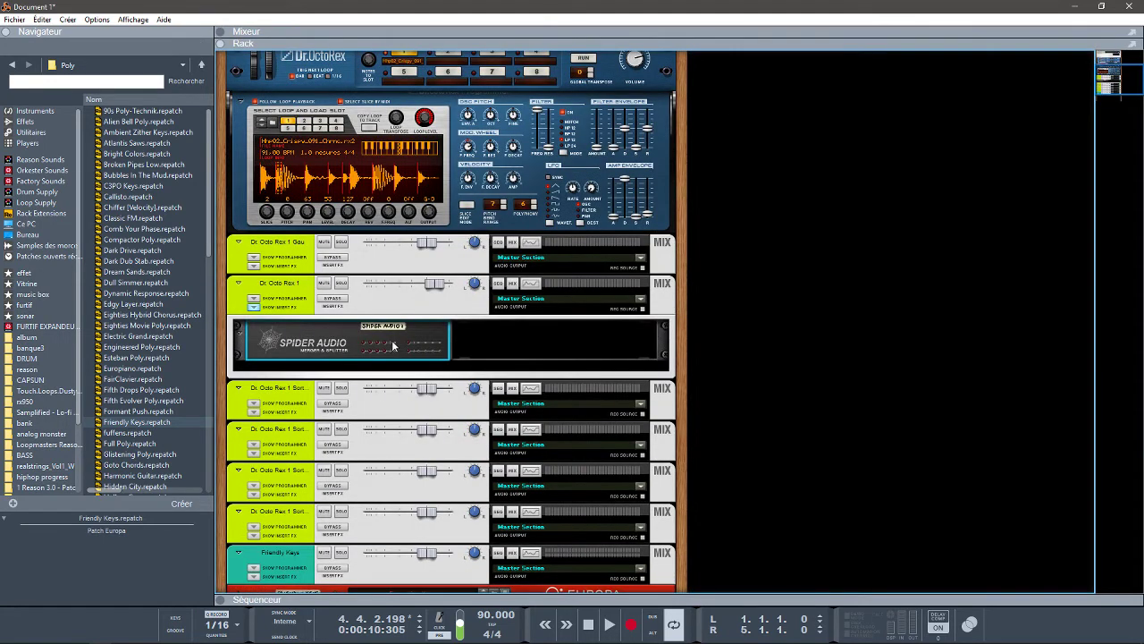
pyautogui.press('Tab')
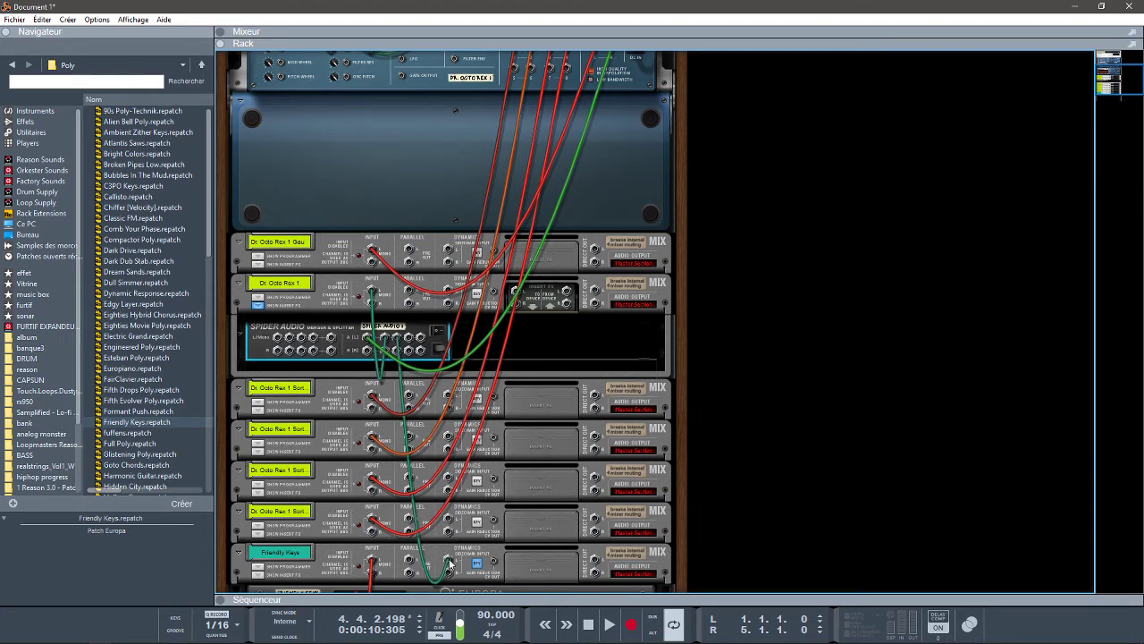
pyautogui.press('Tab')
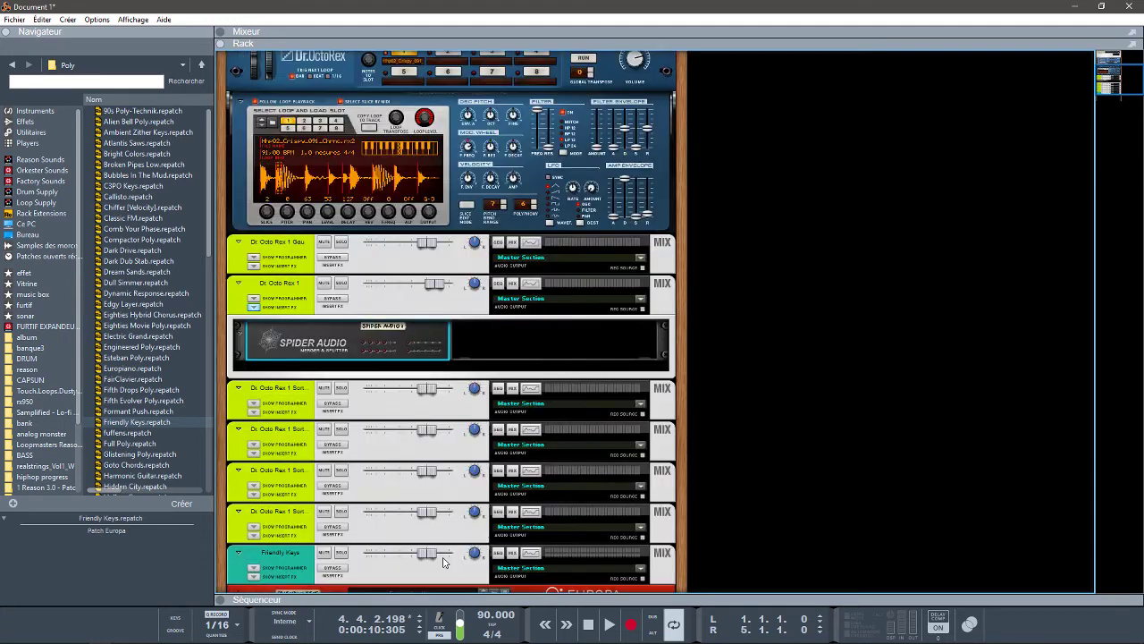
pyautogui.click(690, 46)
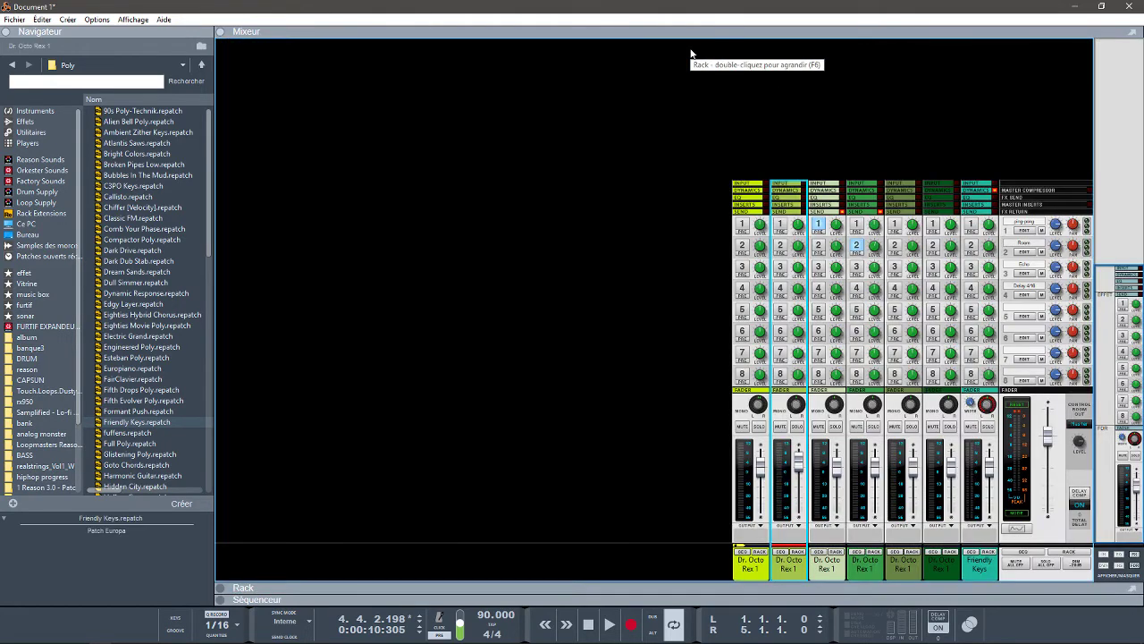
pyautogui.click(1106, 569)
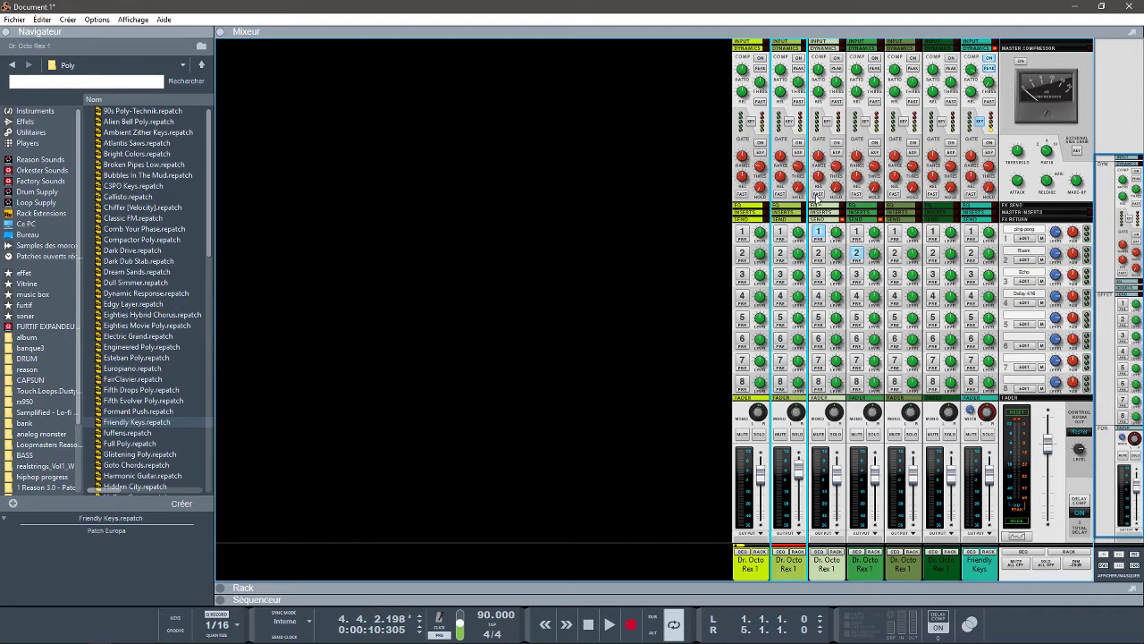
# Step: Show the rack with the sequencer and select slices 1, 3 and 5 of the Dr. OctoRex loop to examine their output assignments
pyautogui.click(220, 31)
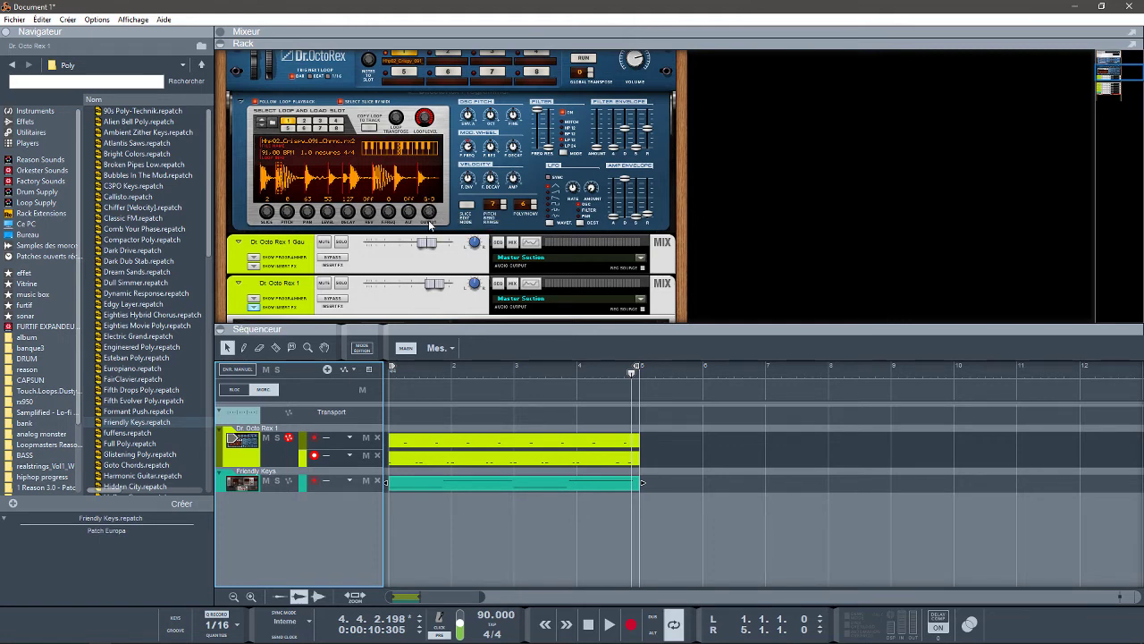
pyautogui.click(266, 183)
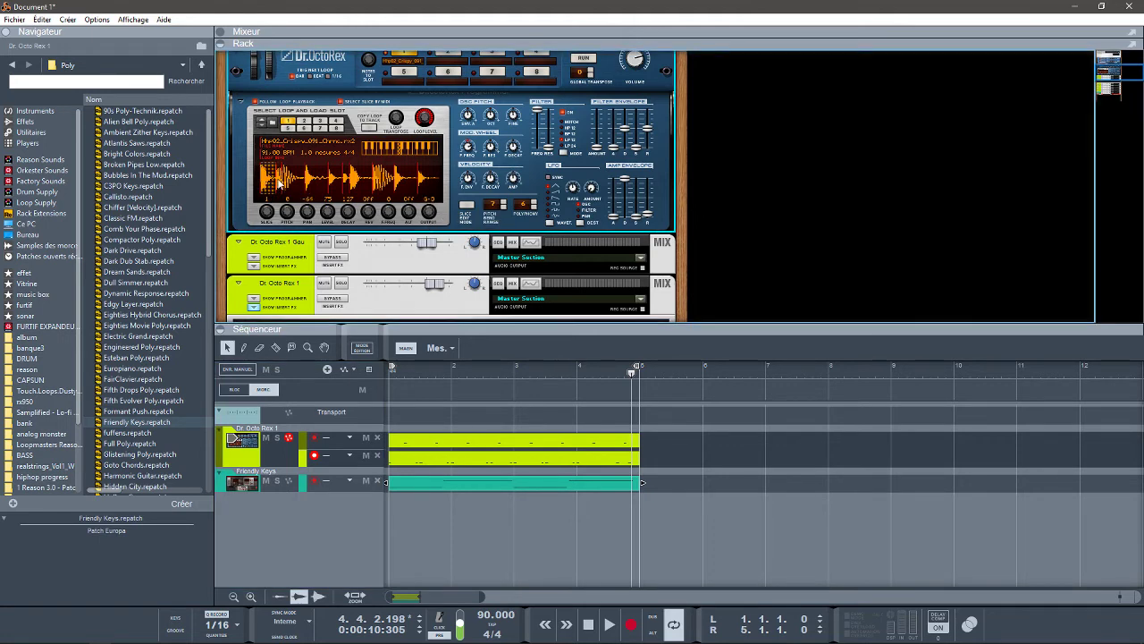
pyautogui.click(267, 184)
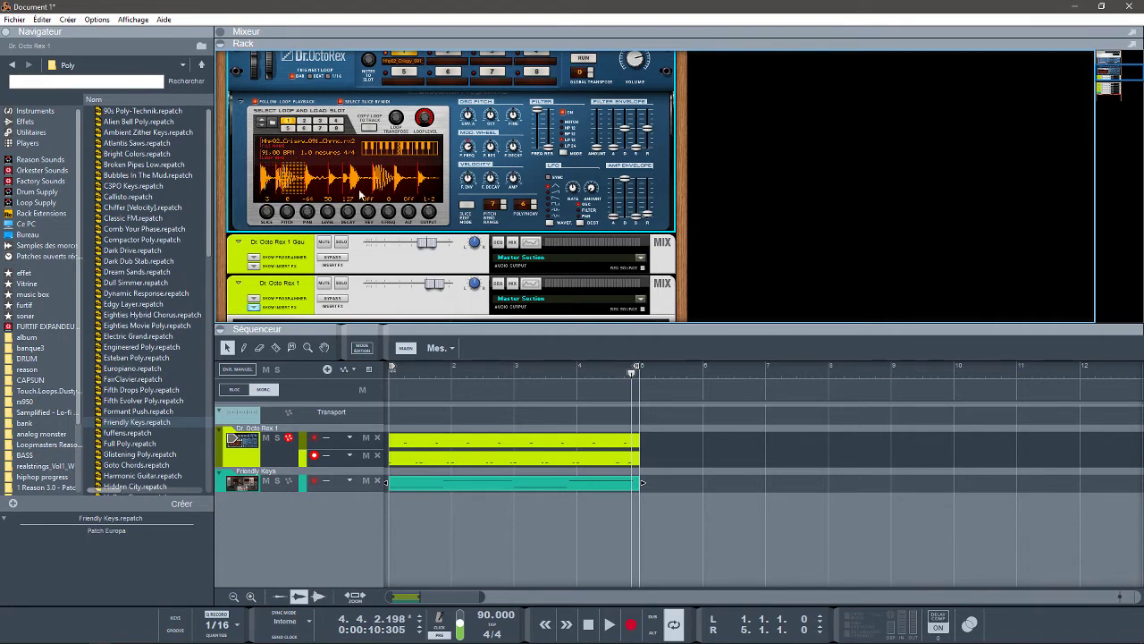
pyautogui.click(318, 185)
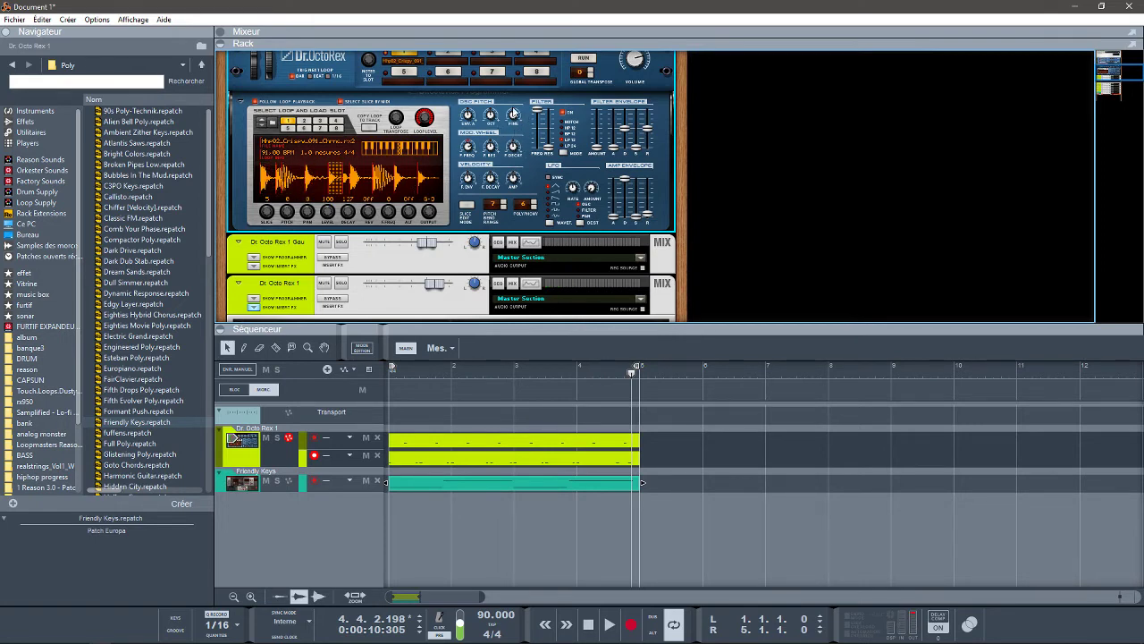
# Step: Delete the Dr. OctoRex device group and the Friendly Keys Europa device group, including their tracks and mixer channels
pyautogui.press('Delete')
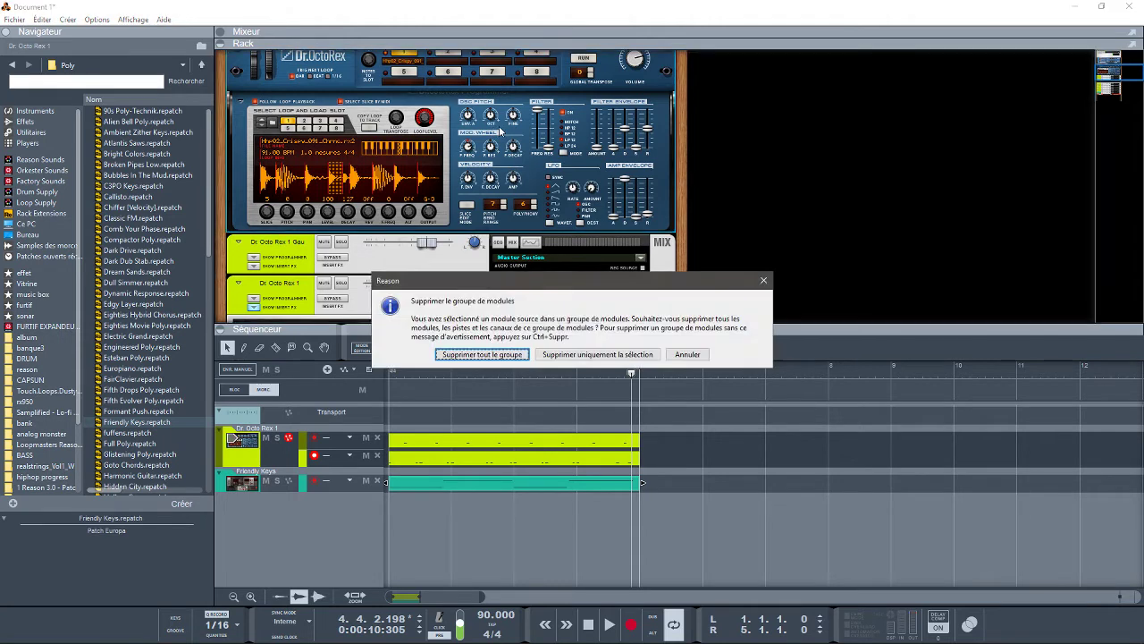
pyautogui.press('Return')
pyautogui.click(524, 198)
pyautogui.press('Delete')
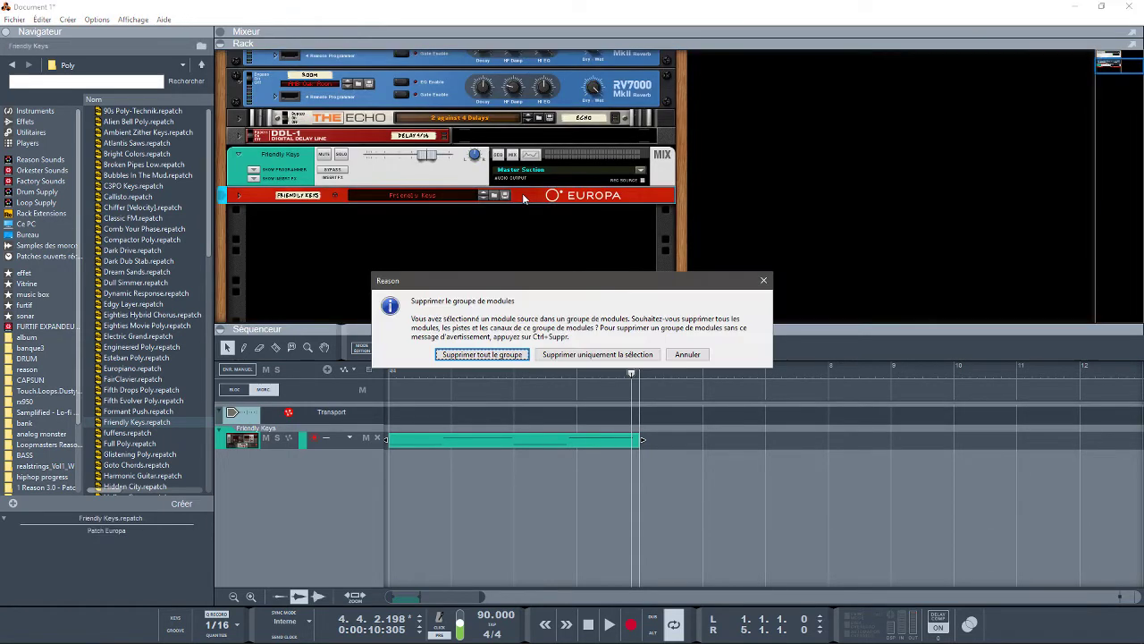
pyautogui.press('Return')
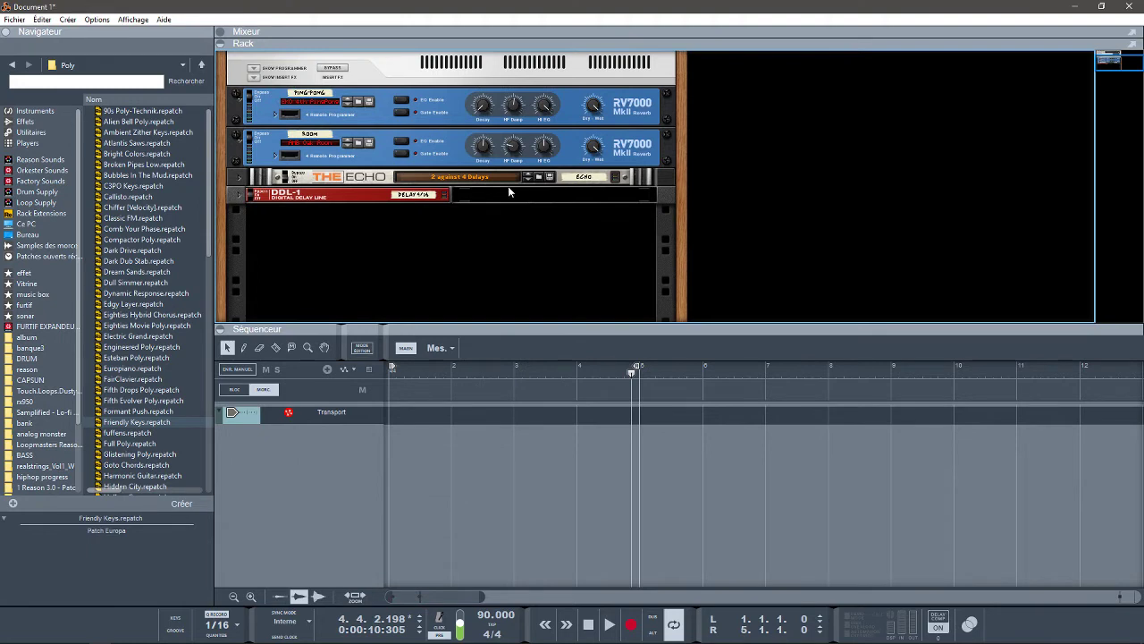
# Step: Add a Redrum drum machine from the instruments to the rack beneath the DDL-1 delay
pyautogui.click(34, 110)
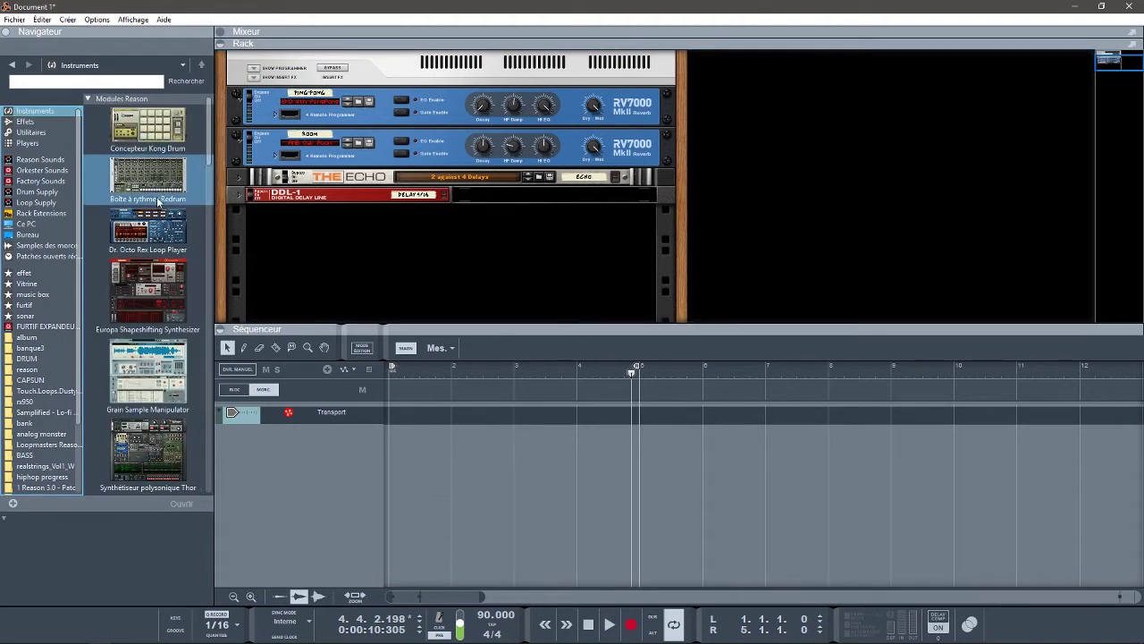
pyautogui.moveTo(149, 177); pyautogui.dragTo(420, 250)
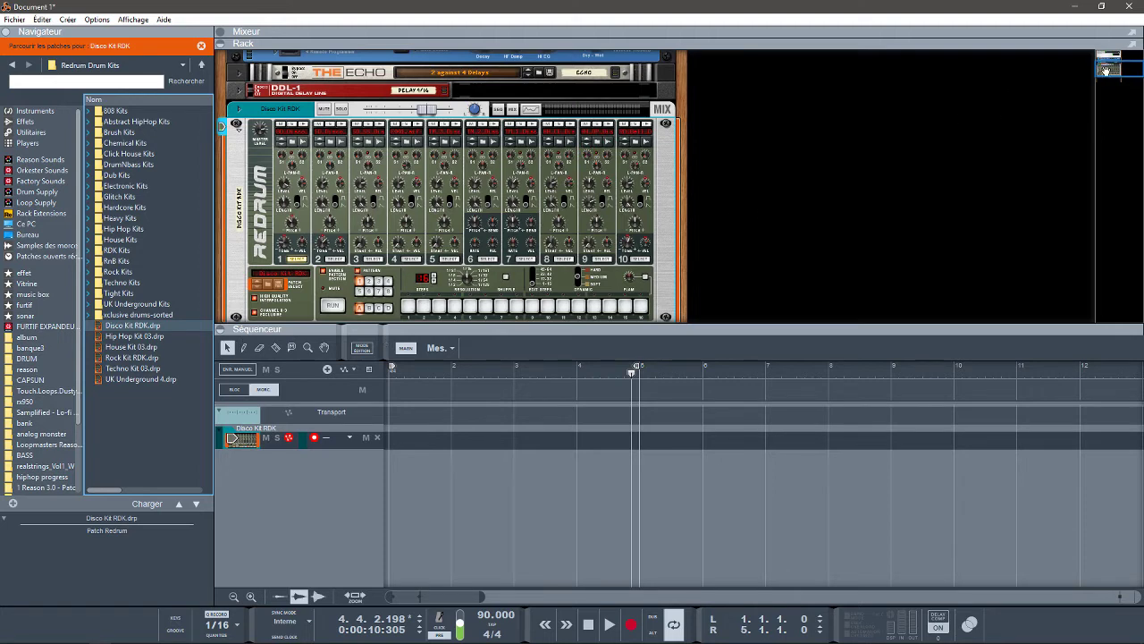
pyautogui.moveTo(1112, 73); pyautogui.dragTo(1112, 77)
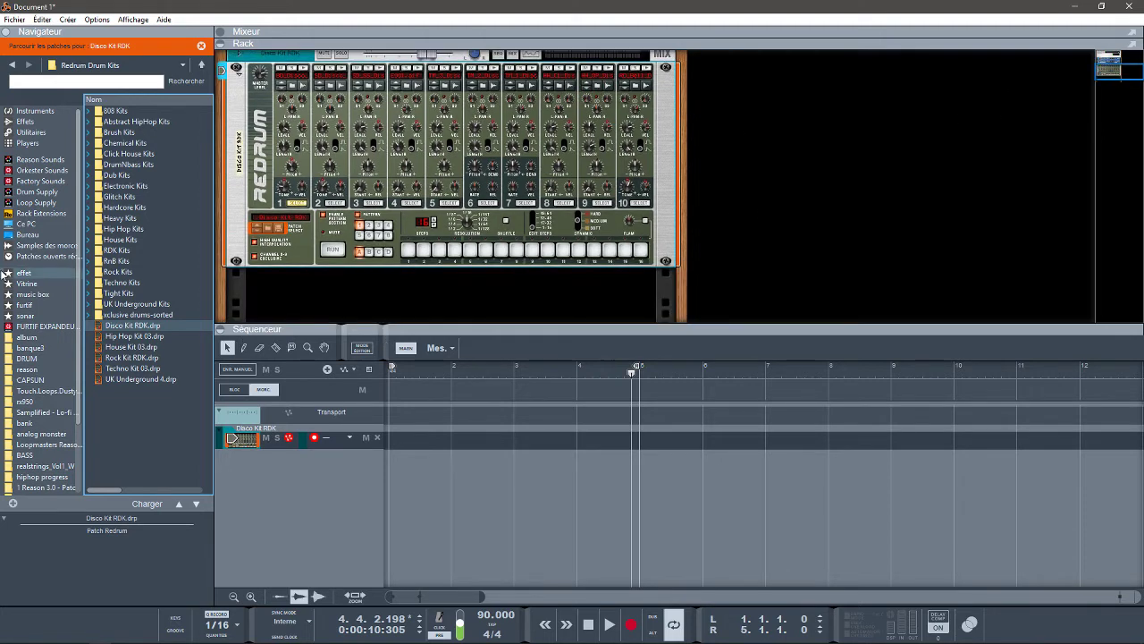
# Step: Show only the rack from behind, expand the Disco Kit RDK mix channel, and move it beneath the Redrum
pyautogui.click(255, 324)
pyautogui.press('Tab')
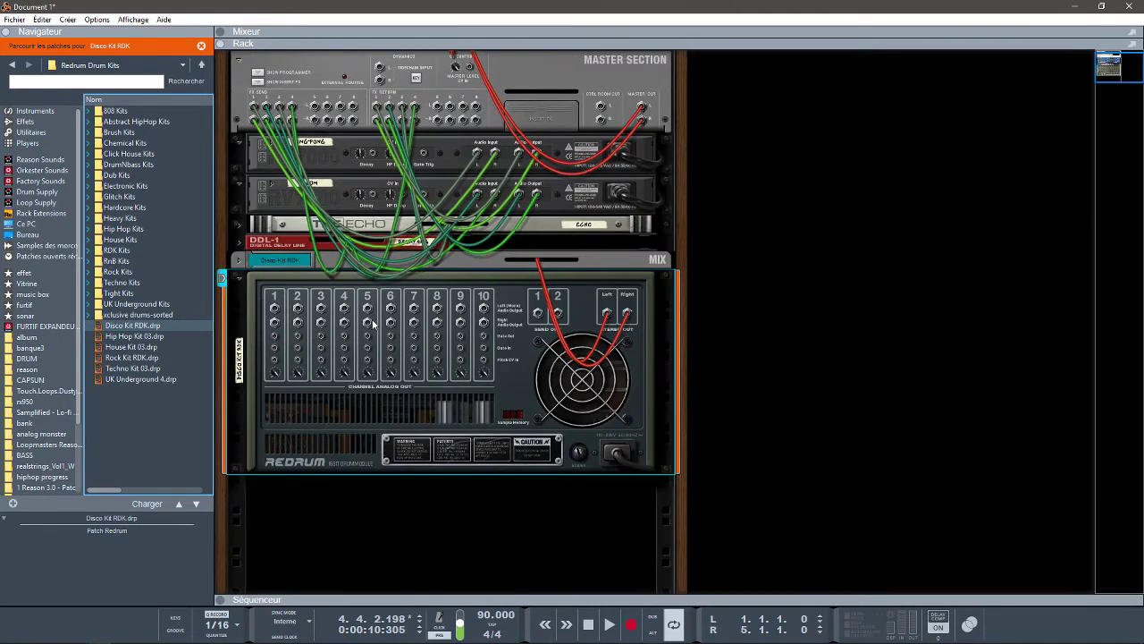
pyautogui.click(239, 260)
pyautogui.moveTo(610, 236); pyautogui.dragTo(590, 517)
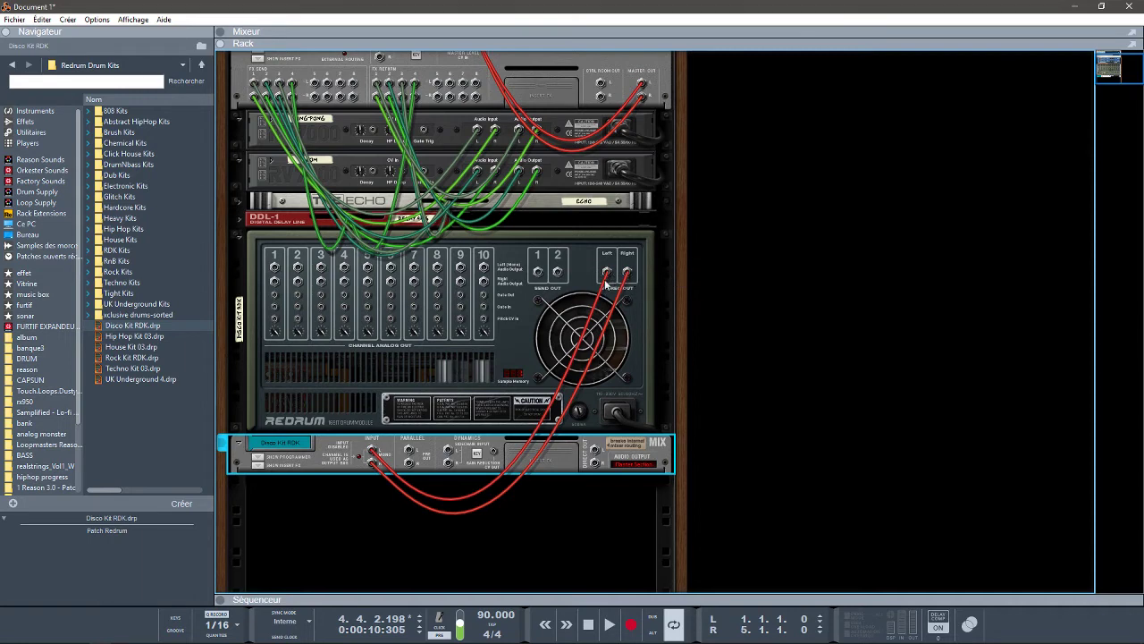
# Step: Disconnect the Redrum's stereo outputs and connect its channel 1 left output to the mix channel's left input
pyautogui.moveTo(608, 274); pyautogui.dragTo(640, 291)
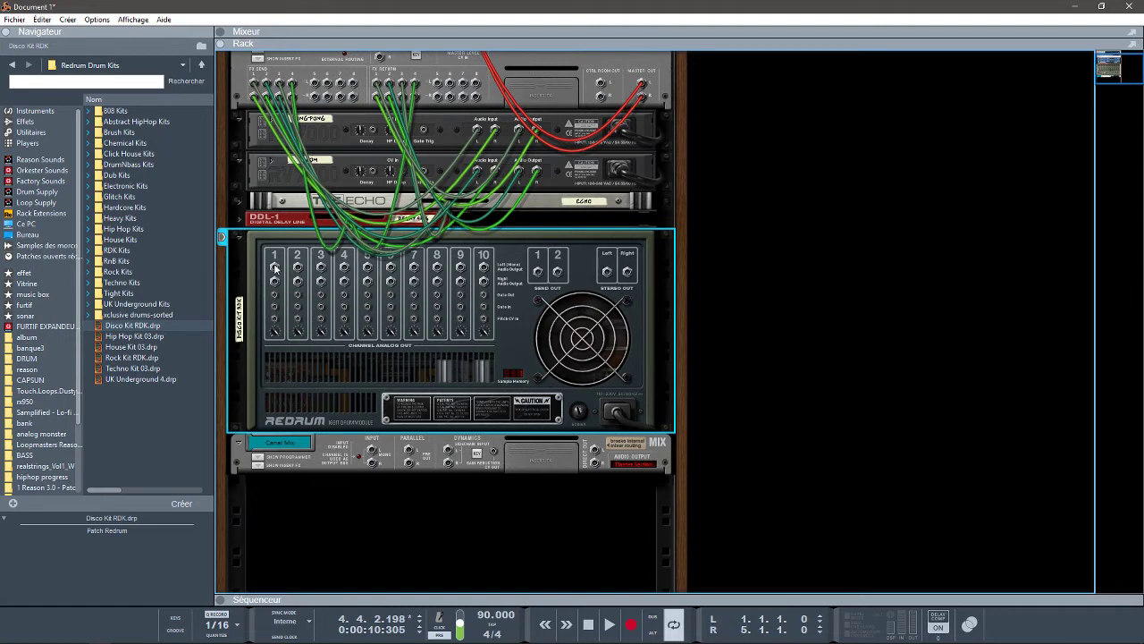
pyautogui.moveTo(274, 266); pyautogui.dragTo(373, 449)
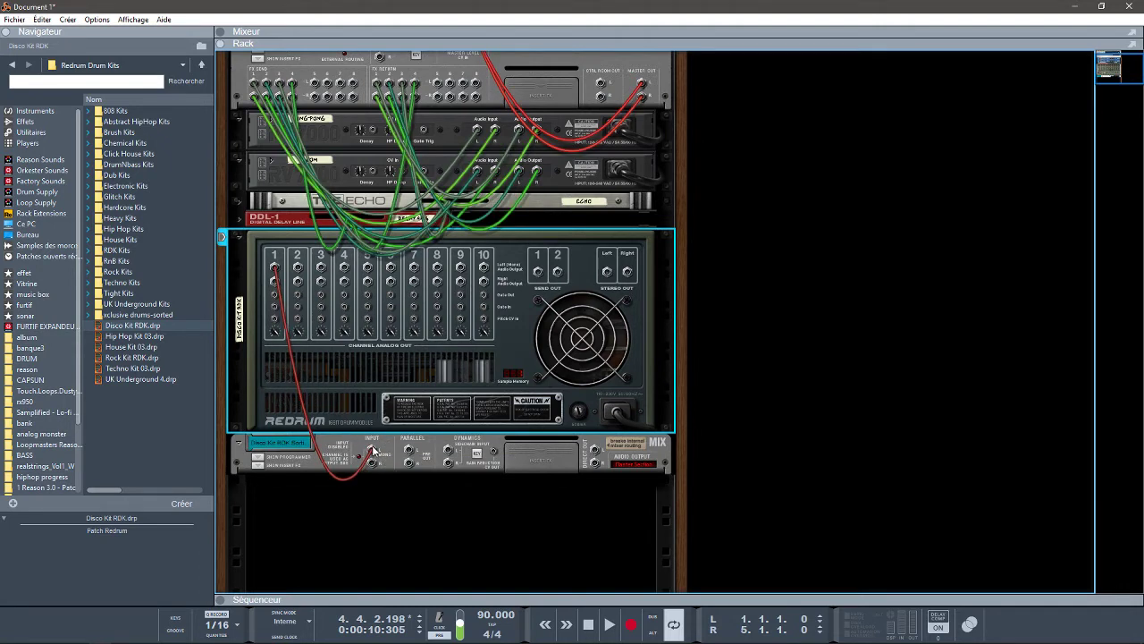
pyautogui.press('Tab')
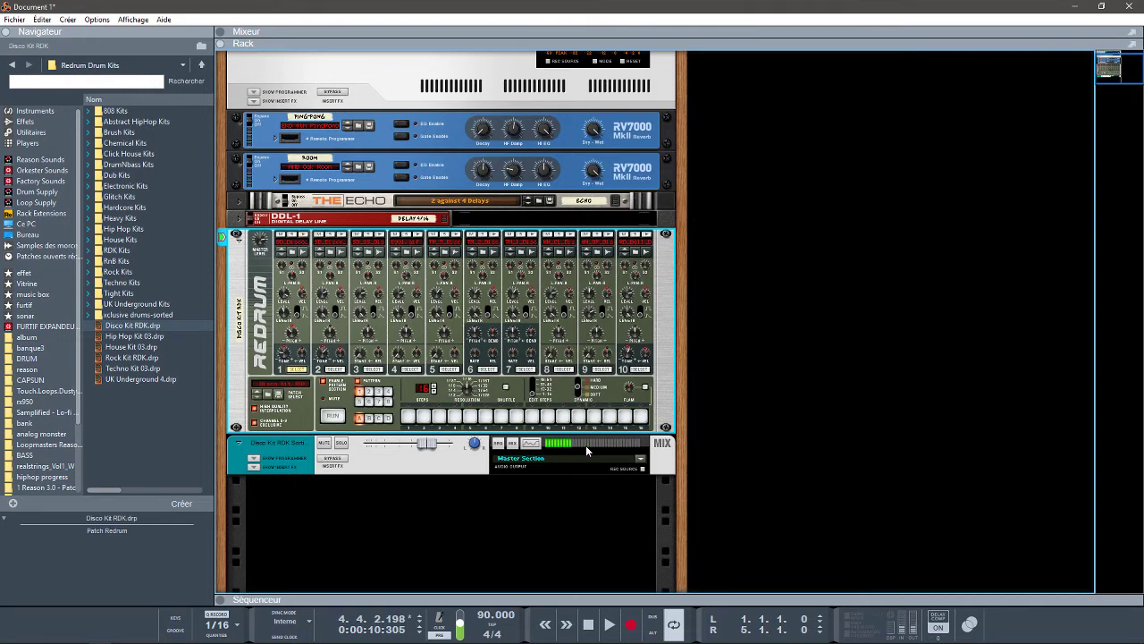
pyautogui.press('Tab')
pyautogui.rightClick(420, 534)
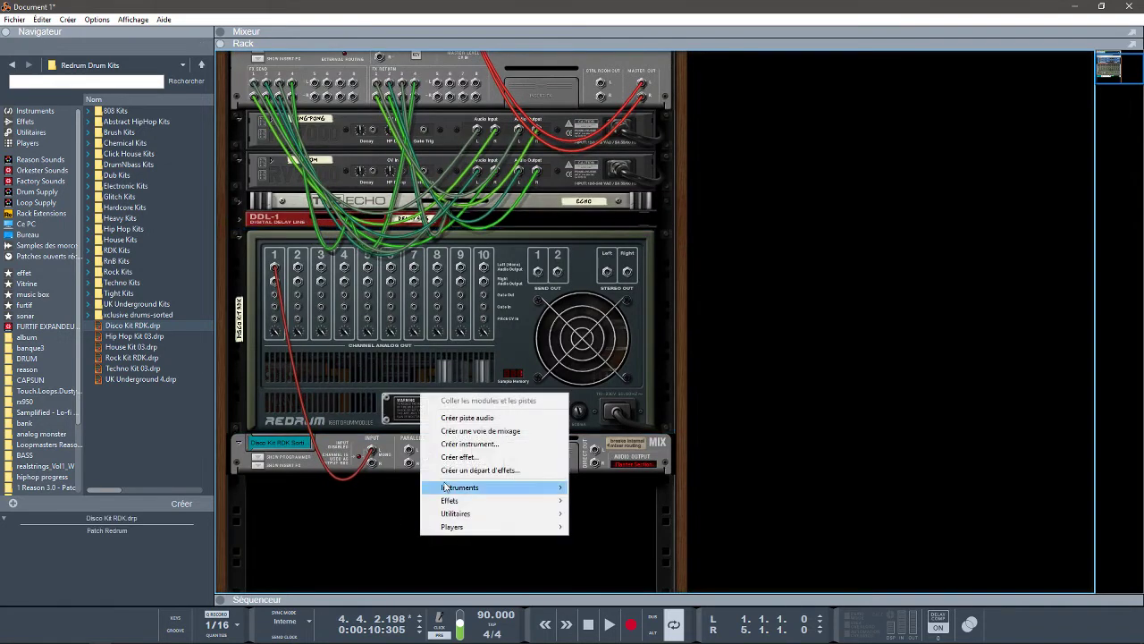
pyautogui.click(464, 429)
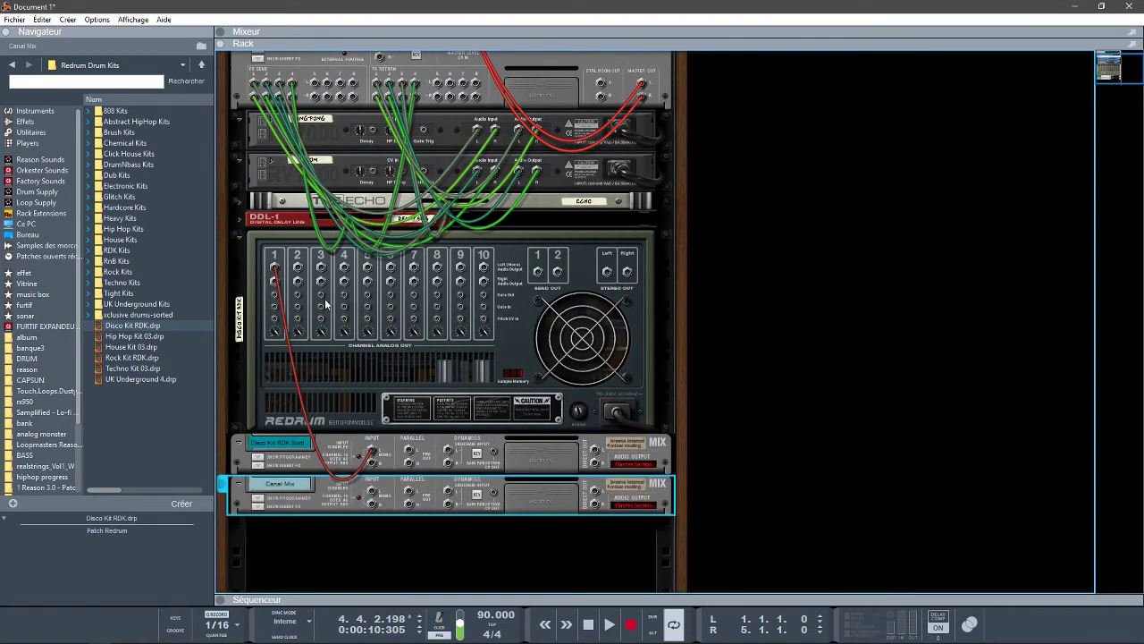
pyautogui.moveTo(299, 270); pyautogui.dragTo(375, 494)
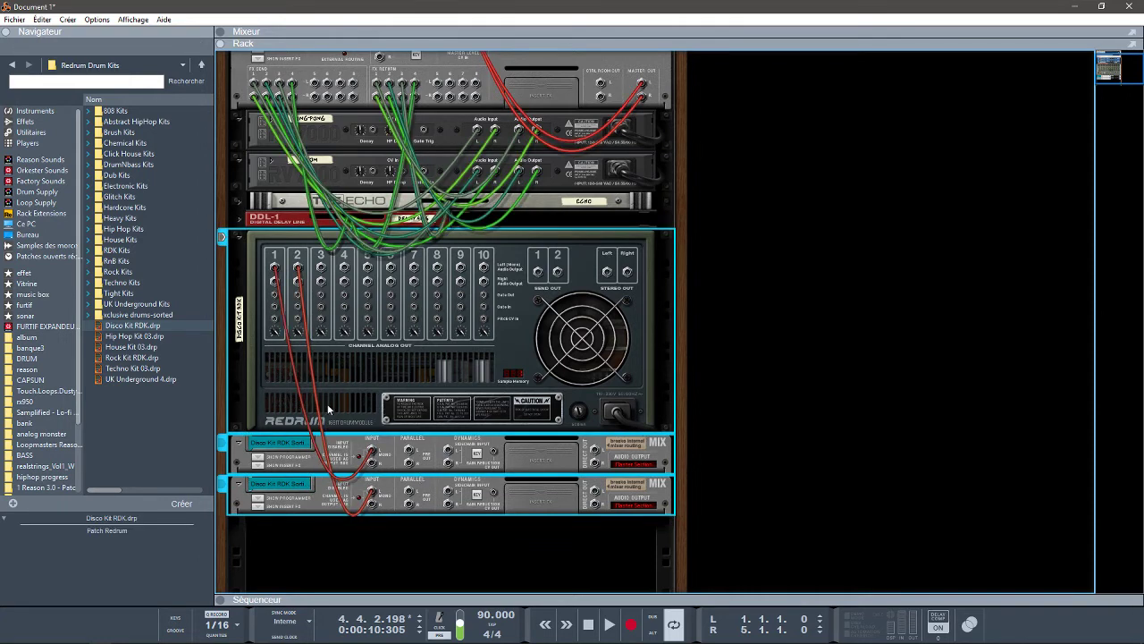
pyautogui.rightClick(327, 544)
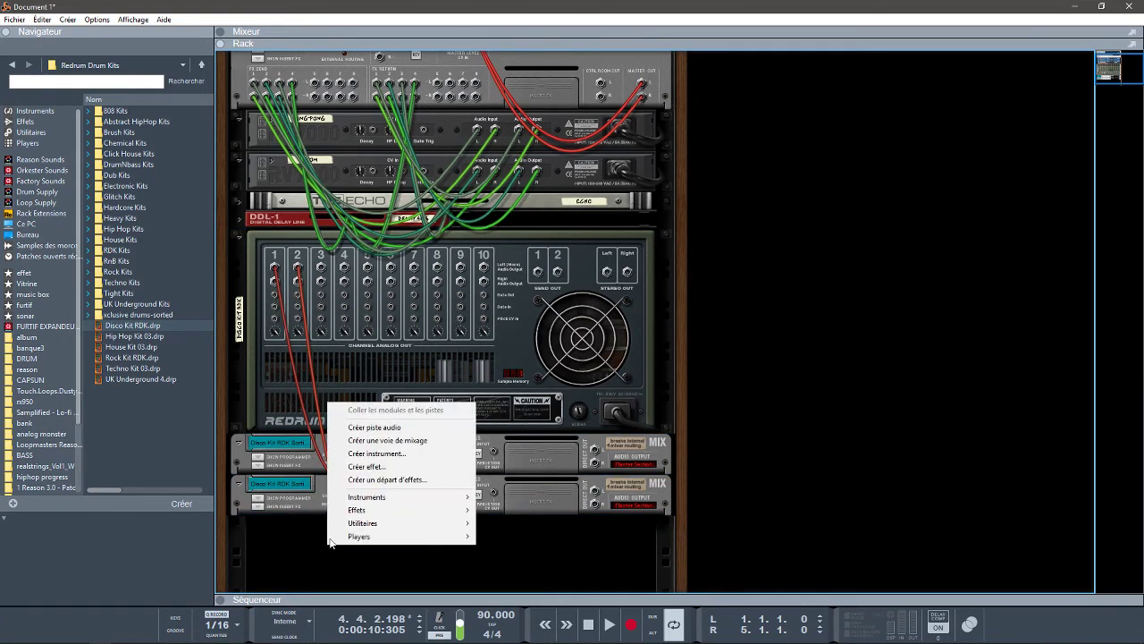
pyautogui.click(413, 442)
pyautogui.moveTo(321, 268); pyautogui.dragTo(367, 357)
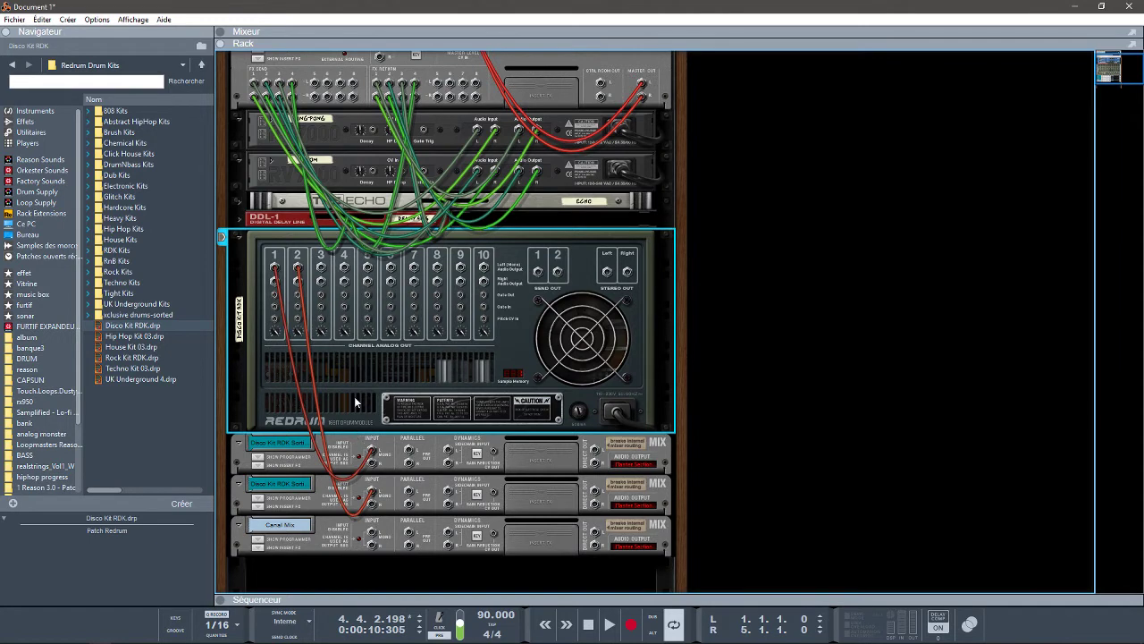
pyautogui.moveTo(321, 273); pyautogui.dragTo(372, 535)
pyautogui.rightClick(393, 576)
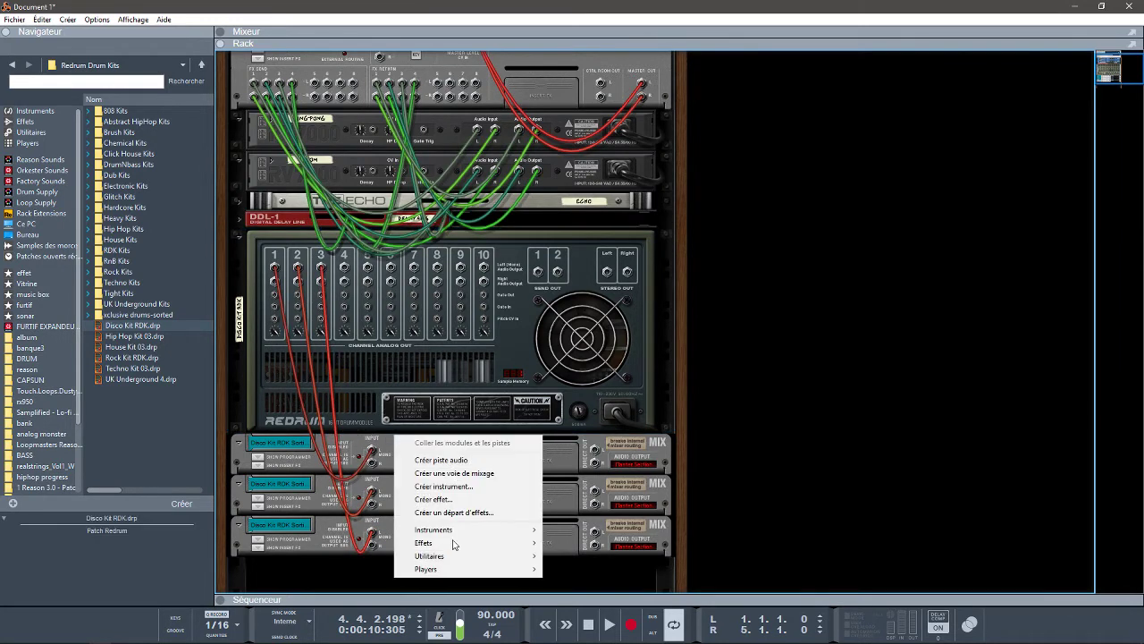
pyautogui.click(462, 474)
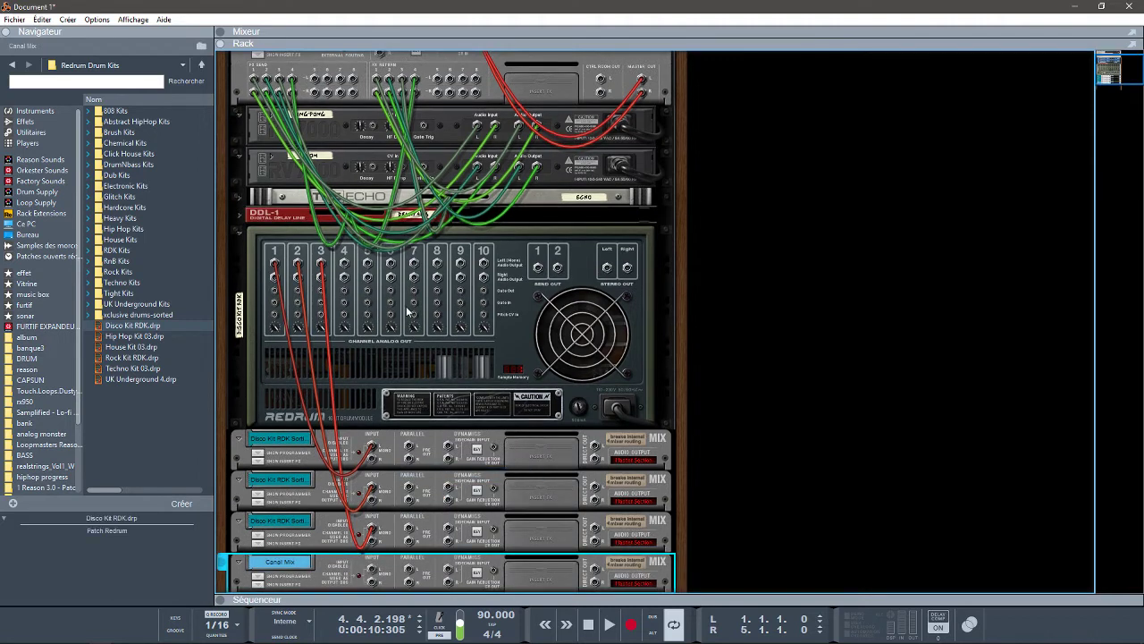
pyautogui.moveTo(348, 270); pyautogui.dragTo(373, 549)
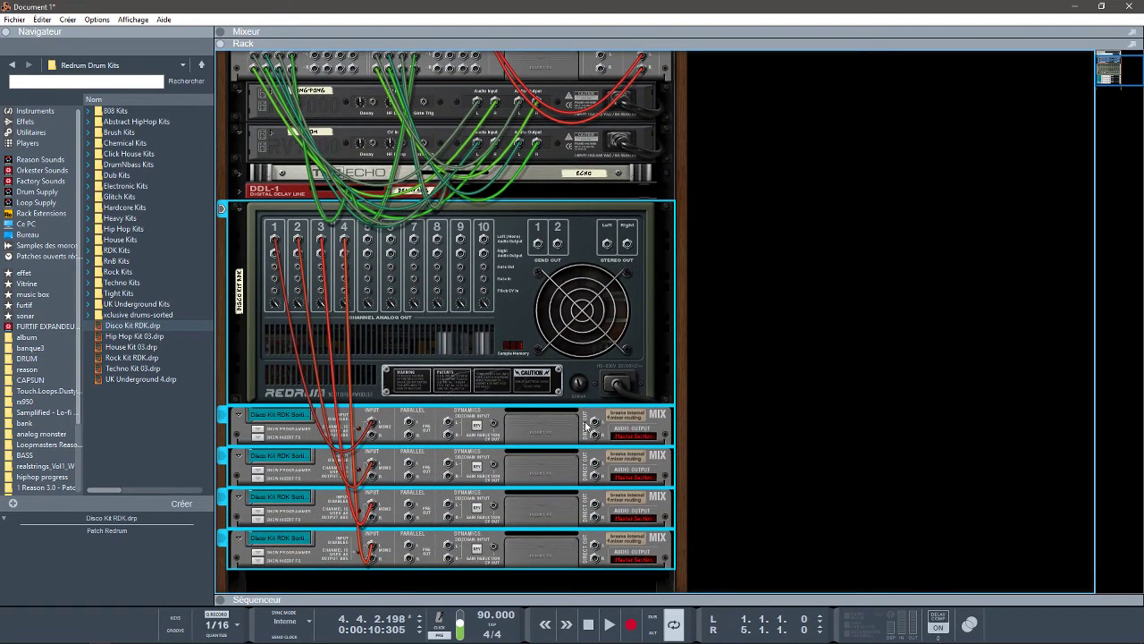
# Step: Show only the mixer and turn on the Room effect send (send 2) for the channels of Redrum outputs 2, 3 and 4
pyautogui.press('Tab')
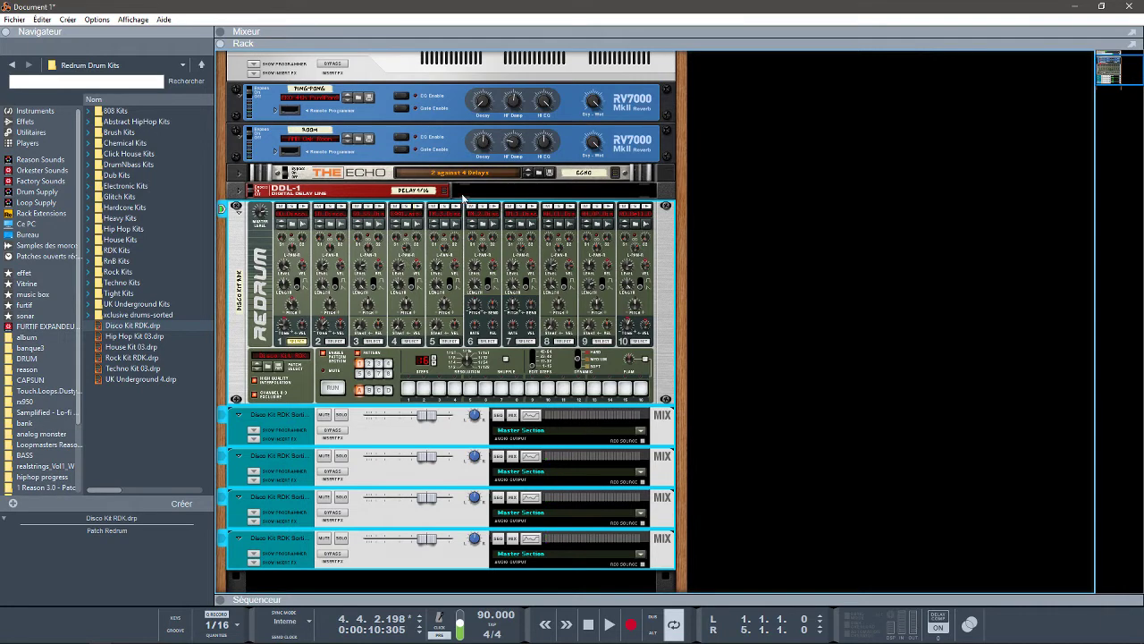
pyautogui.click(222, 43)
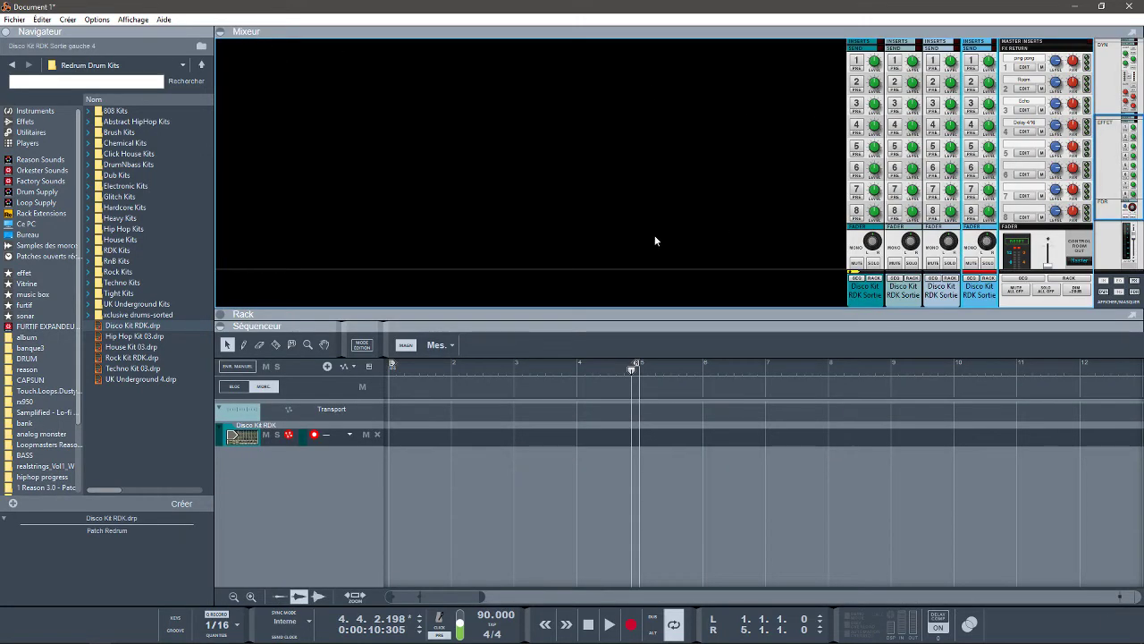
pyautogui.click(224, 327)
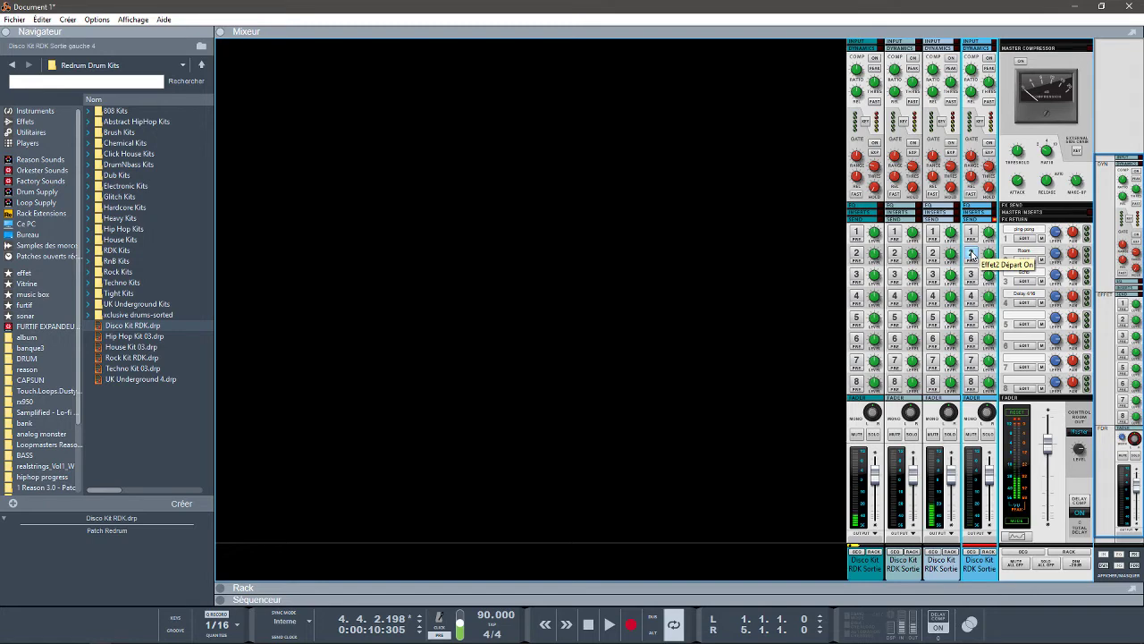
pyautogui.click(934, 254)
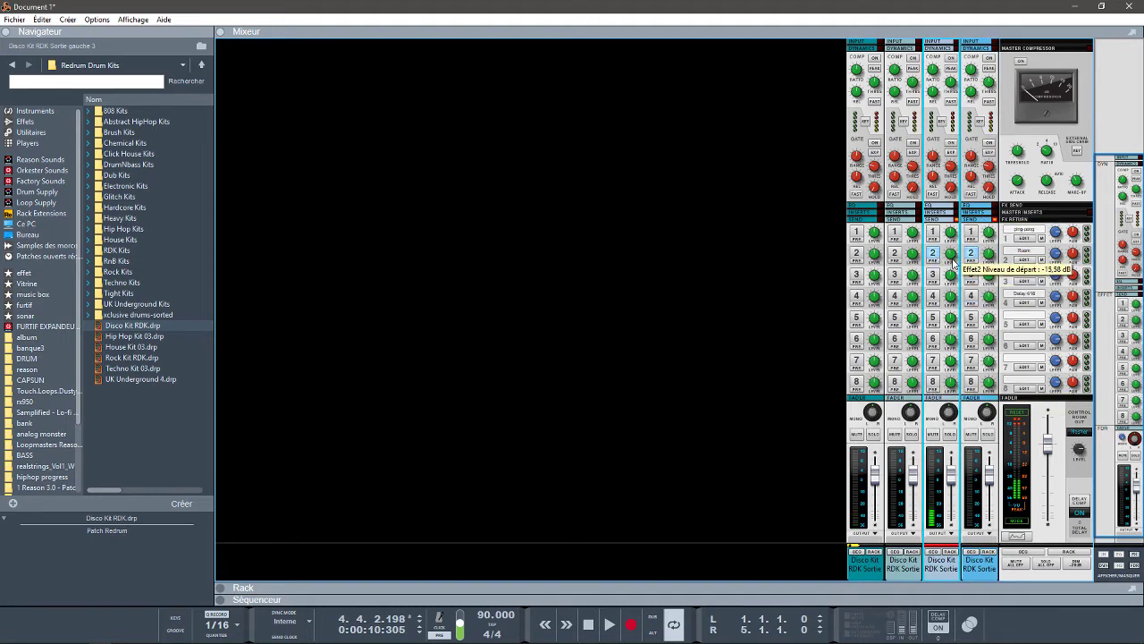
pyautogui.moveTo(953, 264); pyautogui.dragTo(953, 266)
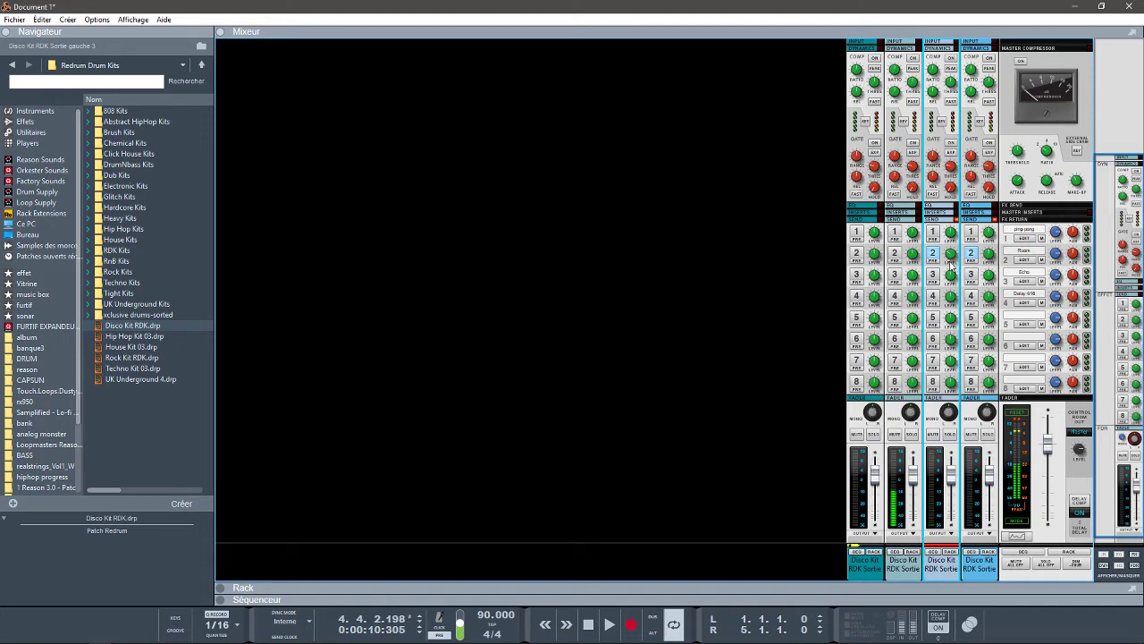
pyautogui.click(897, 256)
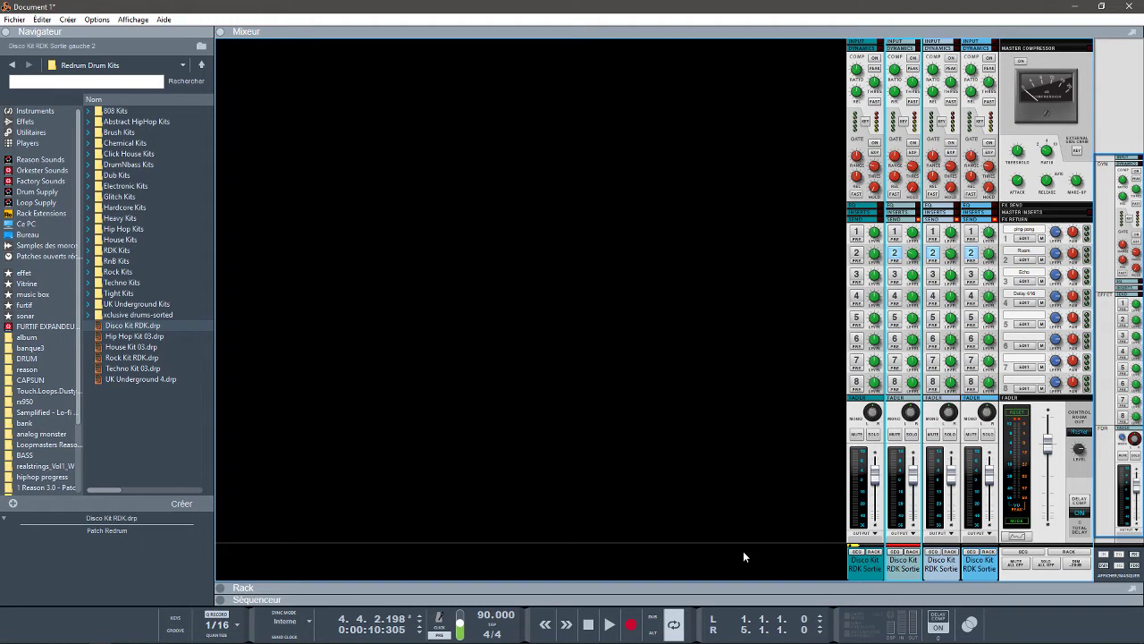
# Step: Show only the rack again and open the insert FX section of the first Disco Kit RDK mix channel
pyautogui.click(222, 587)
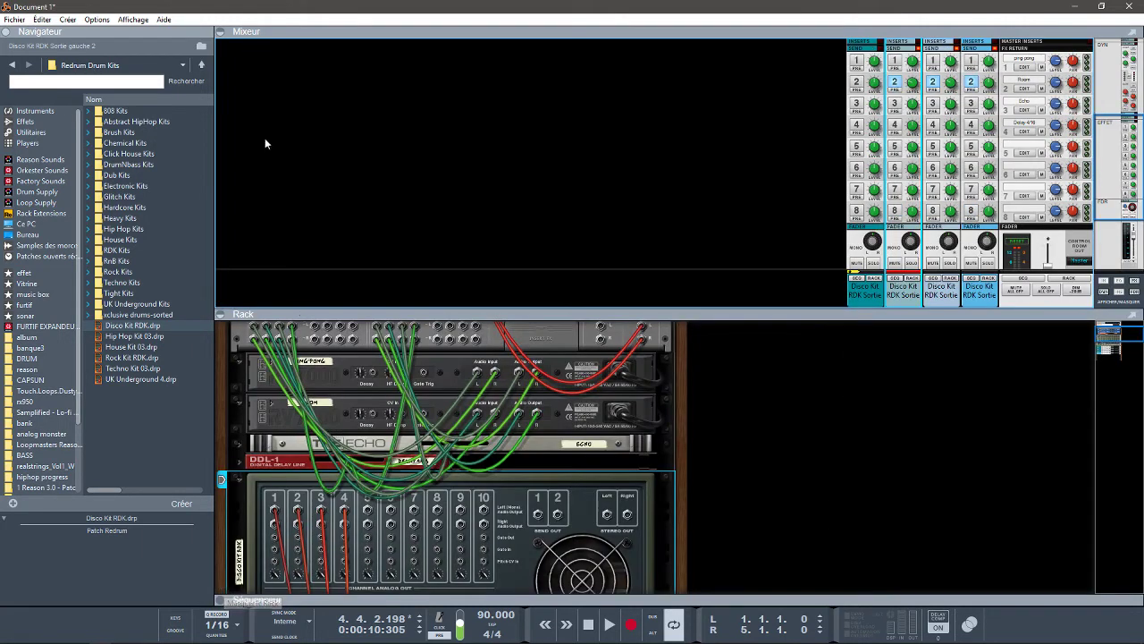
pyautogui.click(222, 33)
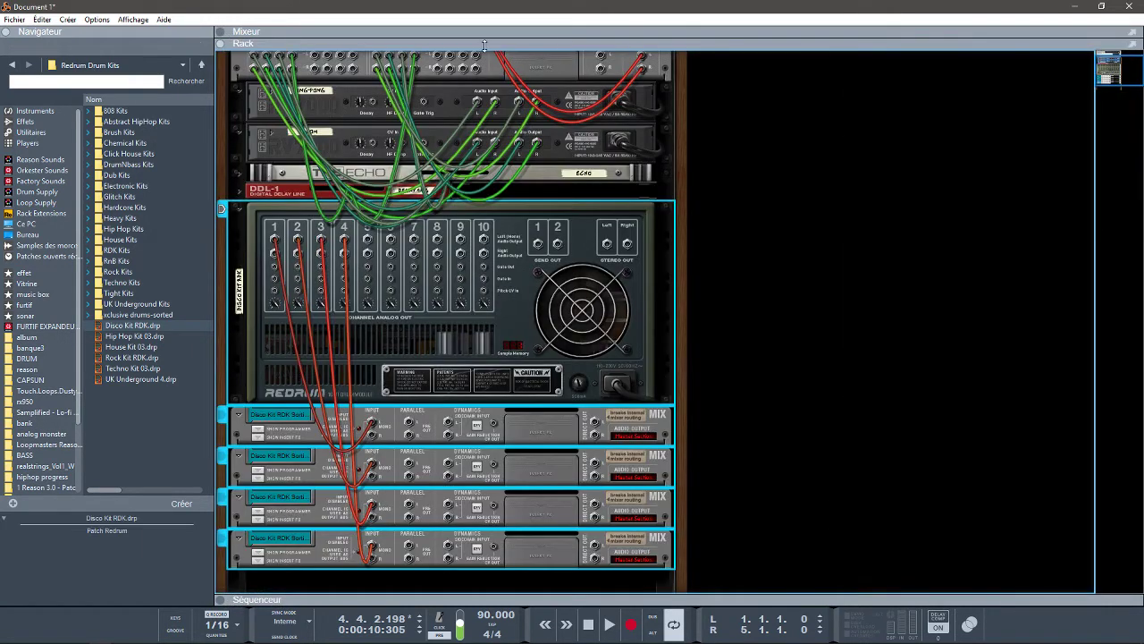
pyautogui.click(257, 436)
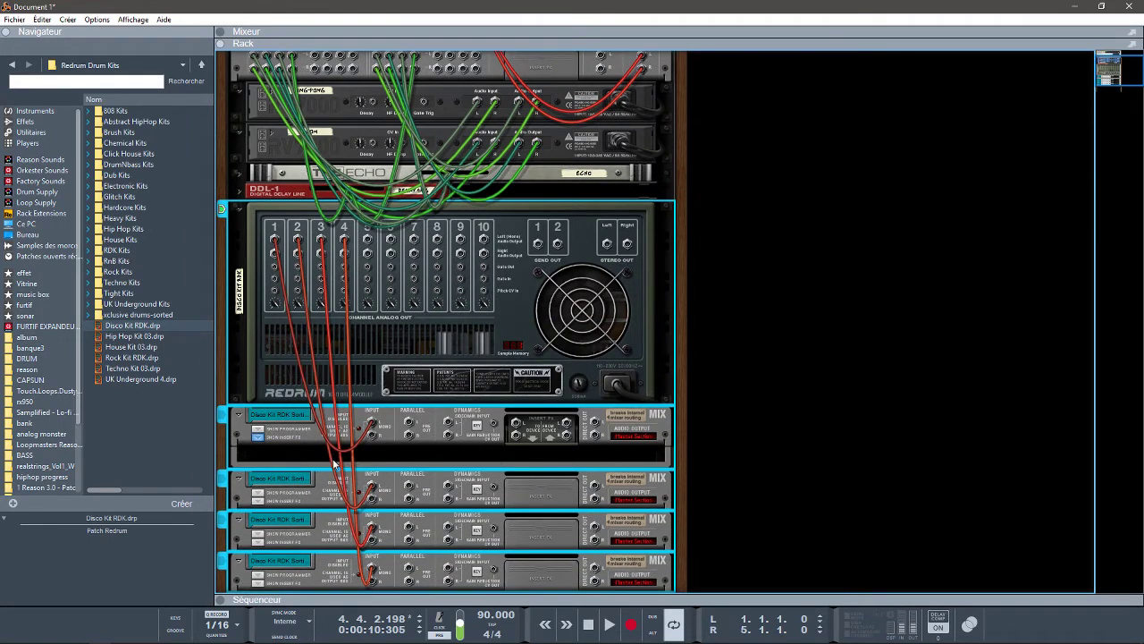
pyautogui.rightClick(275, 445)
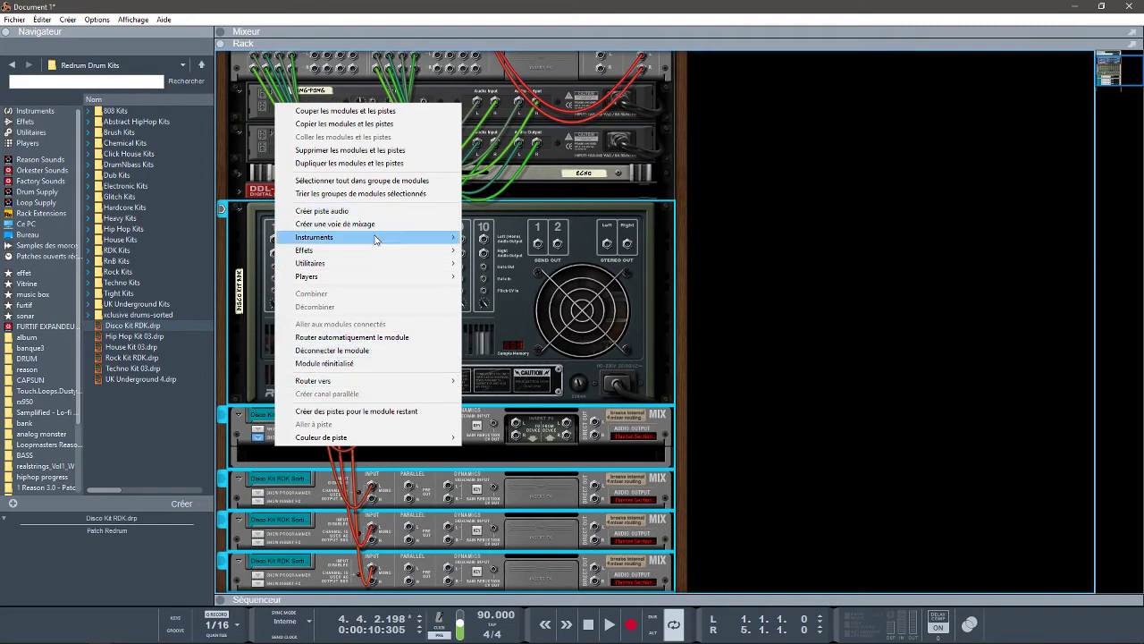
pyautogui.moveTo(386, 263)
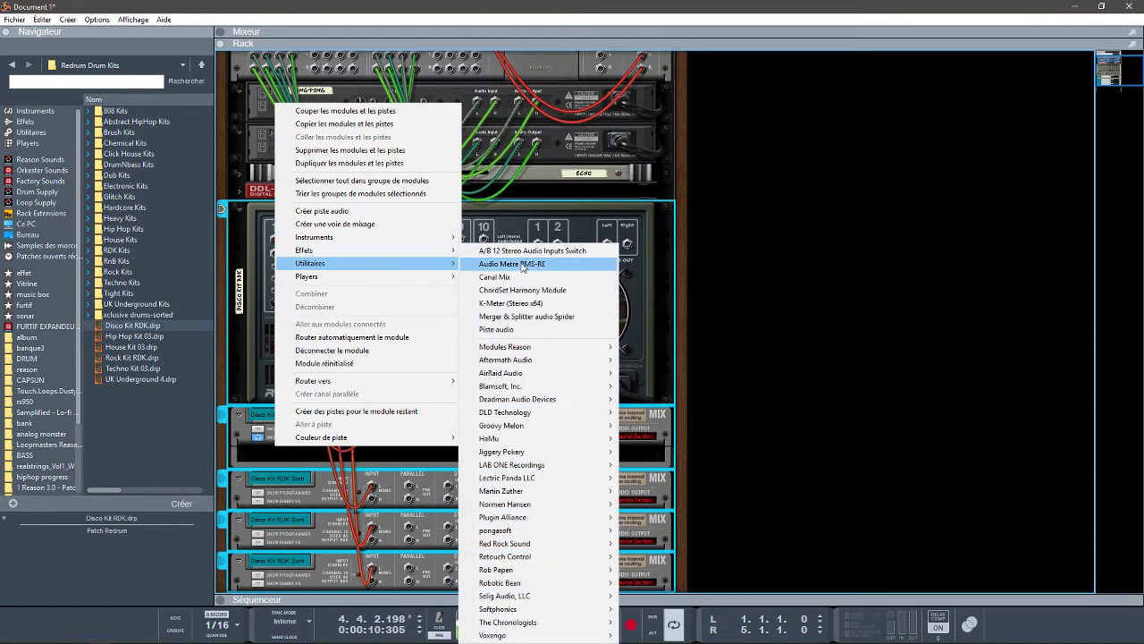
pyautogui.click(532, 318)
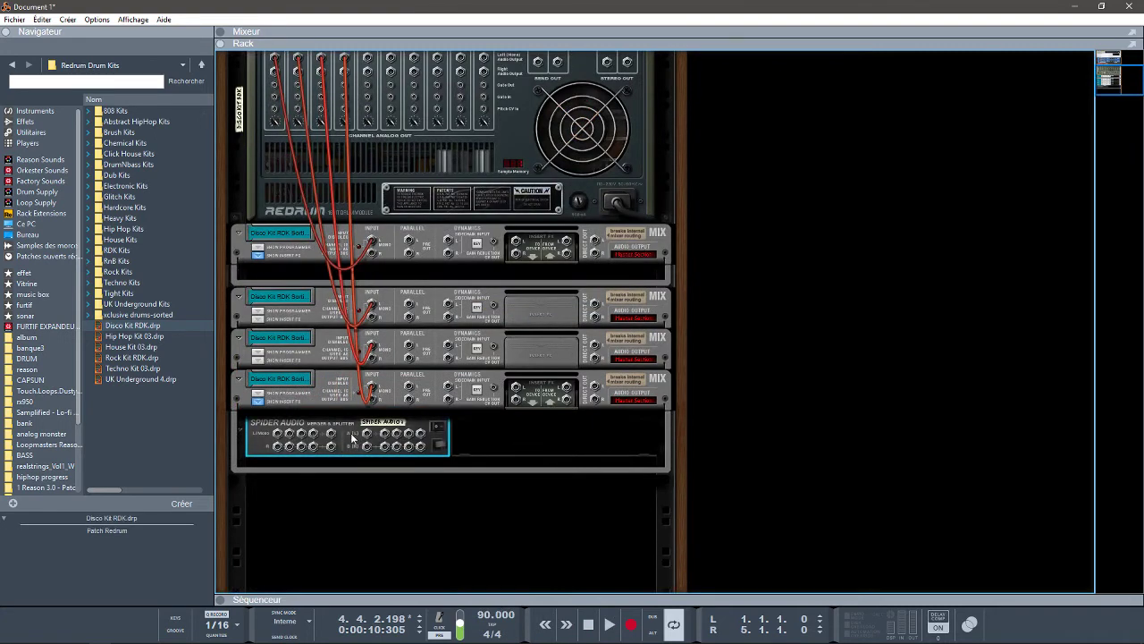
pyautogui.press('Delete')
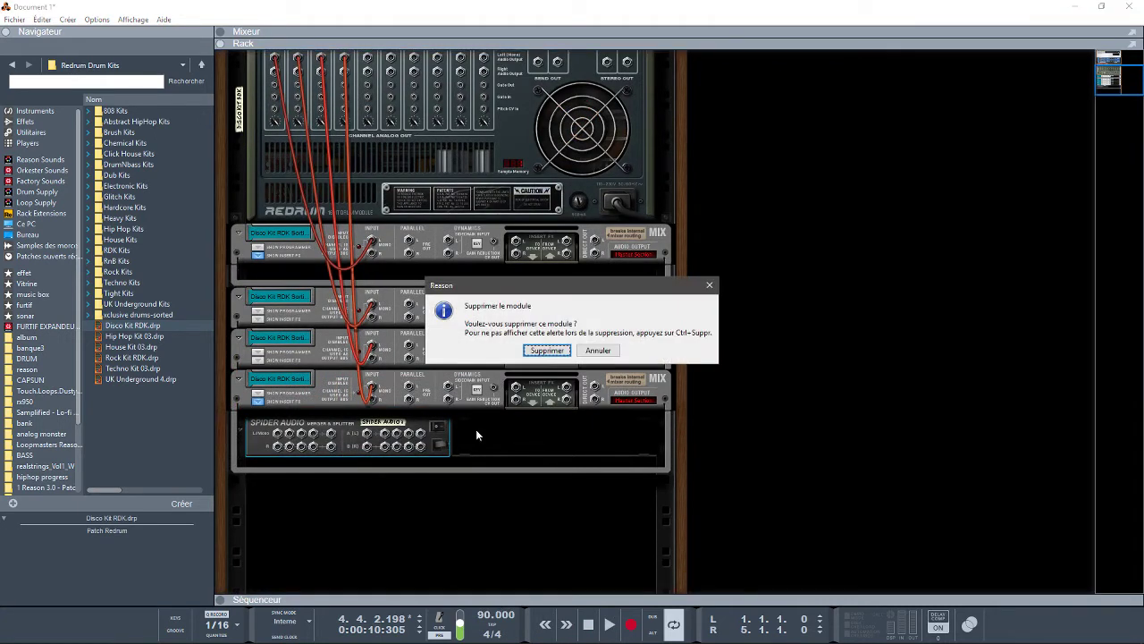
pyautogui.click(547, 350)
# Step: Add a Merger & Splitter audio Spider inside the insert FX section of the first Disco Kit RDK mix channel
pyautogui.click(264, 317)
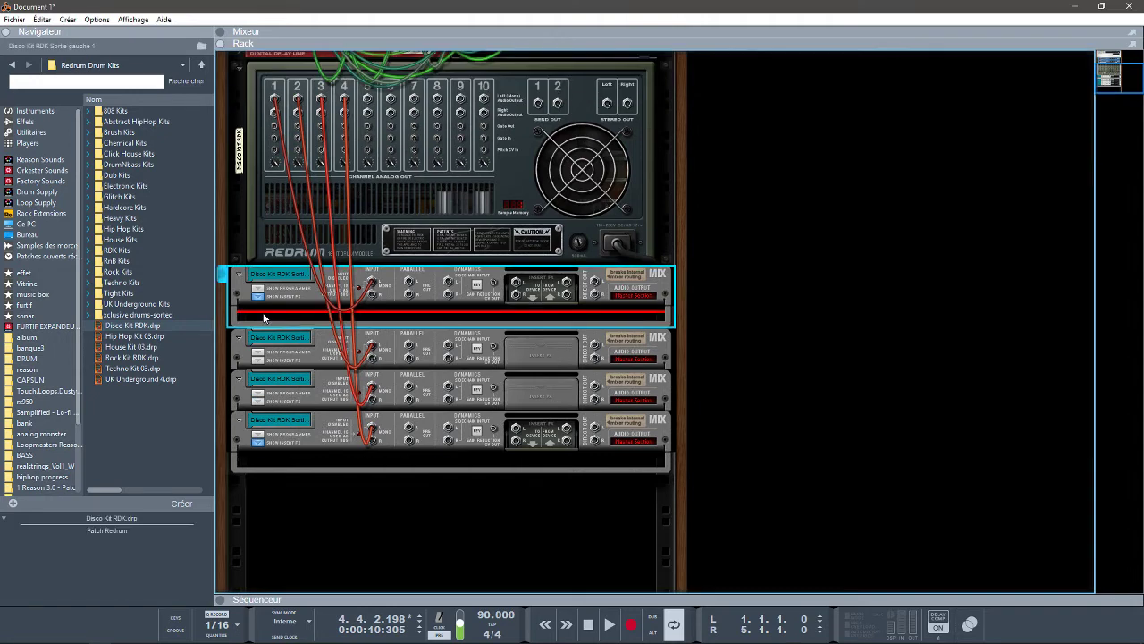
pyautogui.rightClick(264, 317)
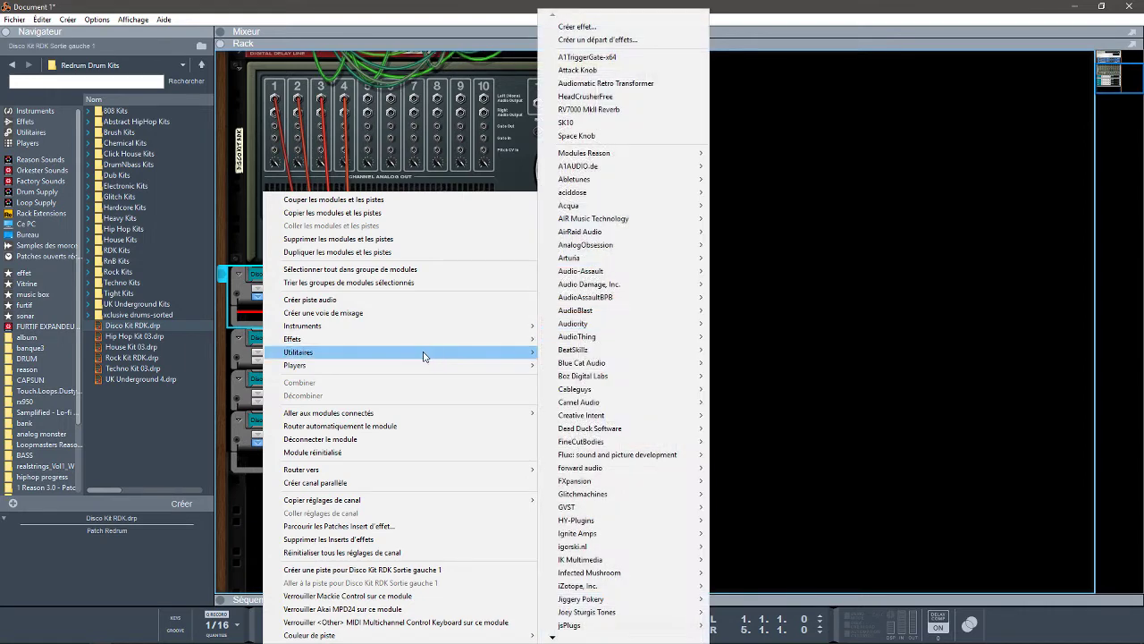
pyautogui.moveTo(451, 356)
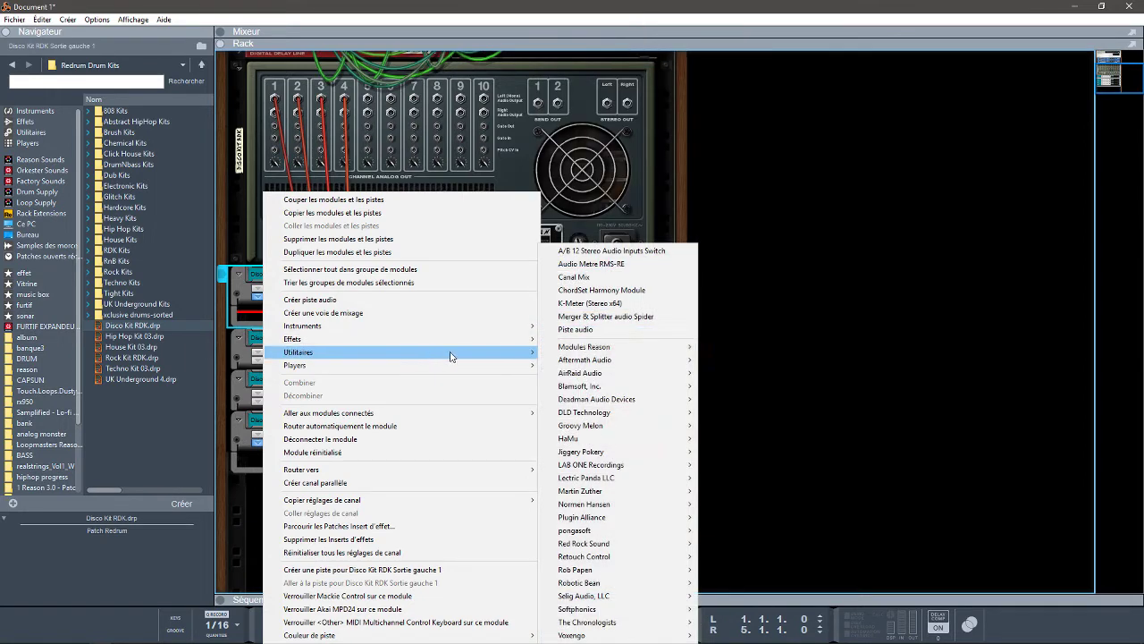
pyautogui.click(631, 317)
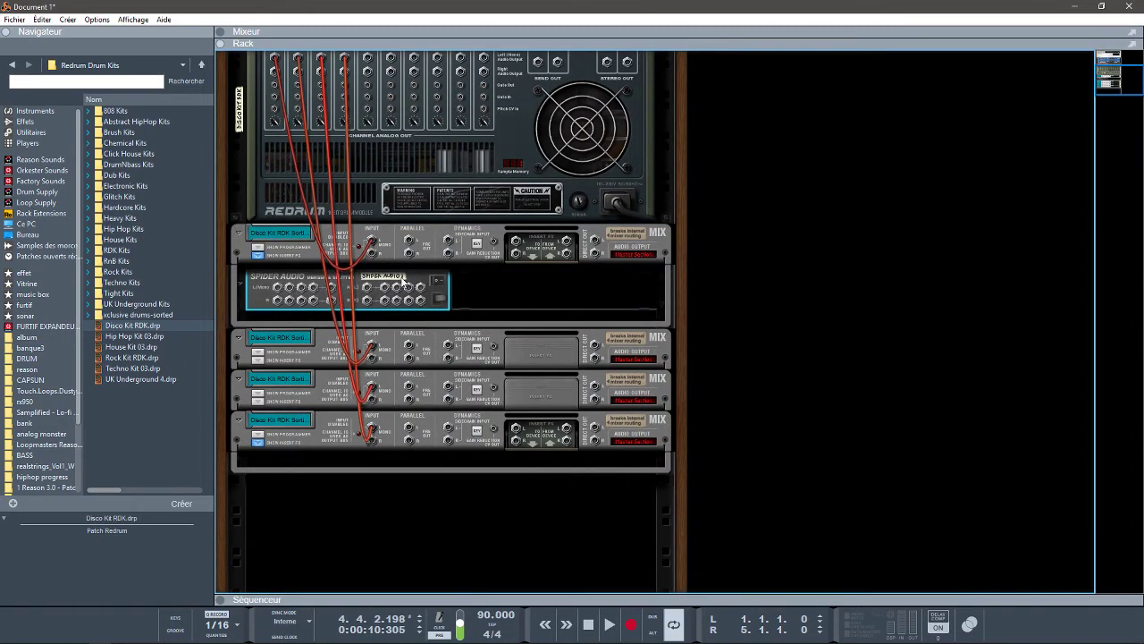
pyautogui.moveTo(374, 244); pyautogui.dragTo(364, 289)
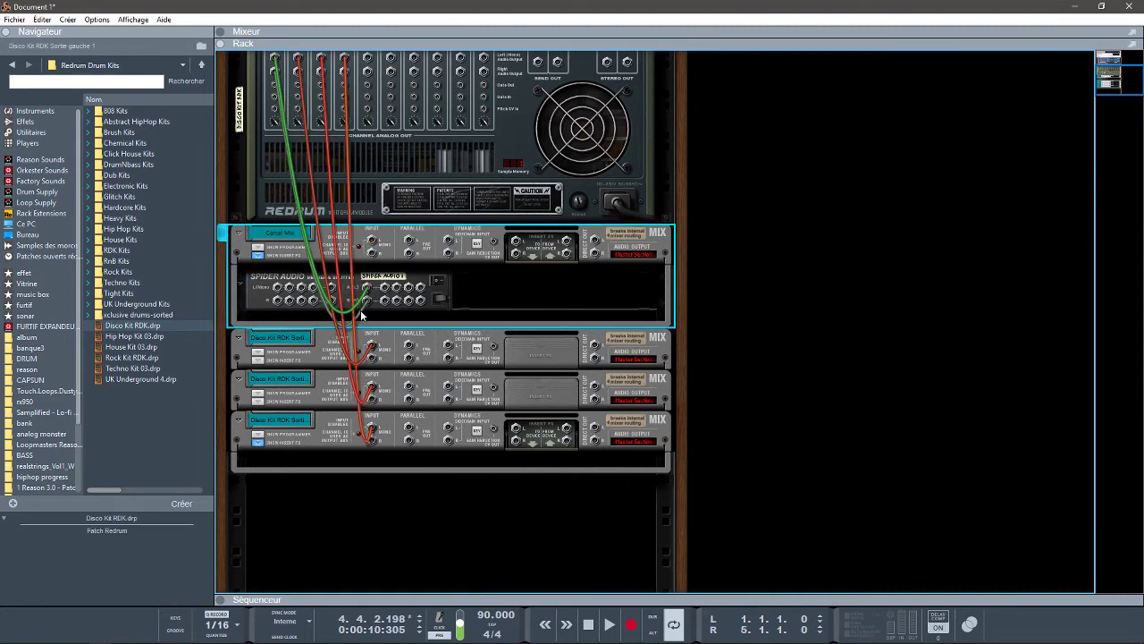
pyautogui.click(366, 308)
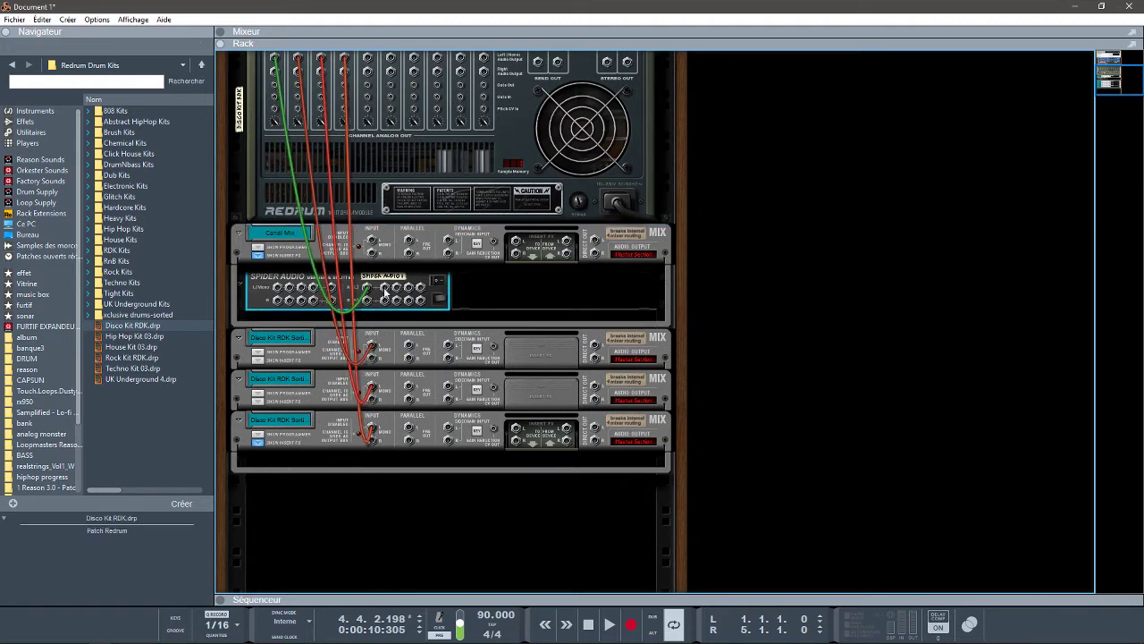
pyautogui.moveTo(385, 292); pyautogui.dragTo(372, 243)
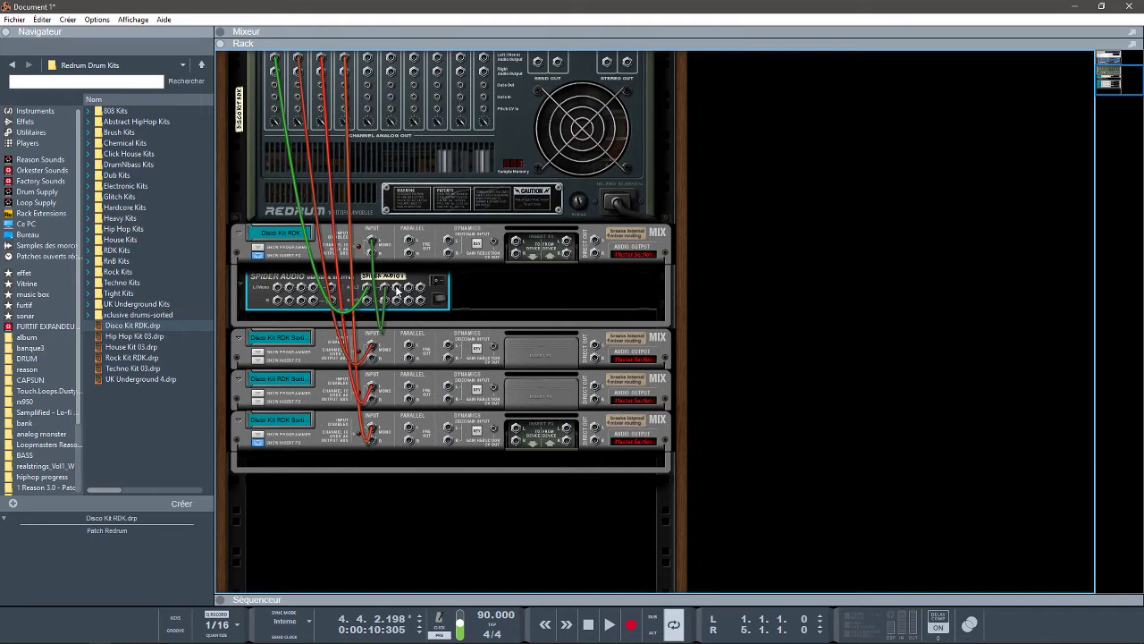
pyautogui.moveTo(396, 288); pyautogui.dragTo(395, 287)
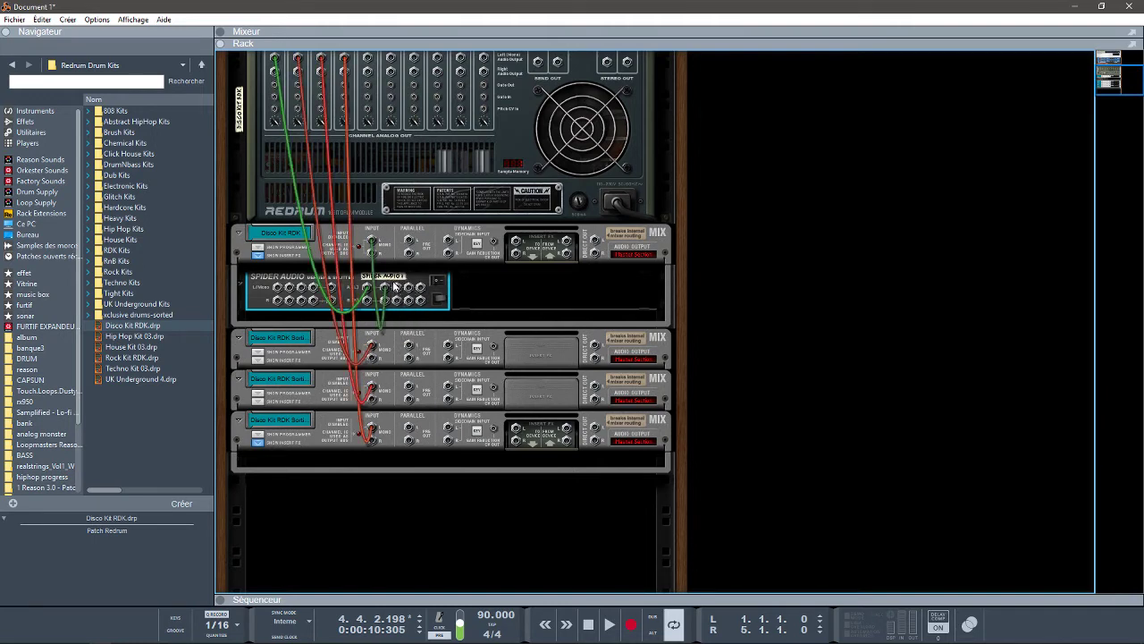
# Step: Add a Europa synthesizer from the instruments to the rack beneath the last mix channel and fold it
pyautogui.click(27, 111)
pyautogui.click(160, 302)
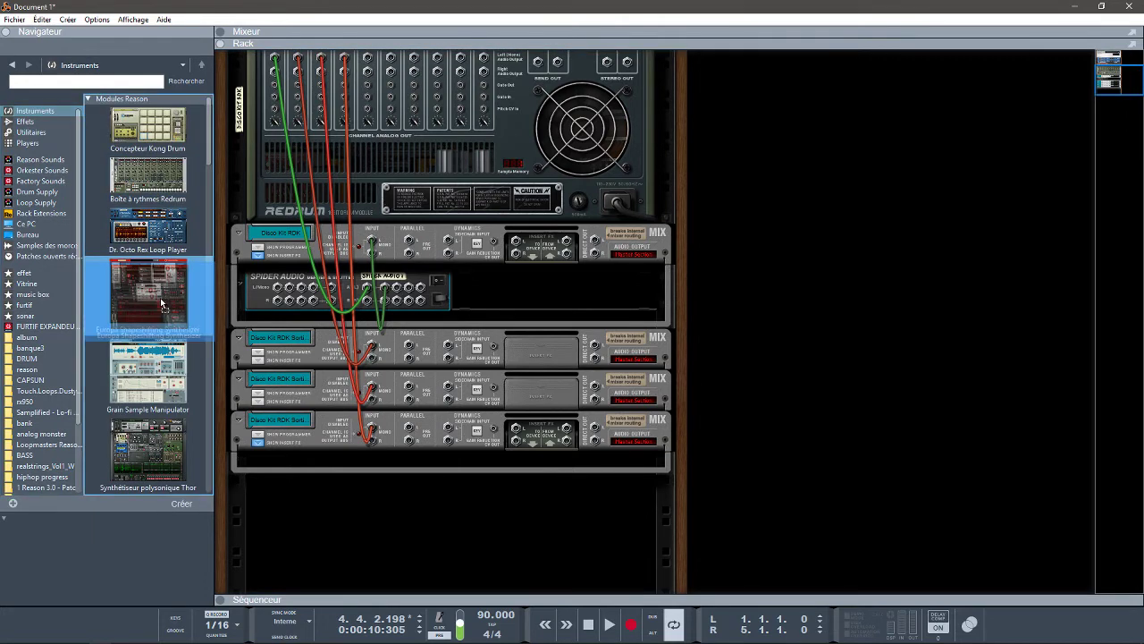
pyautogui.moveTo(161, 302); pyautogui.dragTo(365, 548)
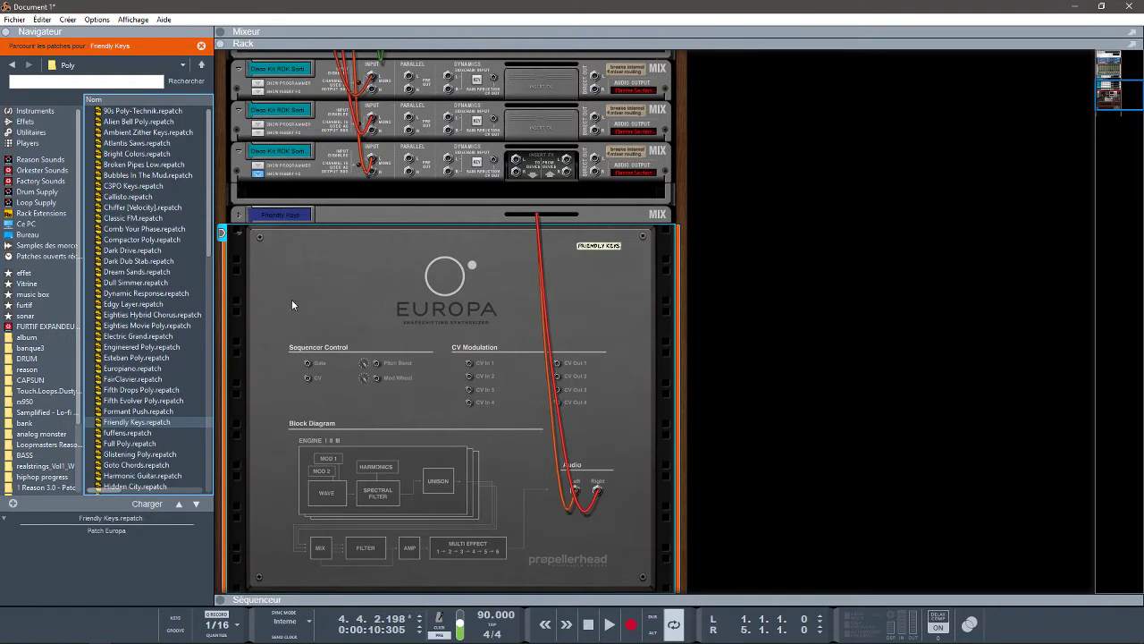
pyautogui.click(239, 233)
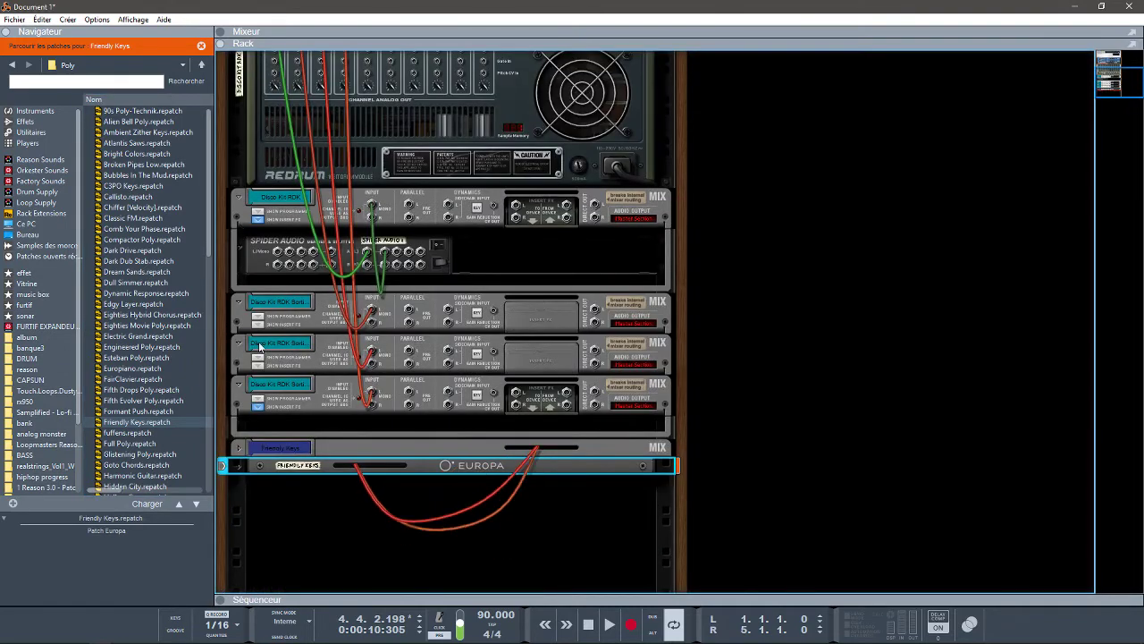
# Step: Expand the Friendly Keys mix channel and connect the Spider's second left split output to its left dynamics sidechain input
pyautogui.click(238, 448)
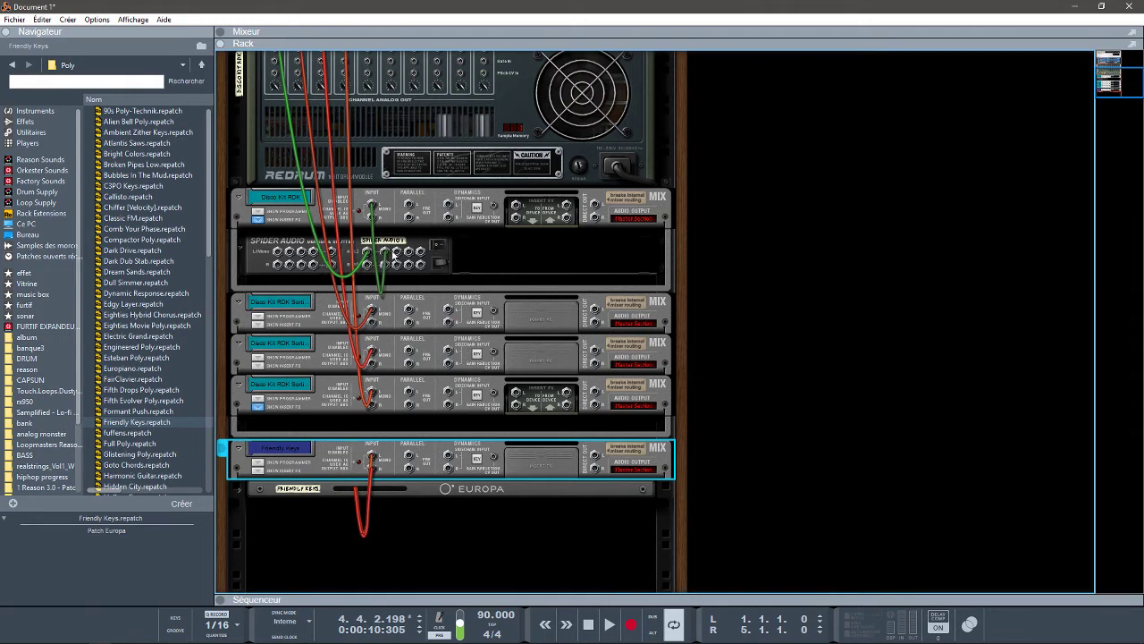
pyautogui.moveTo(400, 257); pyautogui.dragTo(448, 459)
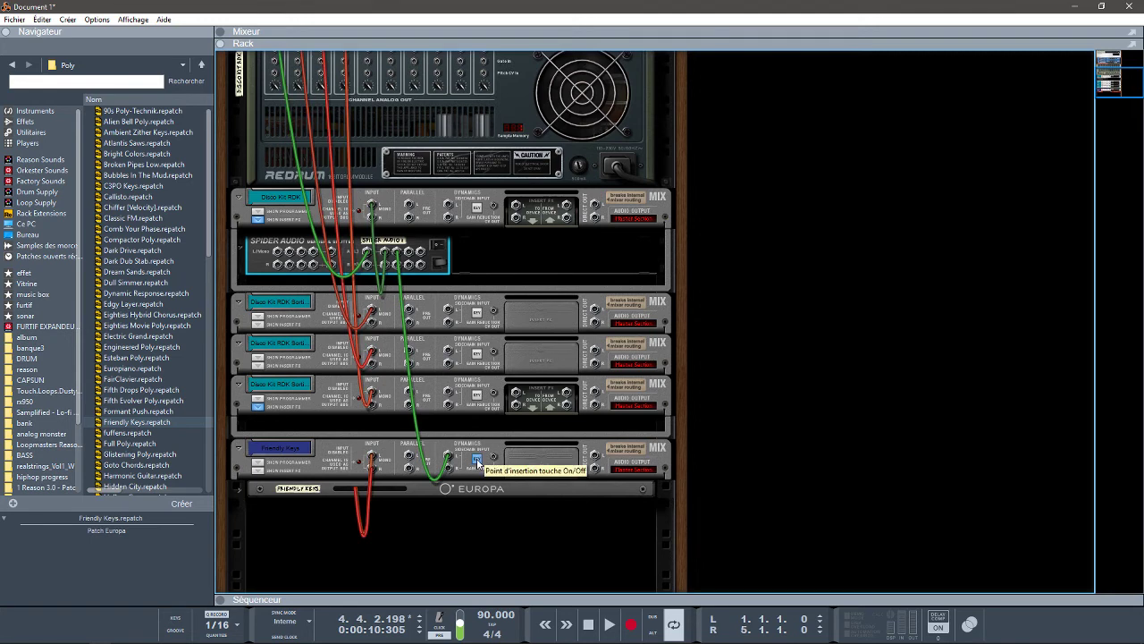
# Step: Switch on the compressor of the Friendly Keys channel in the main mixer
pyautogui.press('Tab')
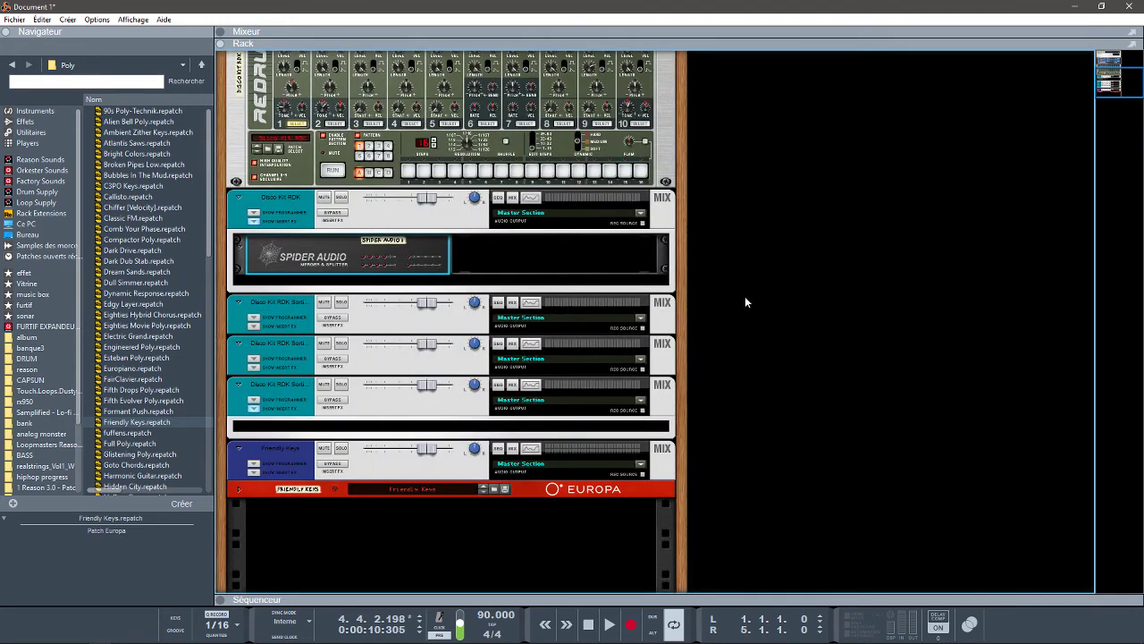
pyautogui.press('F5')
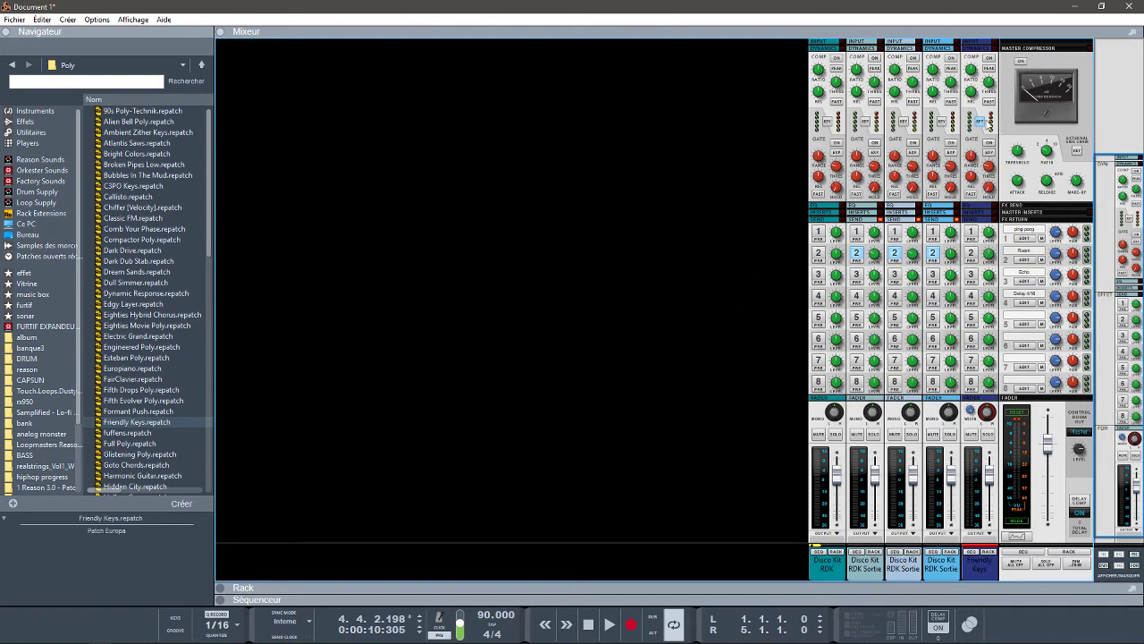
pyautogui.click(990, 58)
# Step: Delete the Redrum with its entire device group, and the Friendly Keys mix channel together with its Europa
pyautogui.click(220, 587)
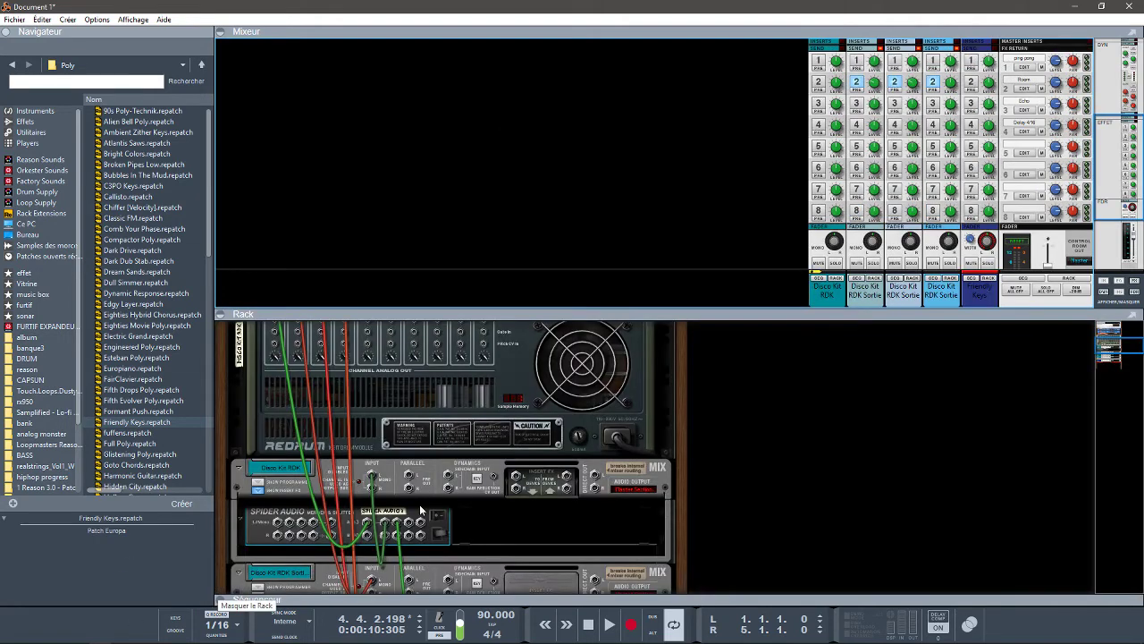
pyautogui.moveTo(1117, 349); pyautogui.dragTo(1120, 326)
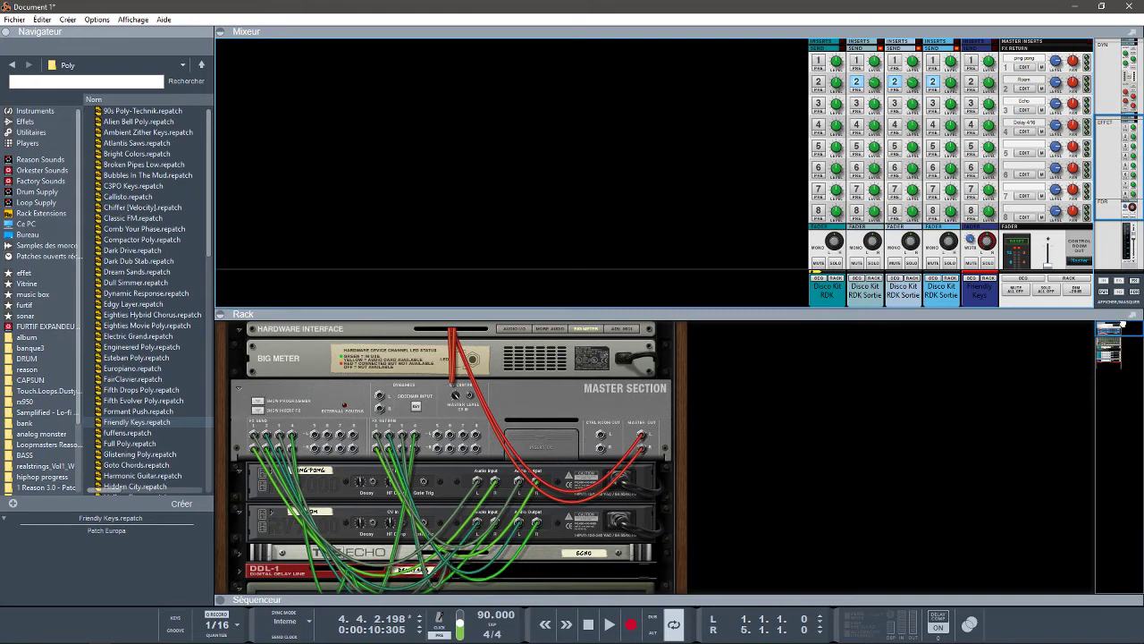
pyautogui.moveTo(1123, 326)
pyautogui.mouseDown()
pyautogui.moveTo(1124, 341)
pyautogui.moveTo(1125, 326)
pyautogui.mouseUp()
pyautogui.click(228, 36)
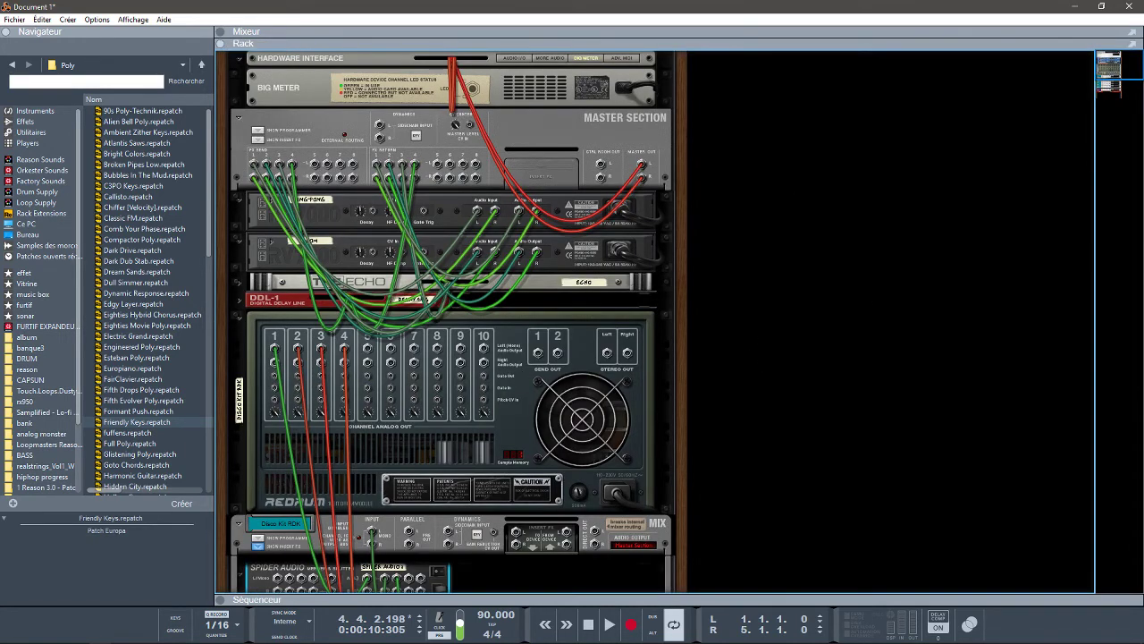
pyautogui.moveTo(1108, 57); pyautogui.dragTo(1112, 83)
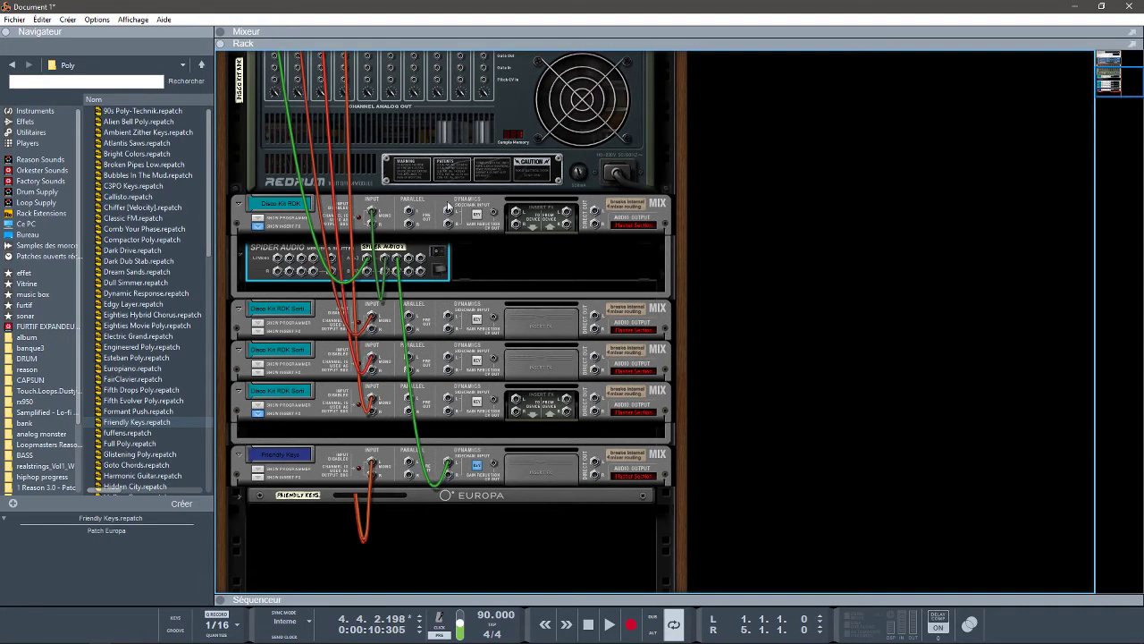
pyautogui.click(458, 138)
pyautogui.press('Delete')
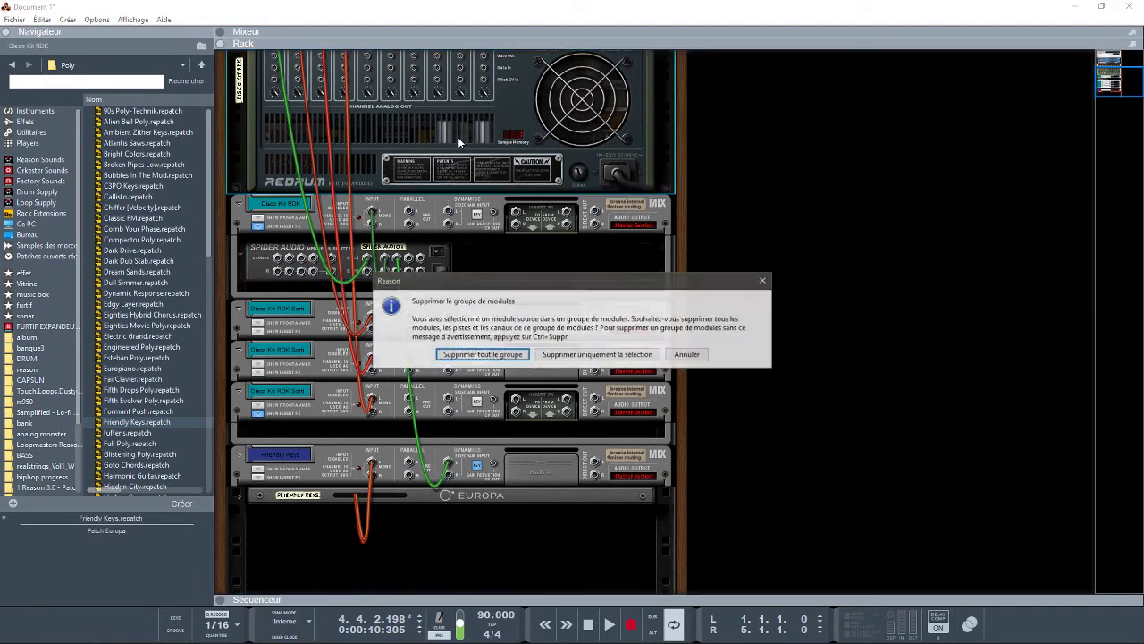
pyautogui.press('Return')
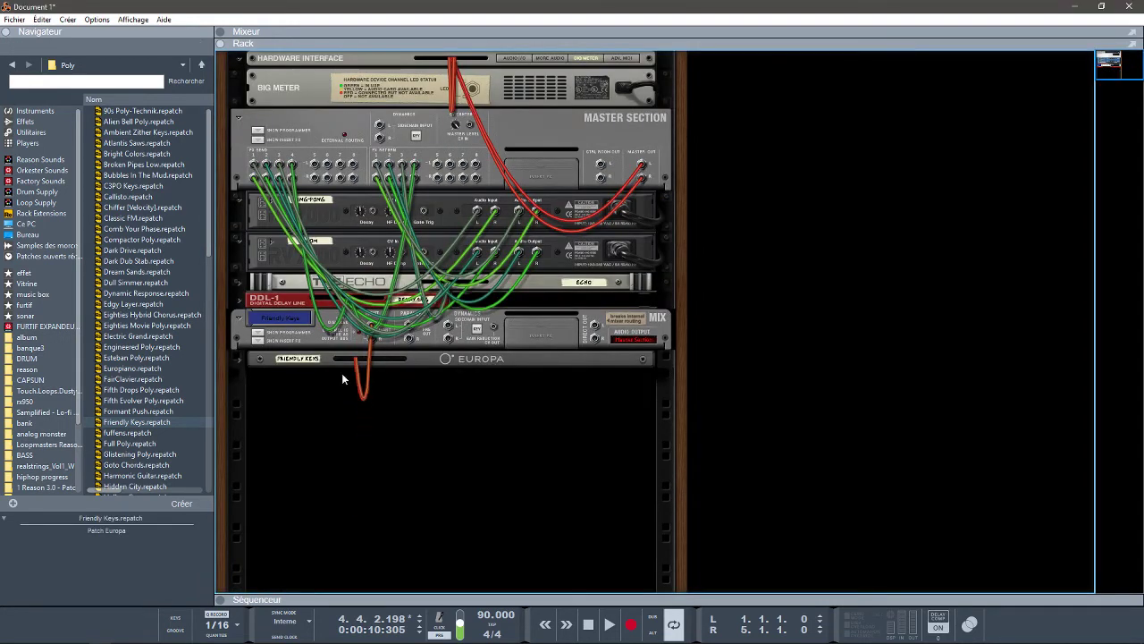
pyautogui.click(325, 333)
pyautogui.press('Delete')
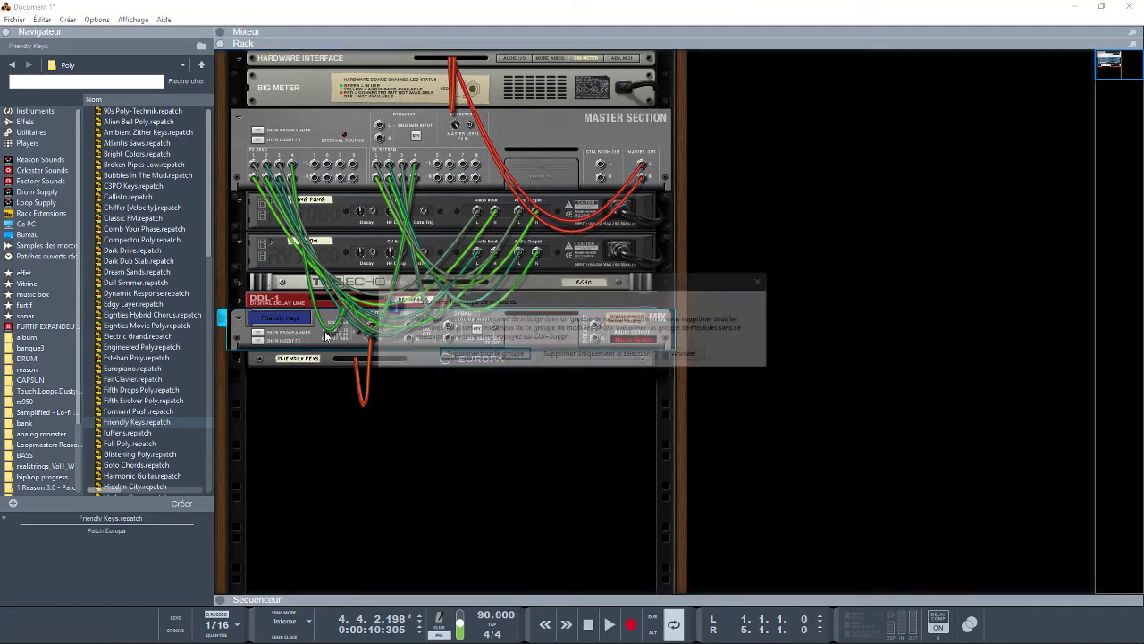
pyautogui.press('Return')
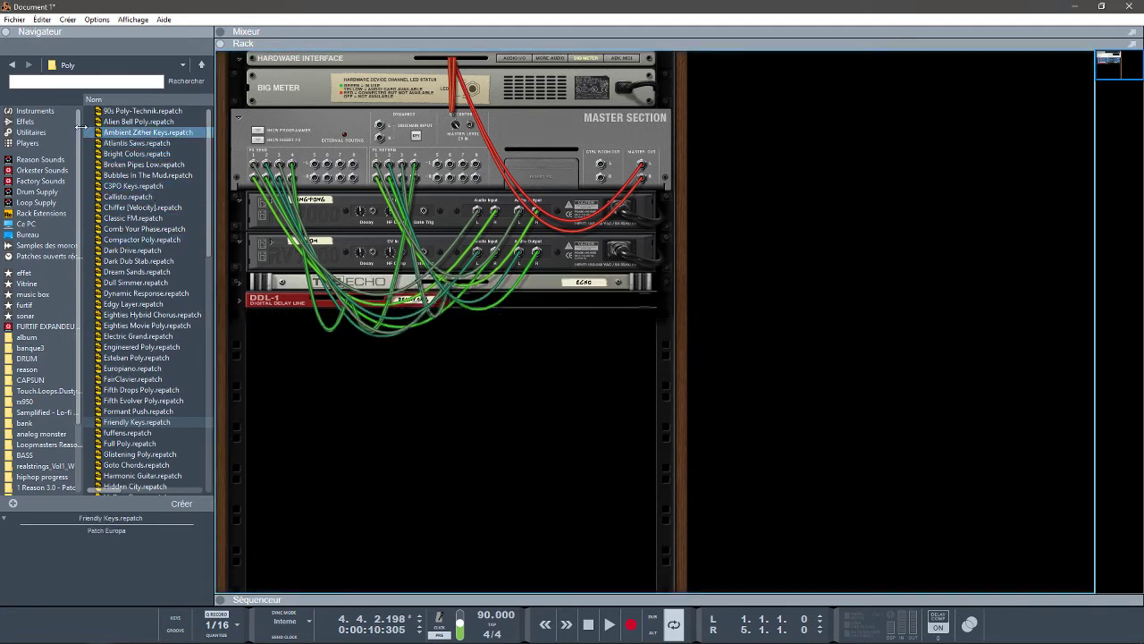
# Step: Add a Kong drum machine to the empty rack space and move its Kong Kit mix channel beneath it
pyautogui.click(32, 112)
pyautogui.moveTo(139, 132); pyautogui.dragTo(465, 391)
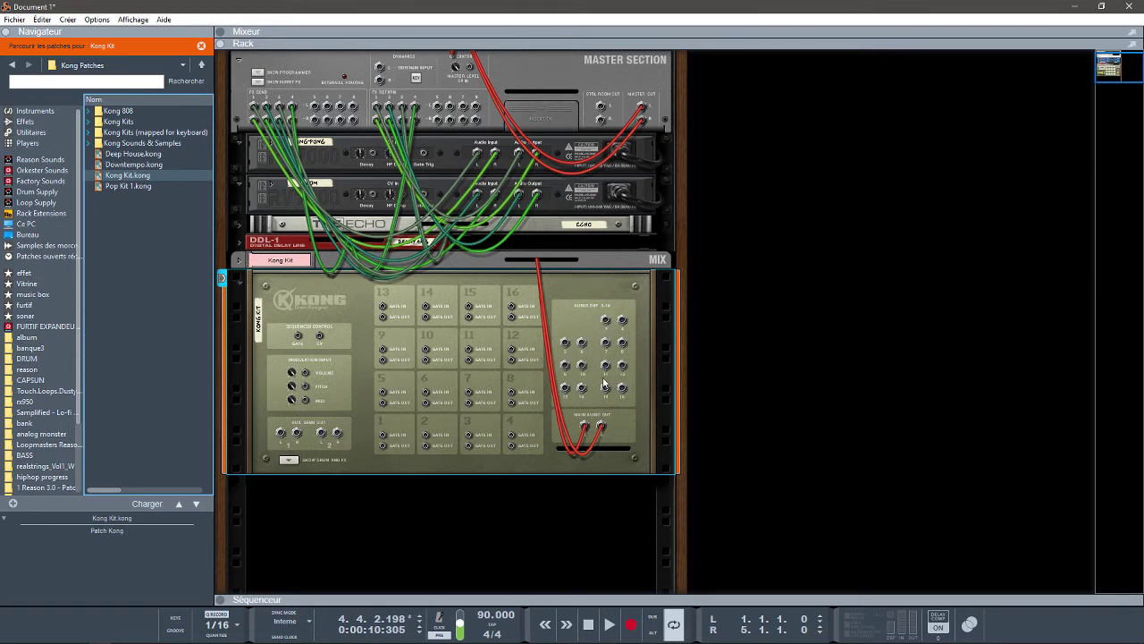
pyautogui.rightClick(362, 509)
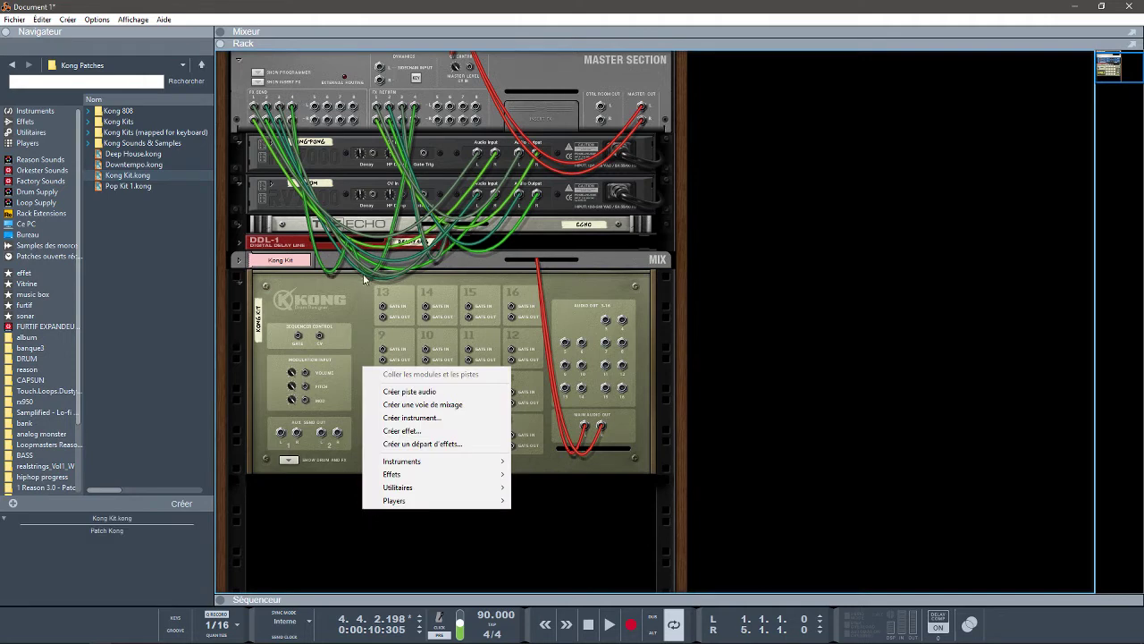
pyautogui.click(240, 262)
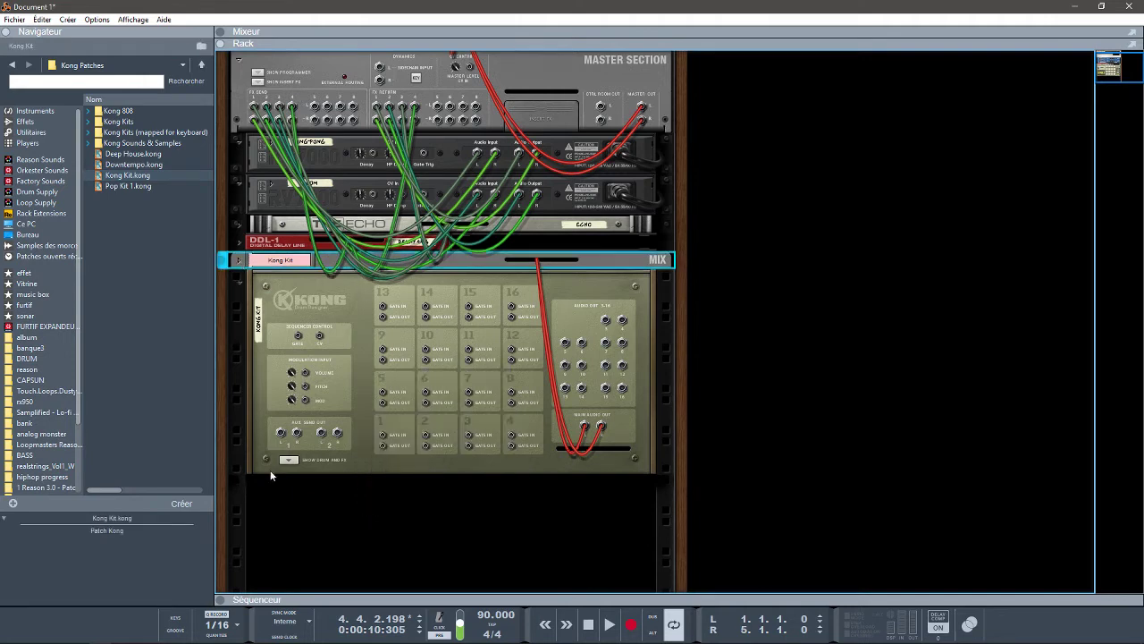
pyautogui.moveTo(430, 261); pyautogui.dragTo(452, 478)
# Step: Create three additional mix channels beneath the Kong Kit mix channel
pyautogui.rightClick(431, 548)
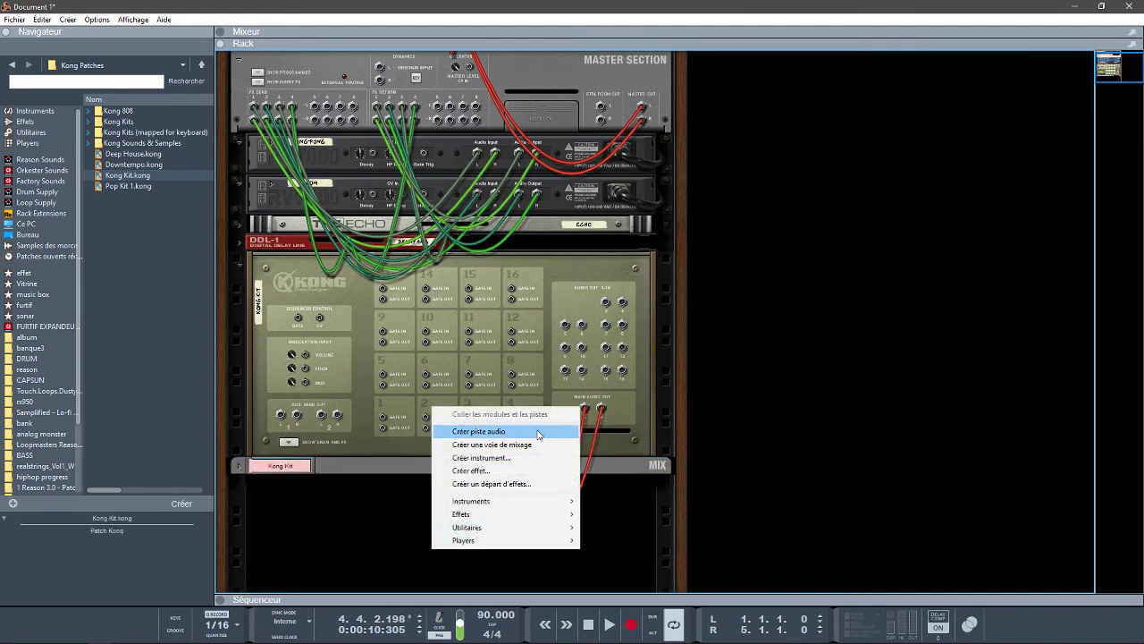
pyautogui.click(500, 442)
pyautogui.rightClick(488, 552)
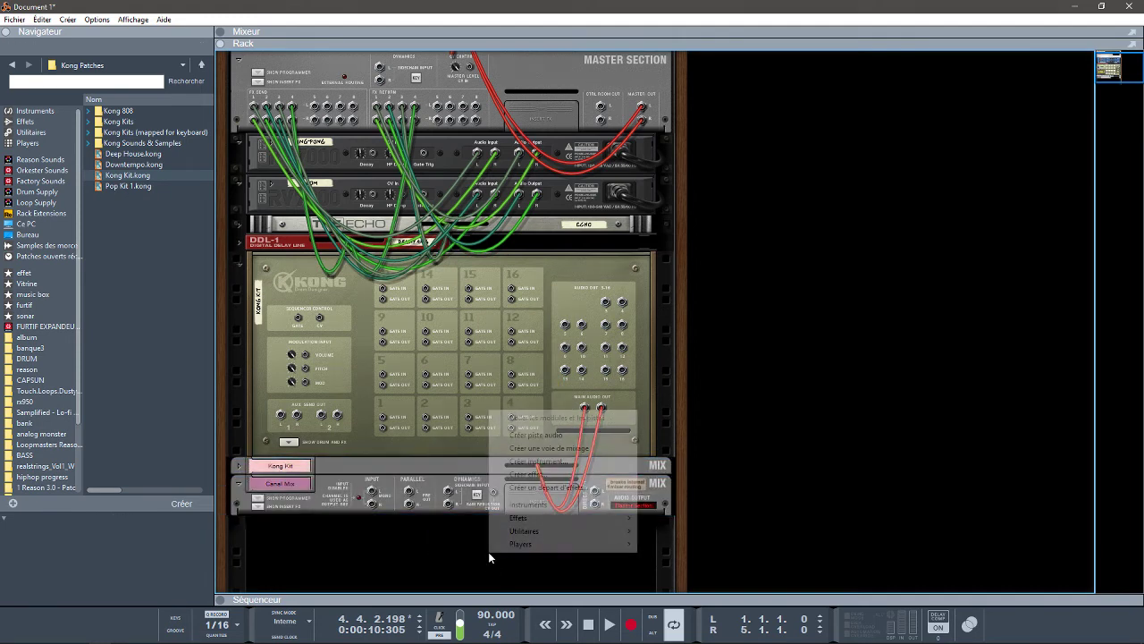
pyautogui.click(547, 449)
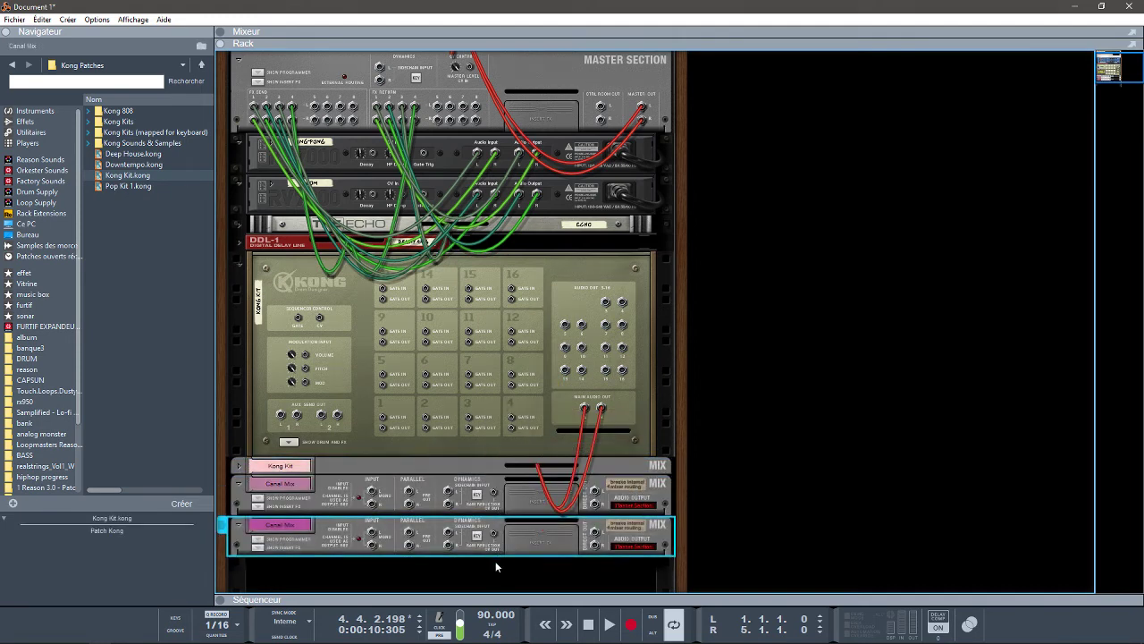
pyautogui.rightClick(494, 564)
pyautogui.click(554, 460)
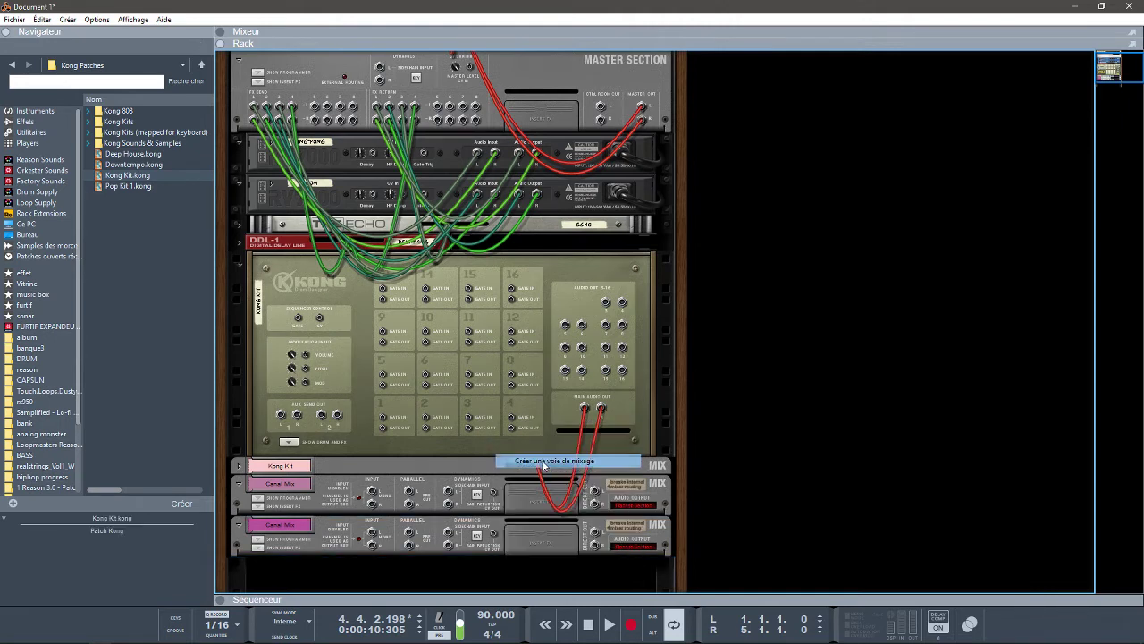
# Step: Unfold the Kong Kit channel, move Kong's right main output to the second channel's left input, and connect outputs 3 and 4 to the next two channels
pyautogui.moveTo(1123, 60); pyautogui.dragTo(1123, 68)
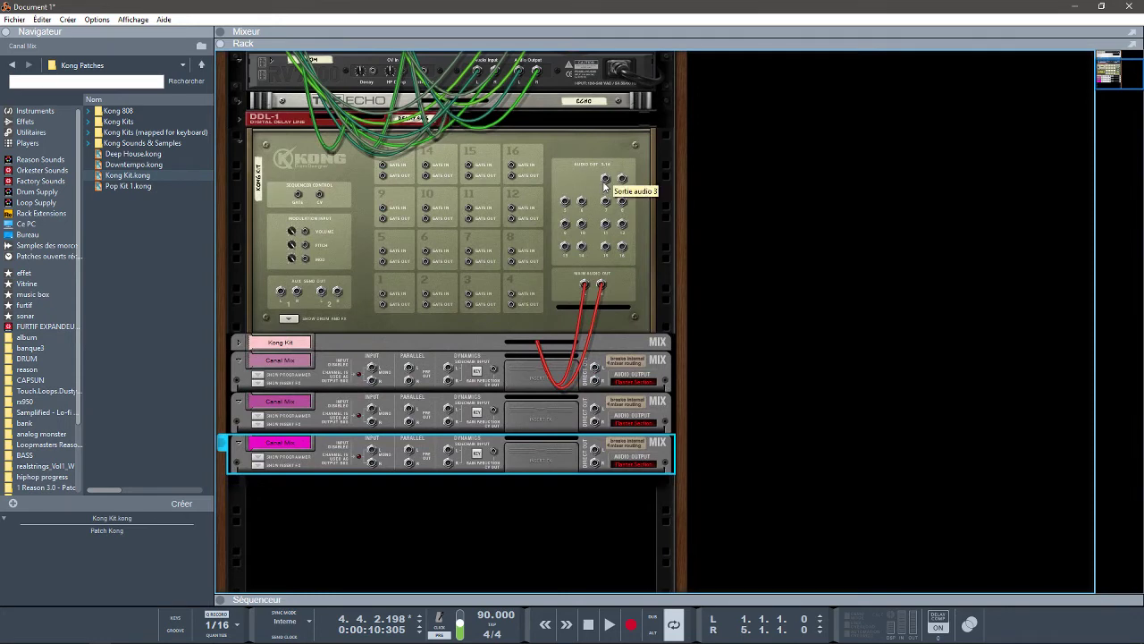
pyautogui.moveTo(605, 179); pyautogui.dragTo(714, 327)
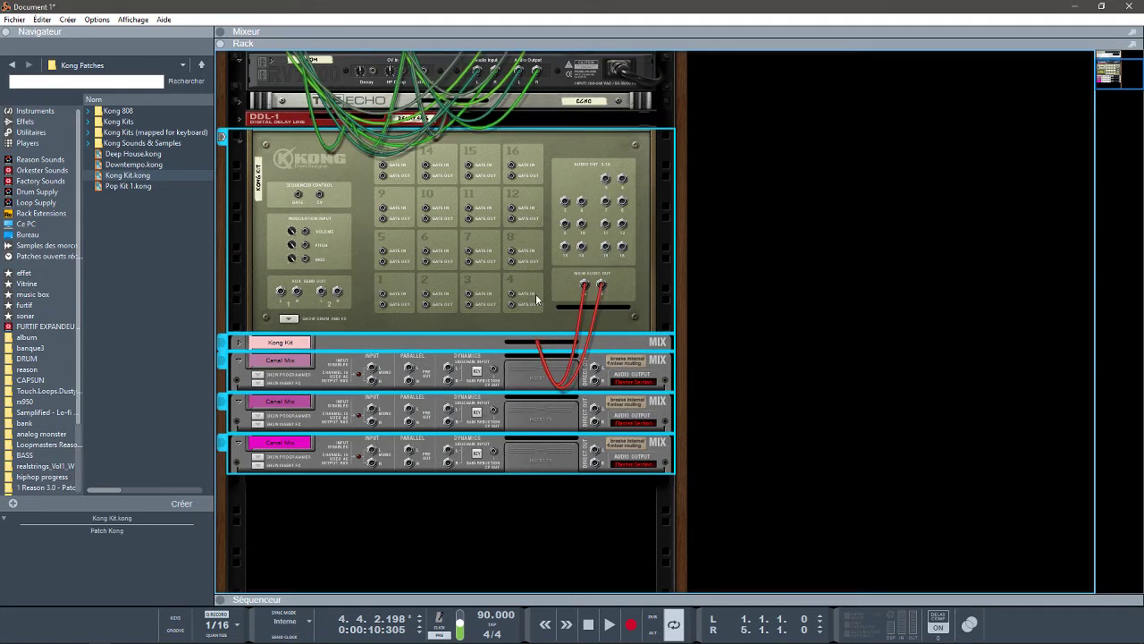
pyautogui.click(237, 343)
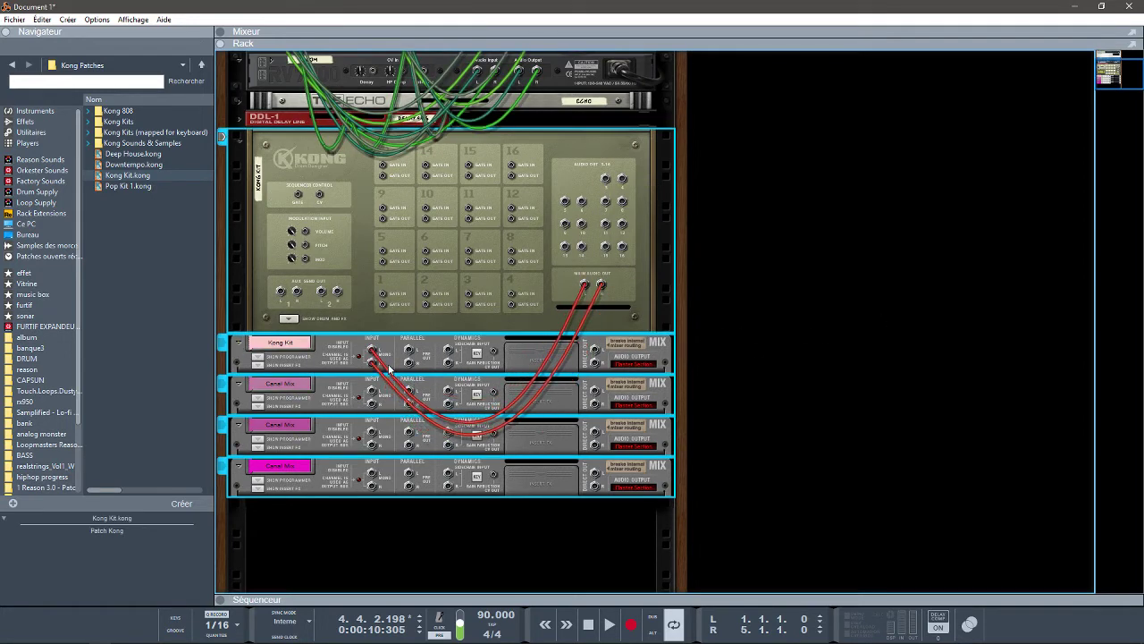
pyautogui.moveTo(372, 362); pyautogui.dragTo(372, 391)
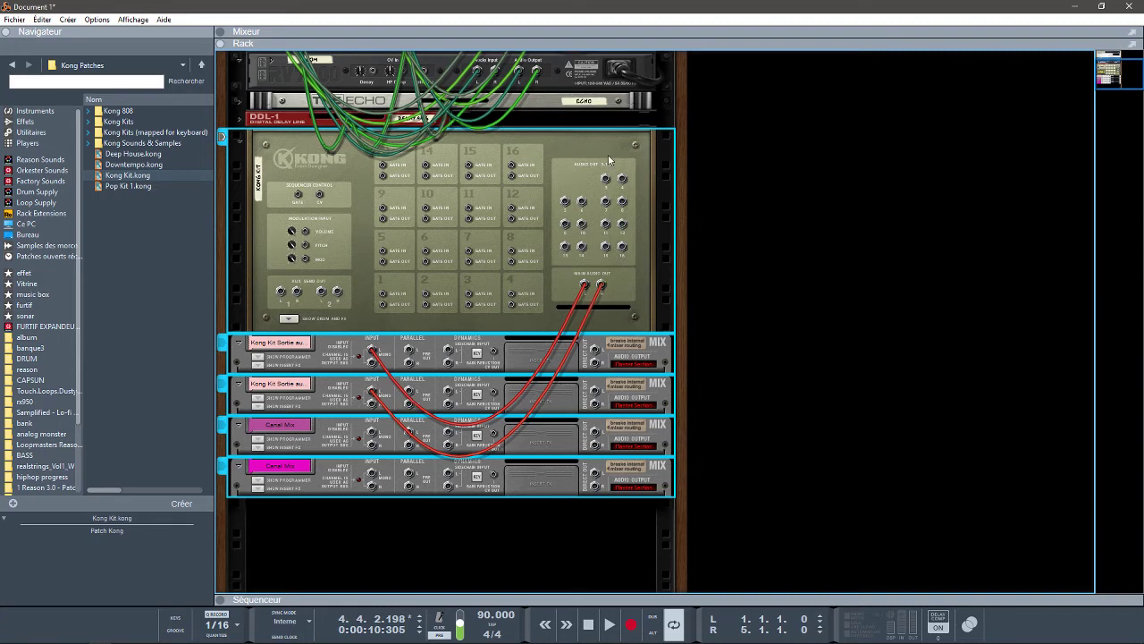
pyautogui.moveTo(606, 181); pyautogui.dragTo(373, 435)
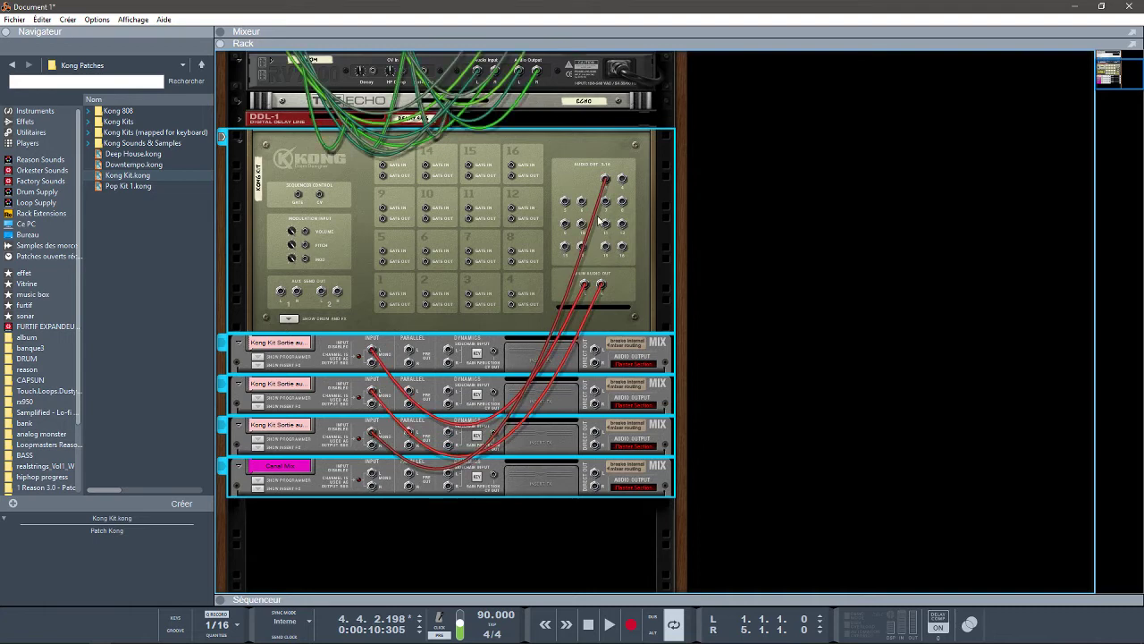
pyautogui.moveTo(624, 182); pyautogui.dragTo(373, 477)
# Step: Create two more mix channels at the end of the rack and connect Kong's audio outputs 5 and 6 to their left inputs
pyautogui.rightClick(393, 559)
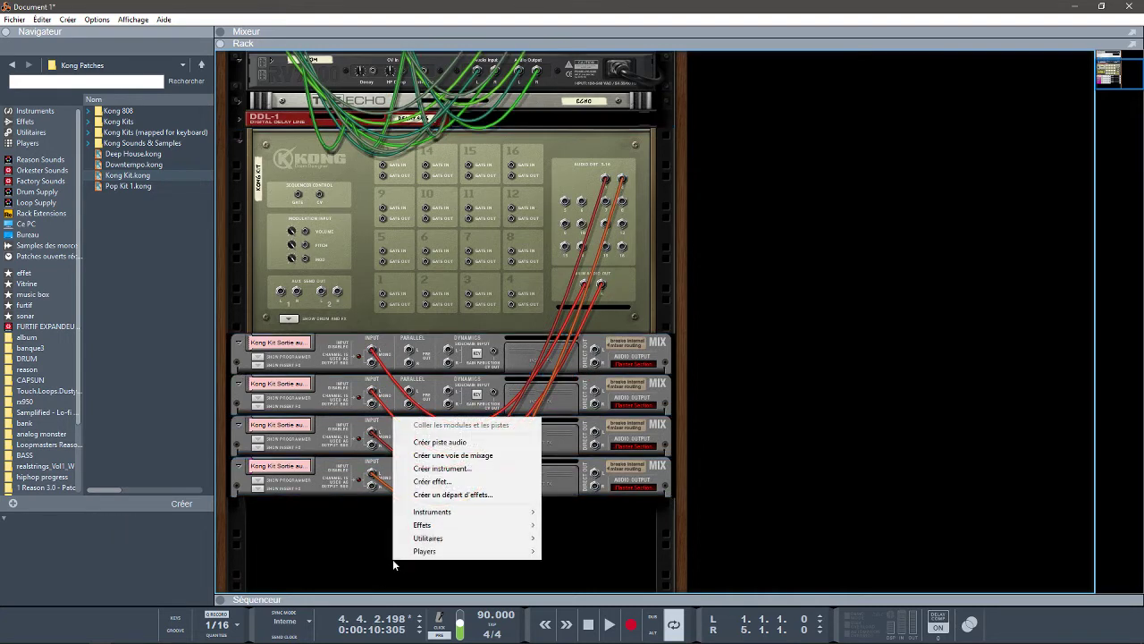
pyautogui.moveTo(456, 527)
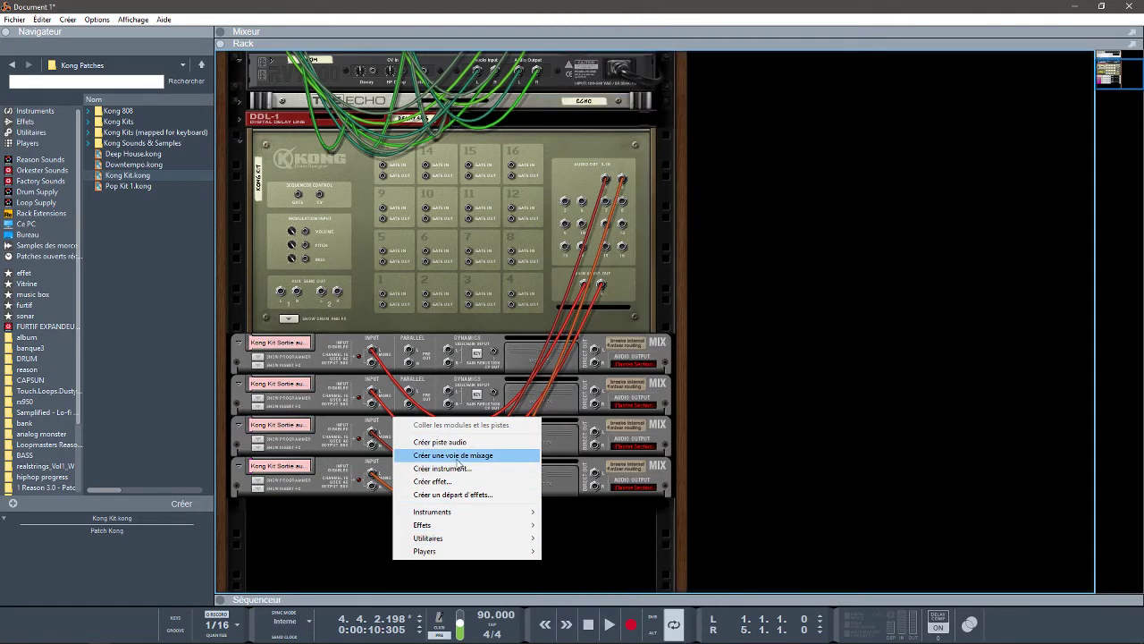
pyautogui.click(456, 456)
pyautogui.rightClick(454, 420)
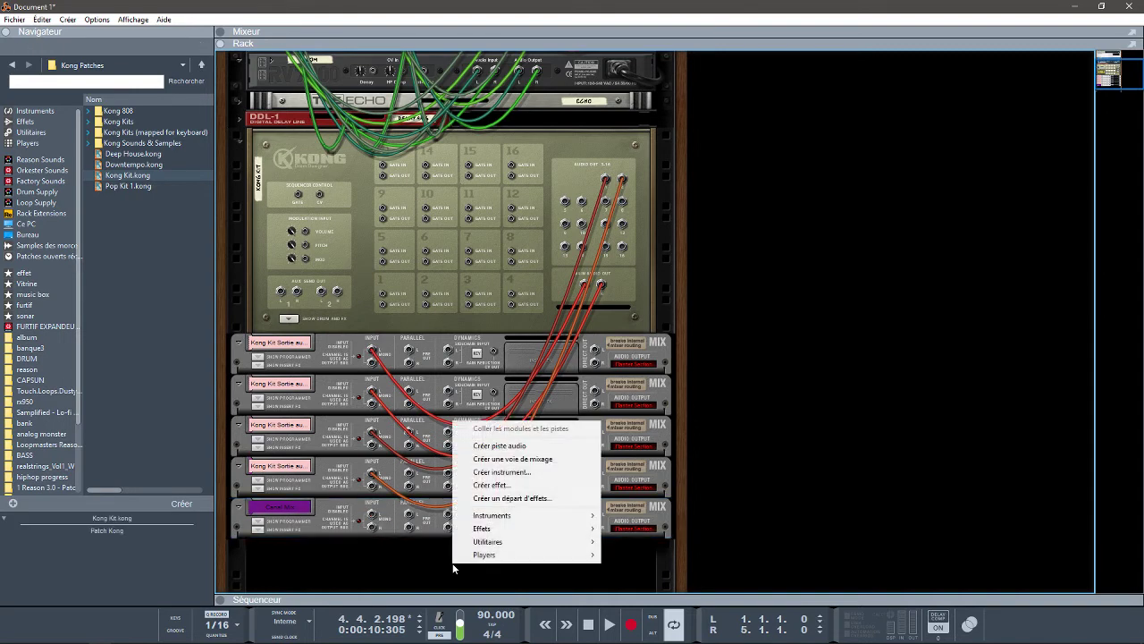
pyautogui.click(497, 458)
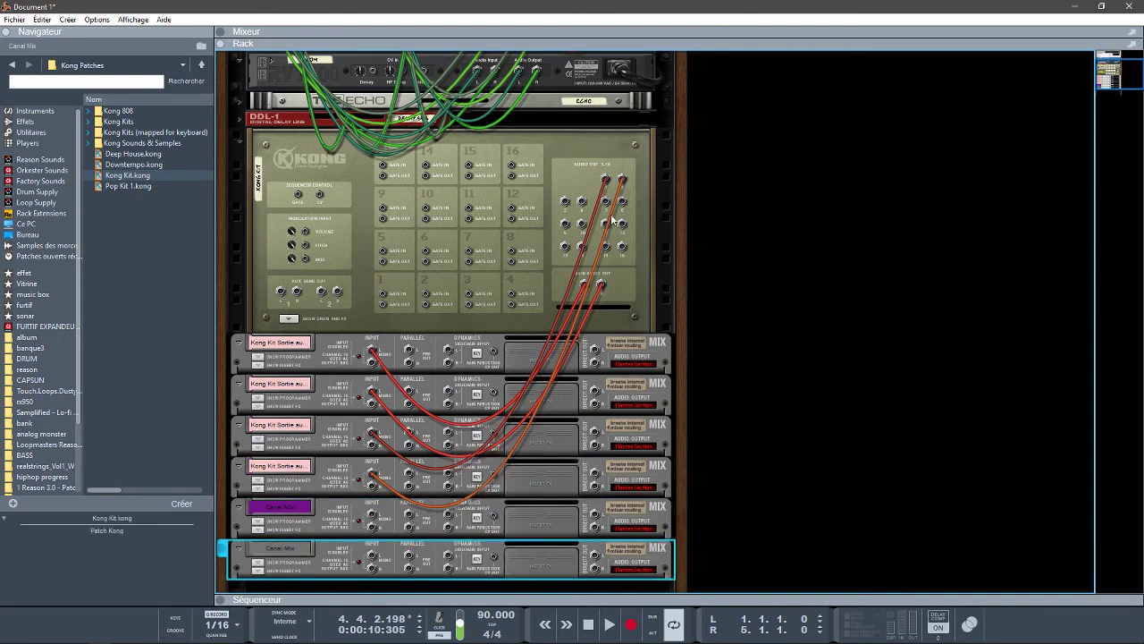
pyautogui.moveTo(564, 204); pyautogui.dragTo(383, 483)
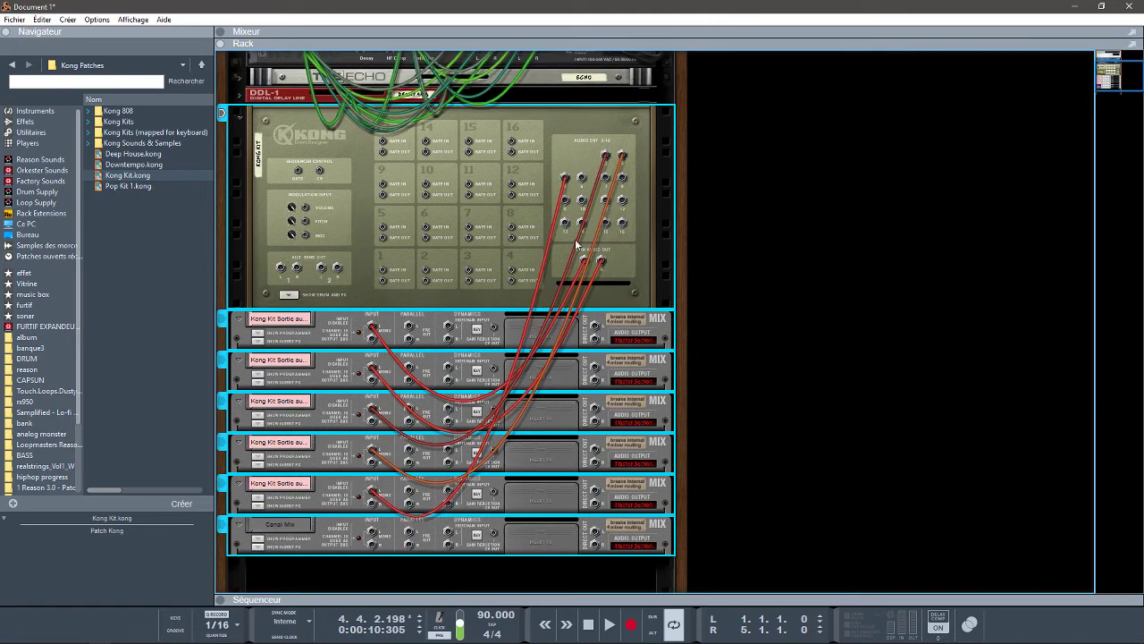
pyautogui.moveTo(581, 177); pyautogui.dragTo(373, 484)
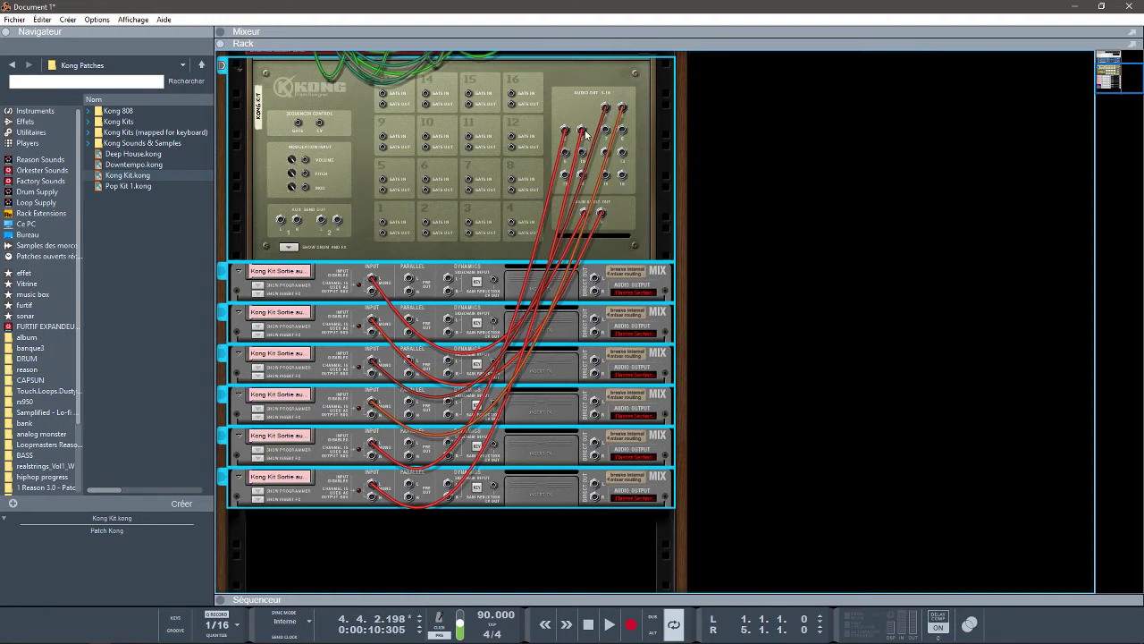
# Step: Show the rack's front, set drum 1's pan to -64 in Kong, and audition its pad
pyautogui.press('Tab')
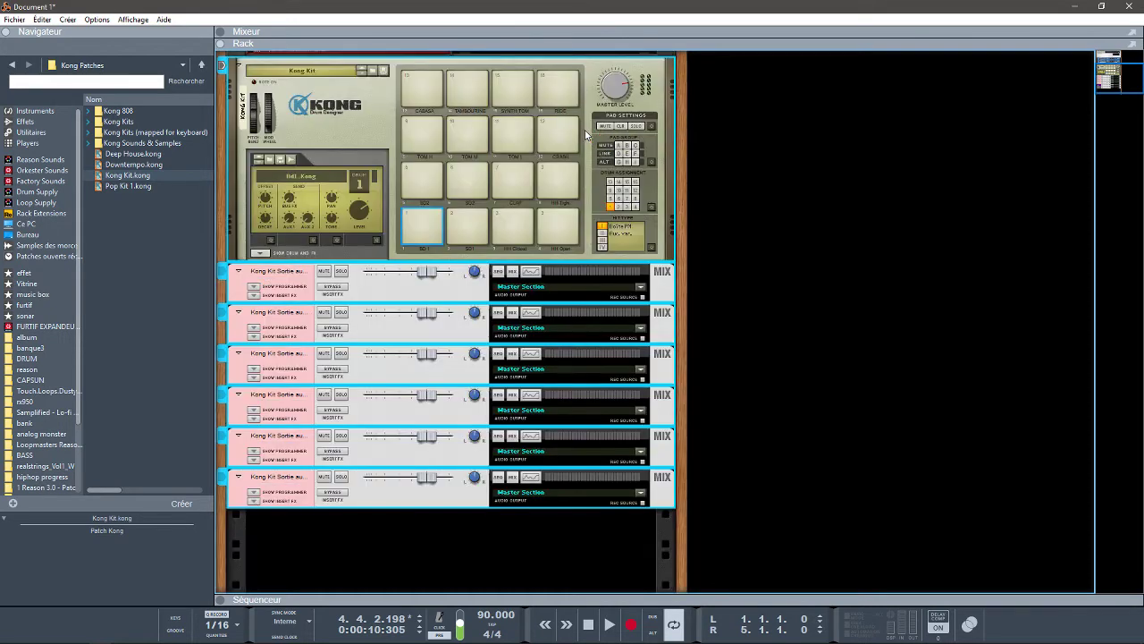
pyautogui.click(418, 231)
pyautogui.click(418, 236)
pyautogui.click(418, 236)
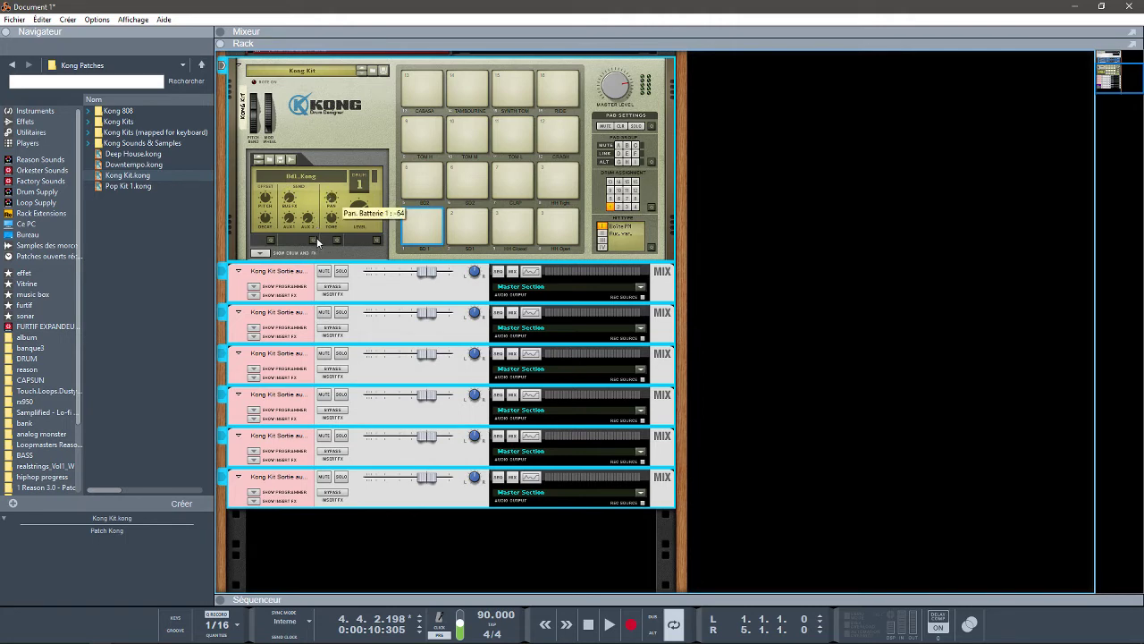
pyautogui.click(414, 236)
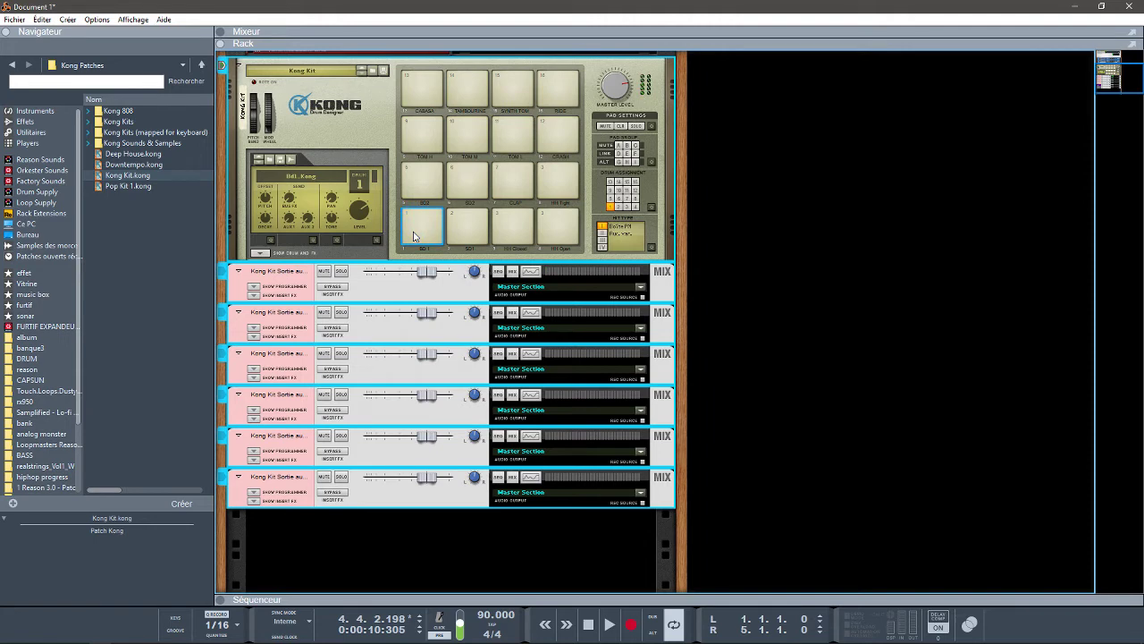
pyautogui.click(414, 236)
# Step: Pan Kong's drum 2 to the right, then audition pads 2 and 1 to check the output separation
pyautogui.click(473, 236)
pyautogui.click(473, 236)
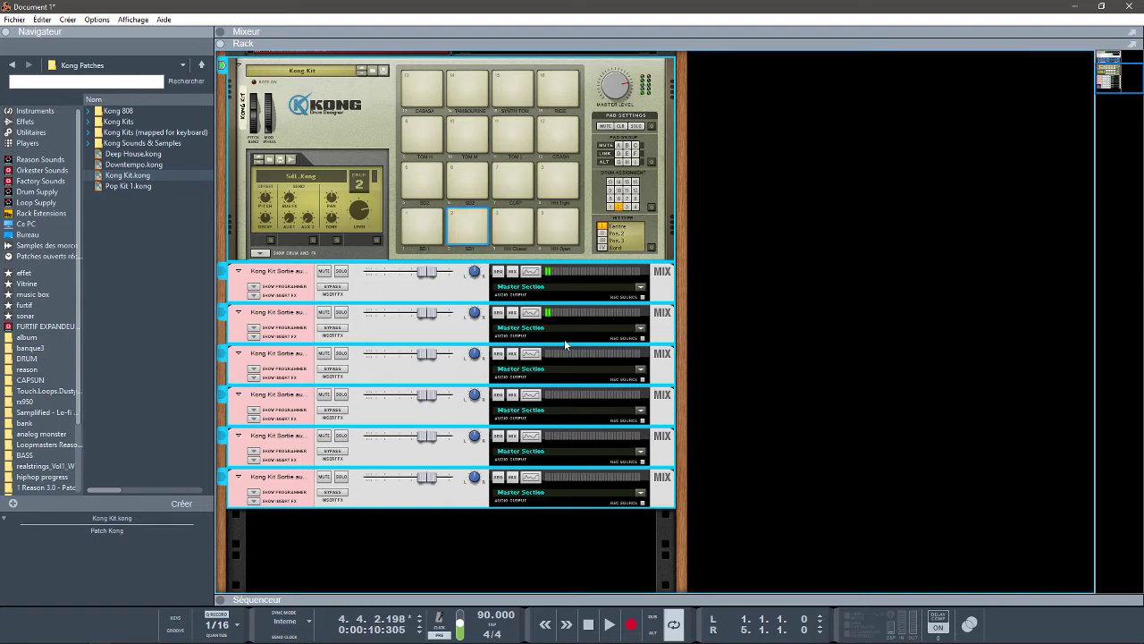
pyautogui.click(464, 226)
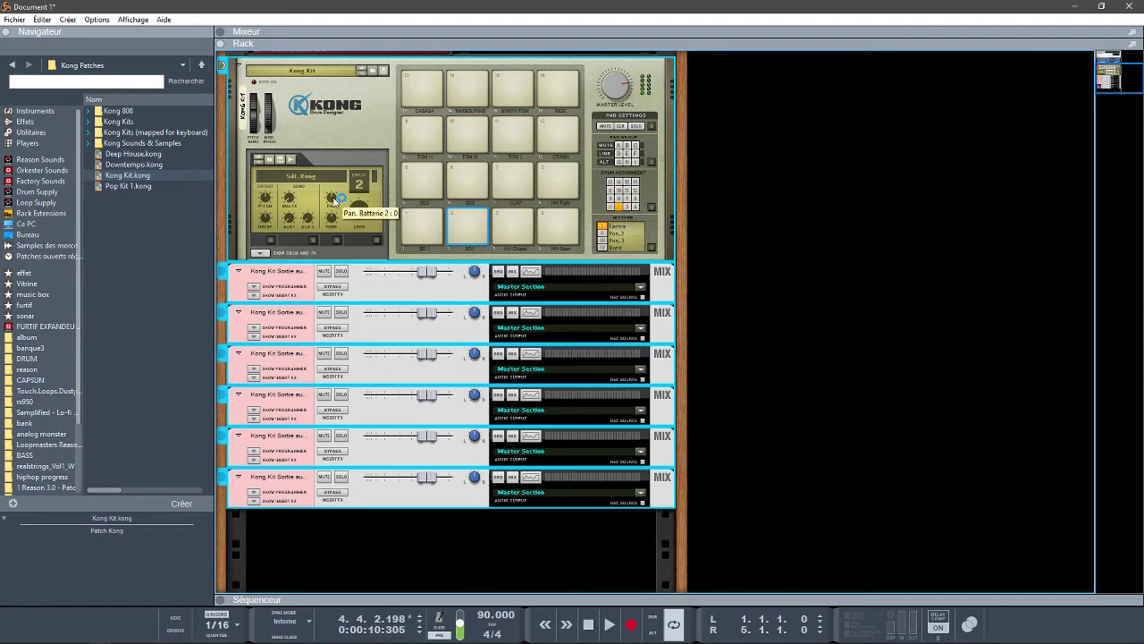
pyautogui.click(463, 234)
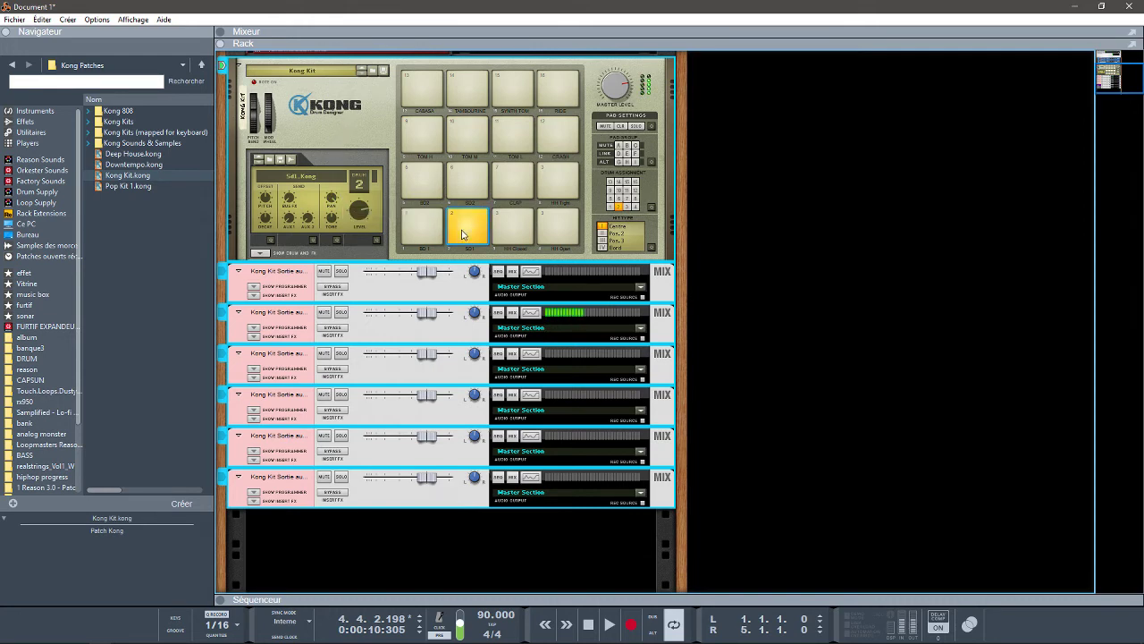
pyautogui.click(418, 231)
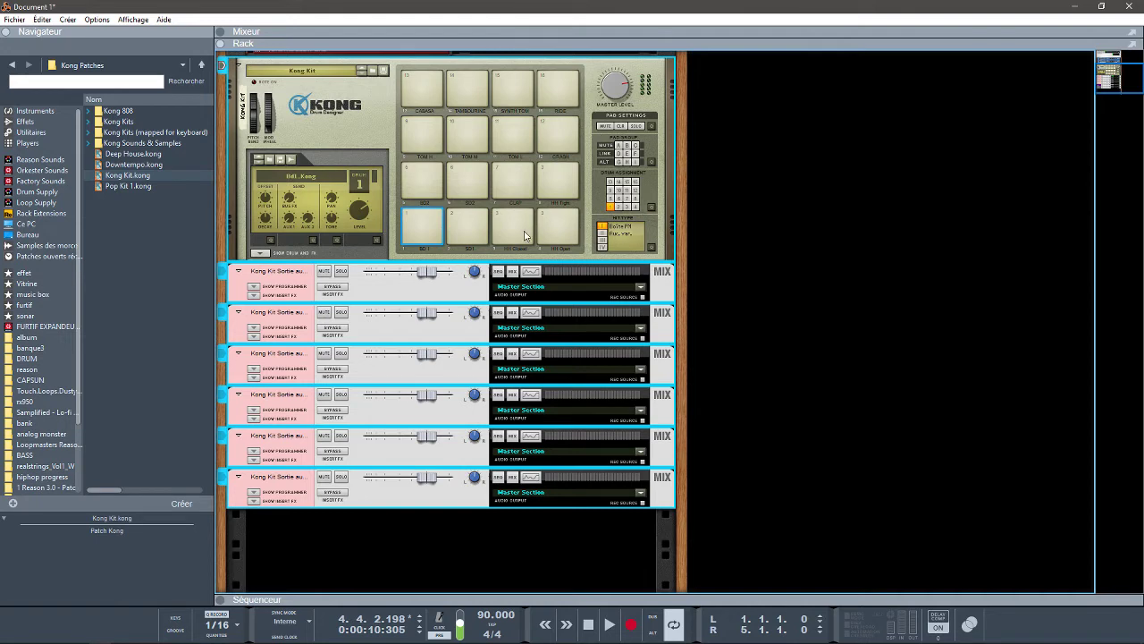
# Step: Audition Kong's pads 2, 3 and 4 to check which mix channels receive them
pyautogui.click(471, 235)
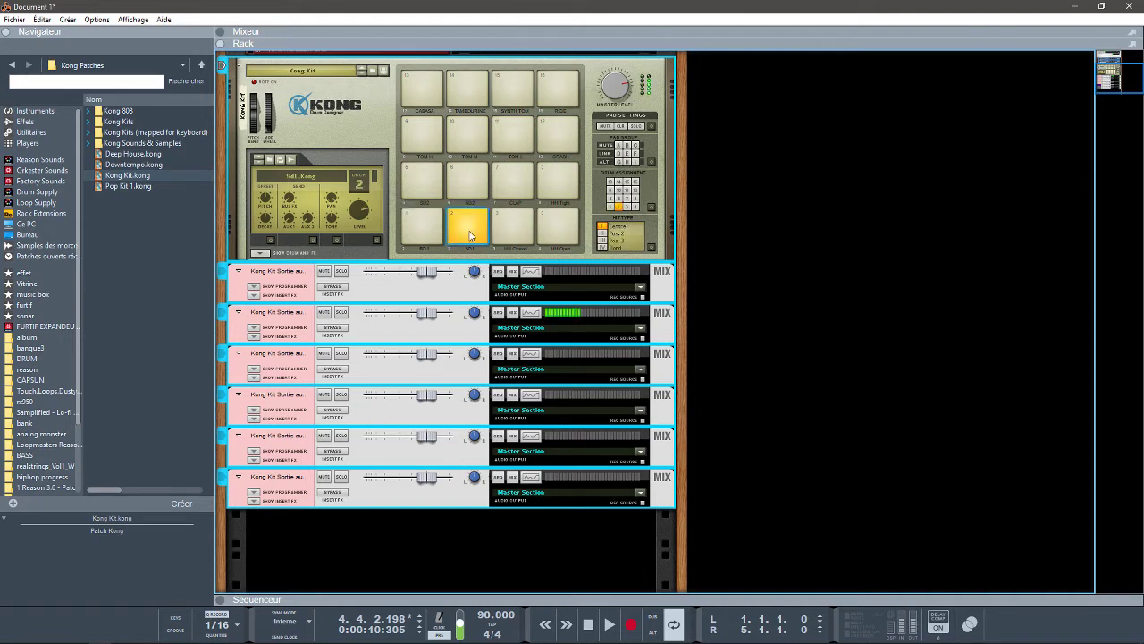
pyautogui.click(521, 234)
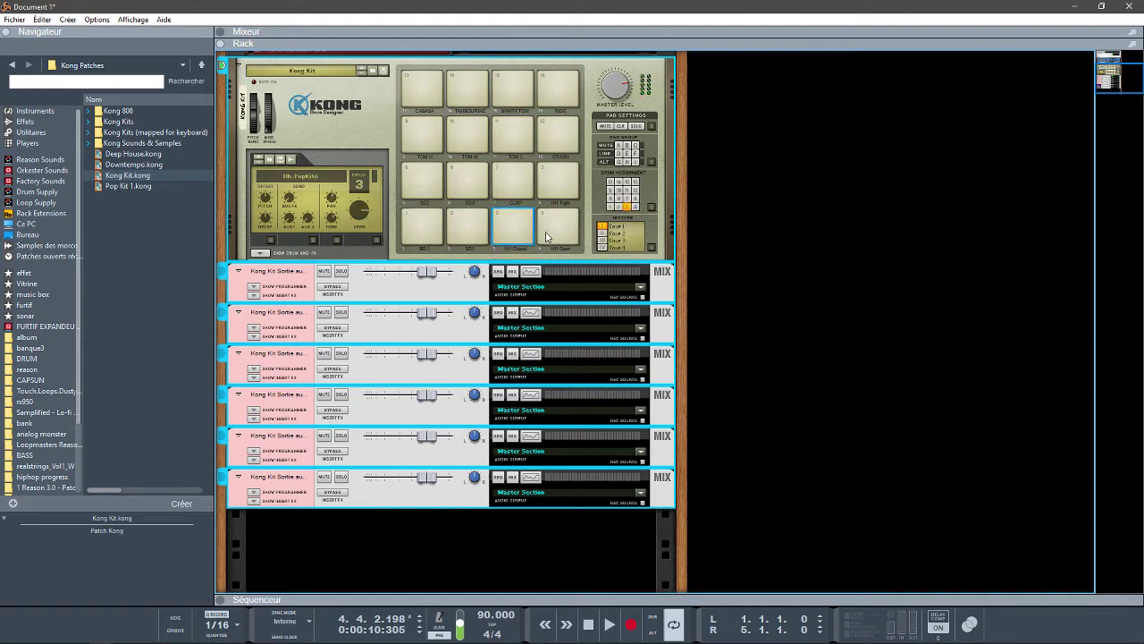
pyautogui.click(559, 231)
# Step: Show Kong's drum and FX section and set drum 3's output to Sortie 3-4
pyautogui.click(260, 253)
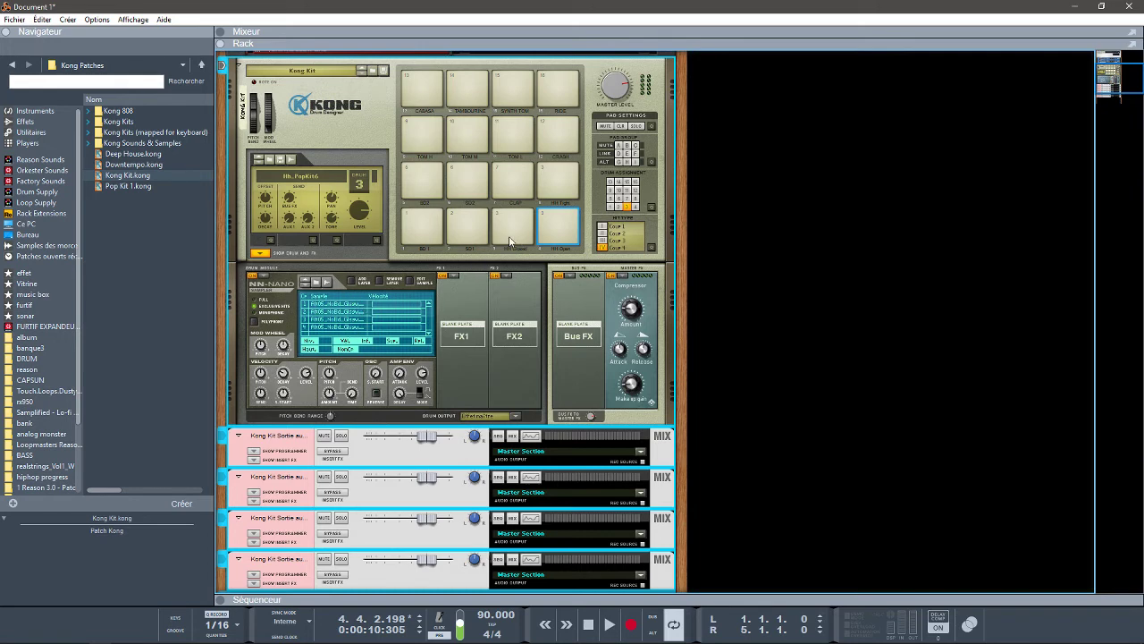
pyautogui.click(577, 236)
pyautogui.click(558, 233)
pyautogui.click(513, 228)
pyautogui.click(507, 232)
pyautogui.click(514, 417)
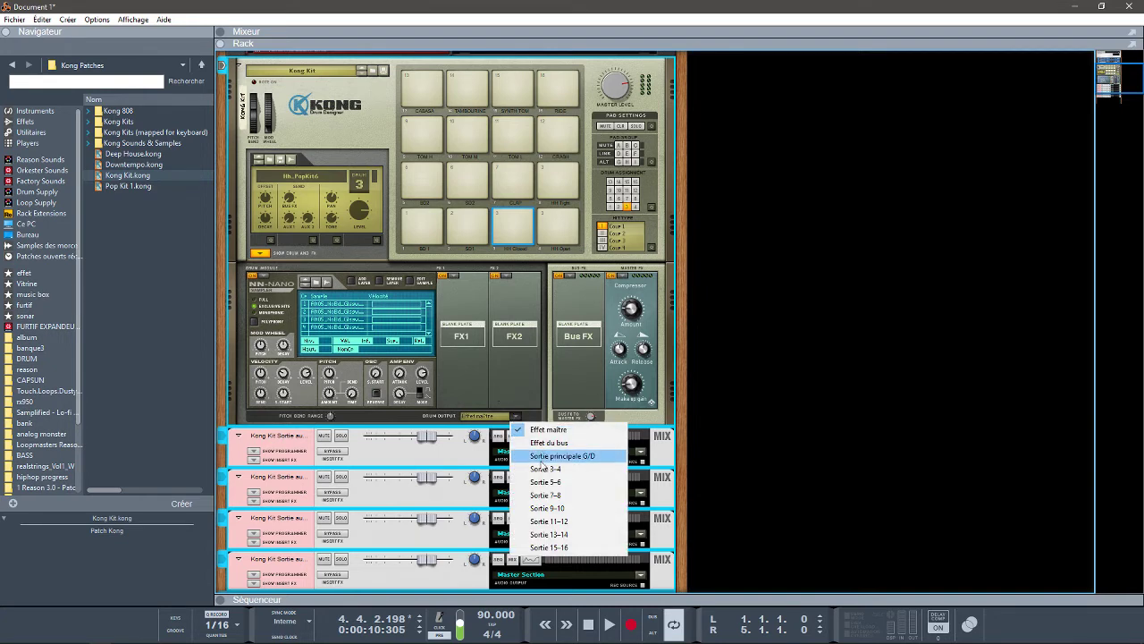
pyautogui.click(542, 469)
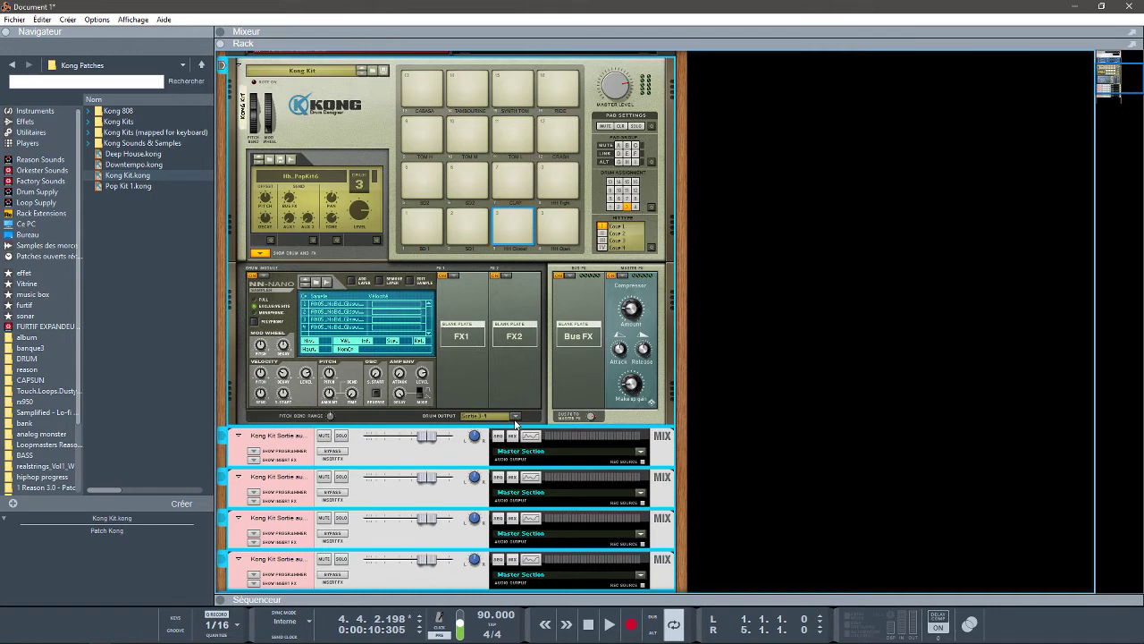
# Step: Audition the closed and open hi-hat pads to check their new output routing
pyautogui.click(515, 235)
pyautogui.click(511, 233)
pyautogui.click(503, 229)
pyautogui.click(554, 234)
pyautogui.click(550, 235)
pyautogui.click(507, 226)
pyautogui.click(508, 233)
# Step: Audition Kong's pad 5 and set its drum output to Sortie 3-4
pyautogui.click(420, 192)
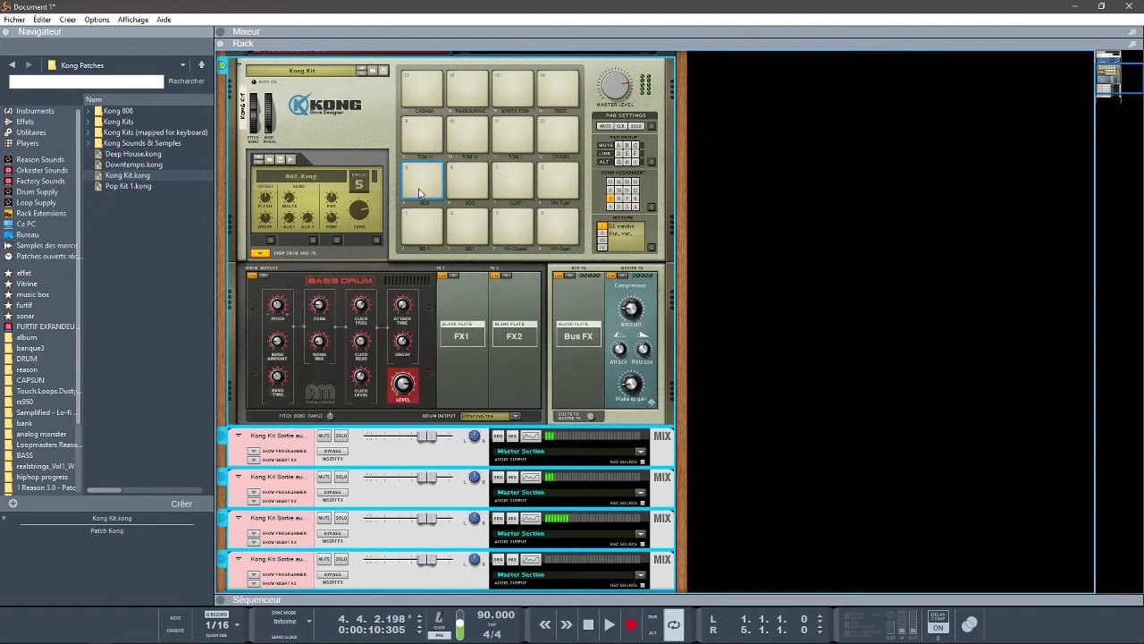
pyautogui.click(420, 192)
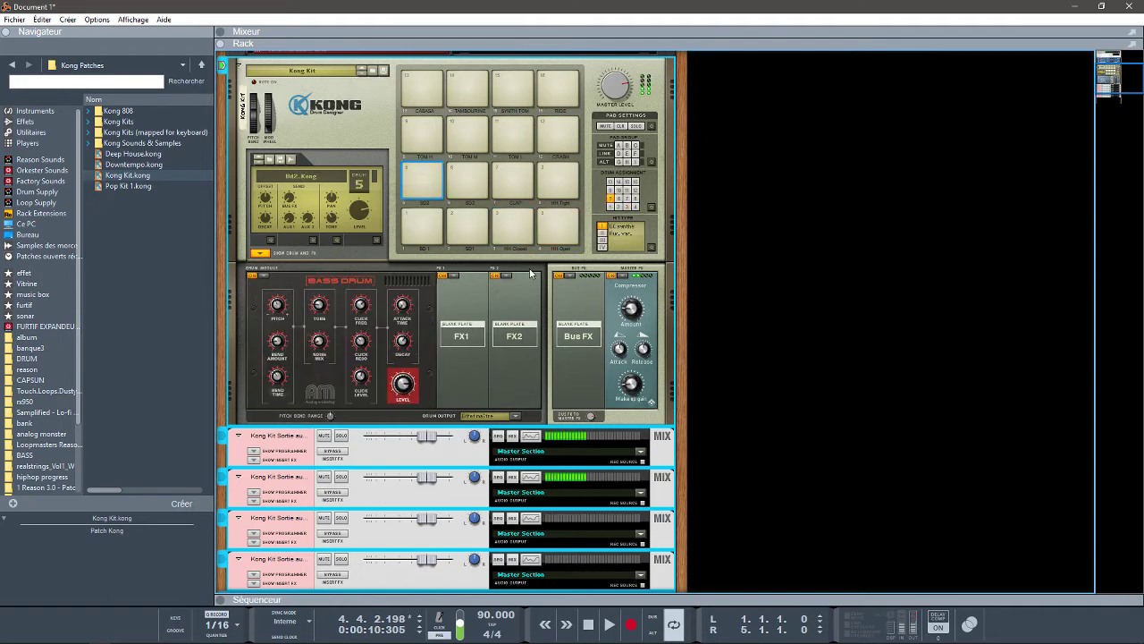
pyautogui.click(520, 417)
pyautogui.click(549, 470)
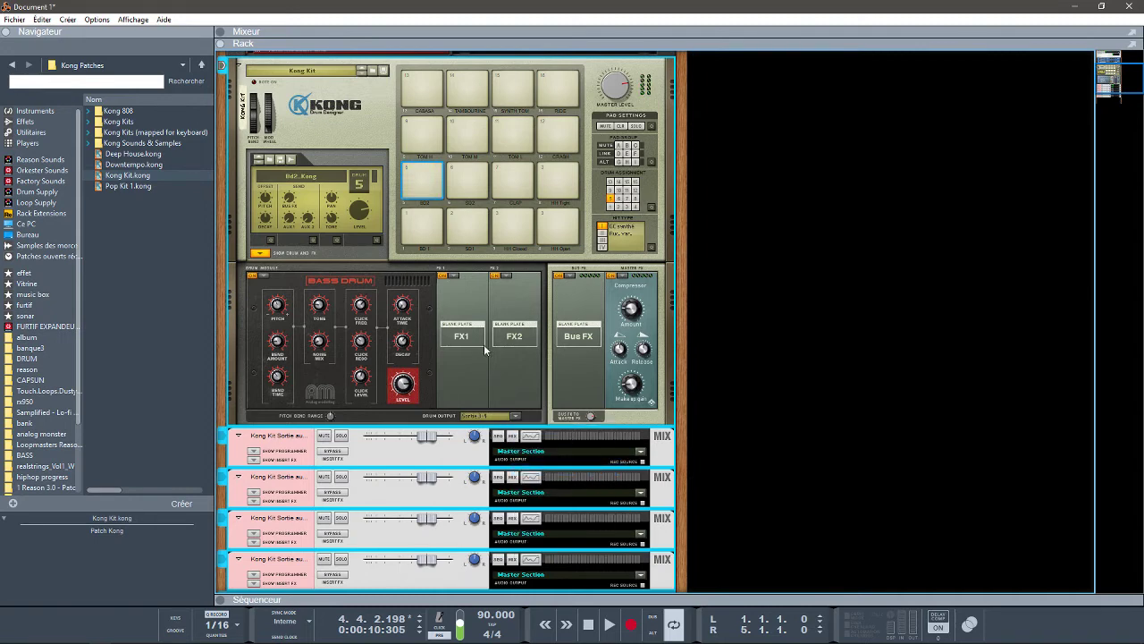
# Step: Show the mixer on its own and turn on effect send 3 (Echo) for the fourth Kong channel
pyautogui.click(221, 31)
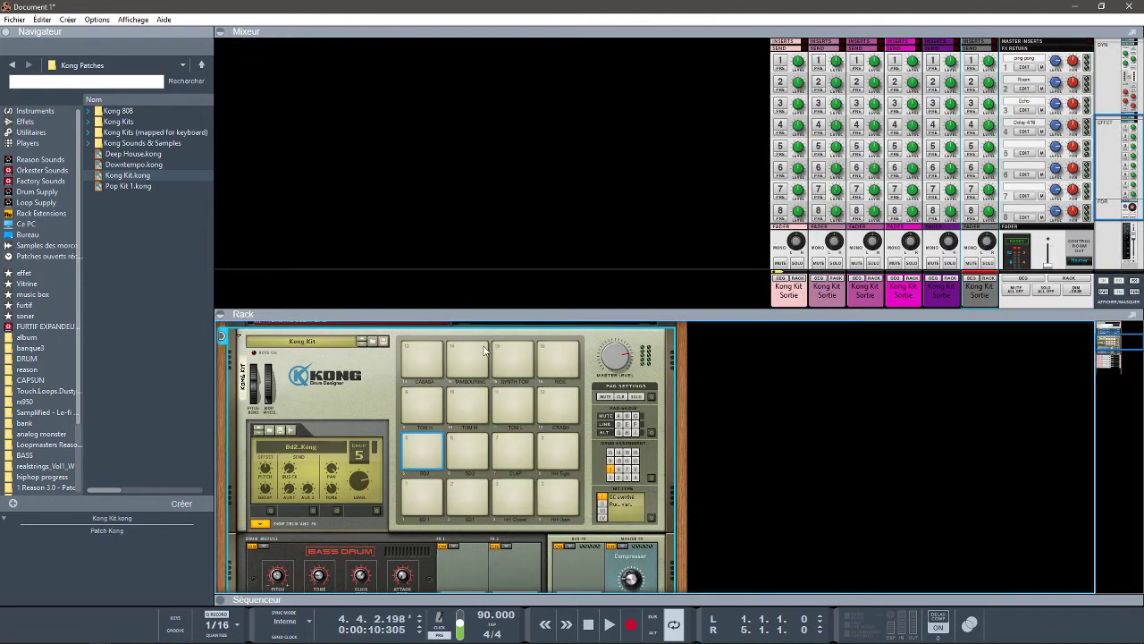
pyautogui.click(221, 315)
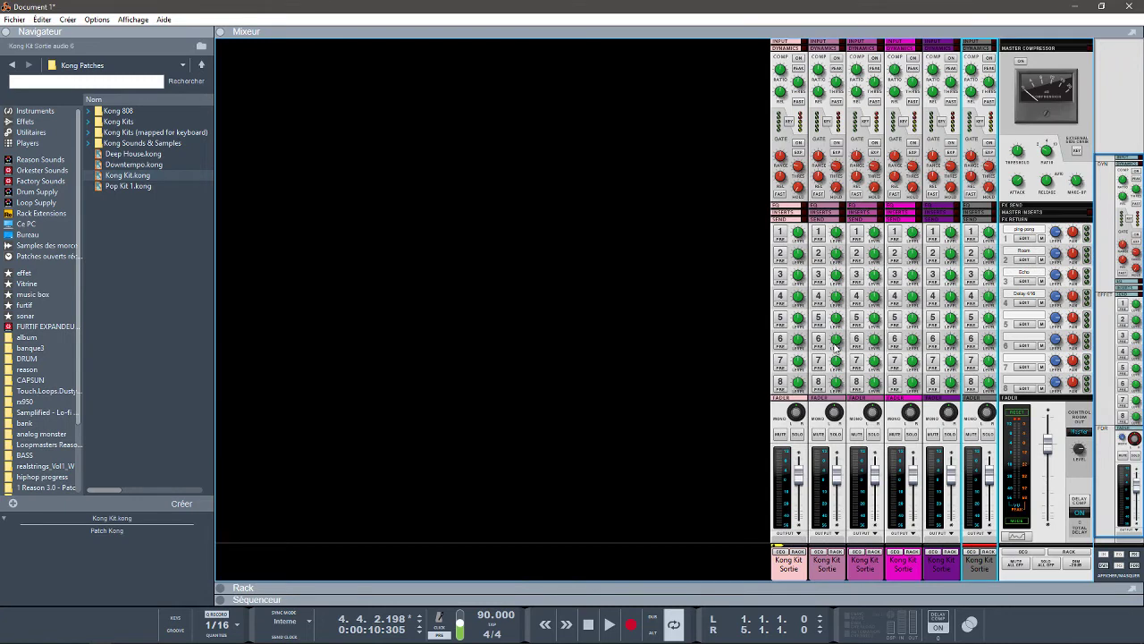
pyautogui.moveTo(835, 349)
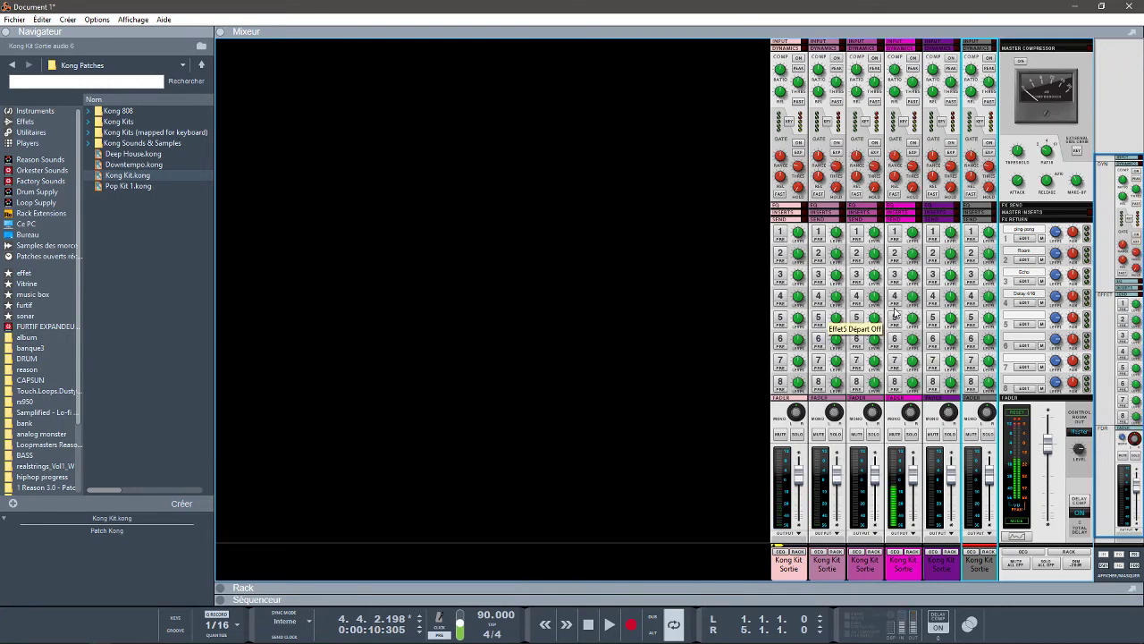
pyautogui.click(894, 275)
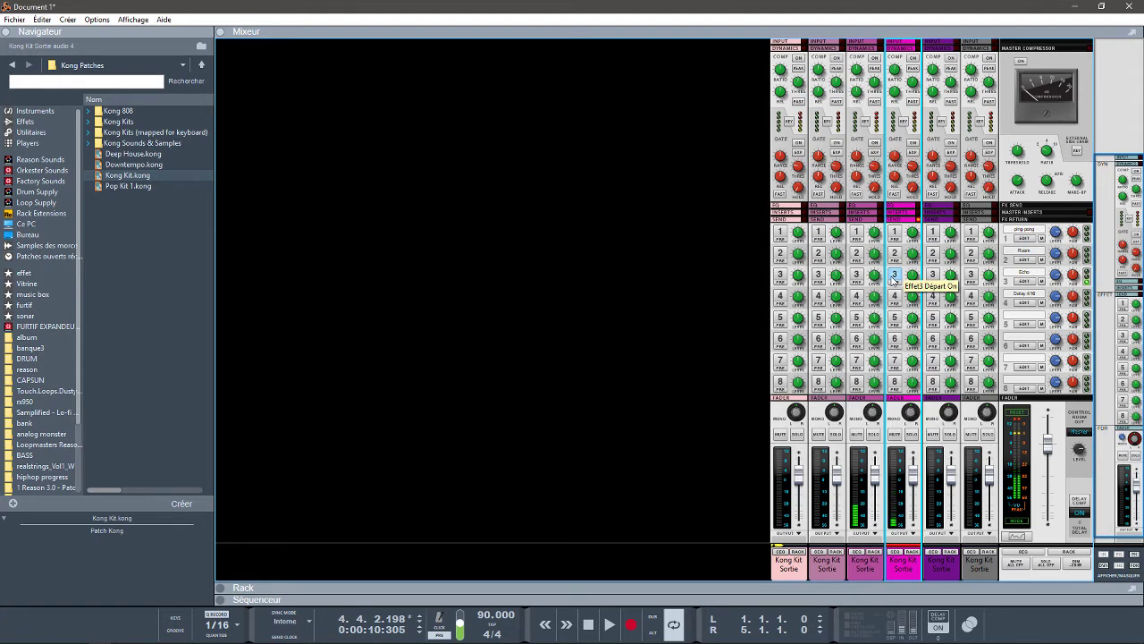
# Step: Turn on effect send 2 (Room) for the third and second Kong channels, setting the second channel's send level to -16.54 dB
pyautogui.click(857, 234)
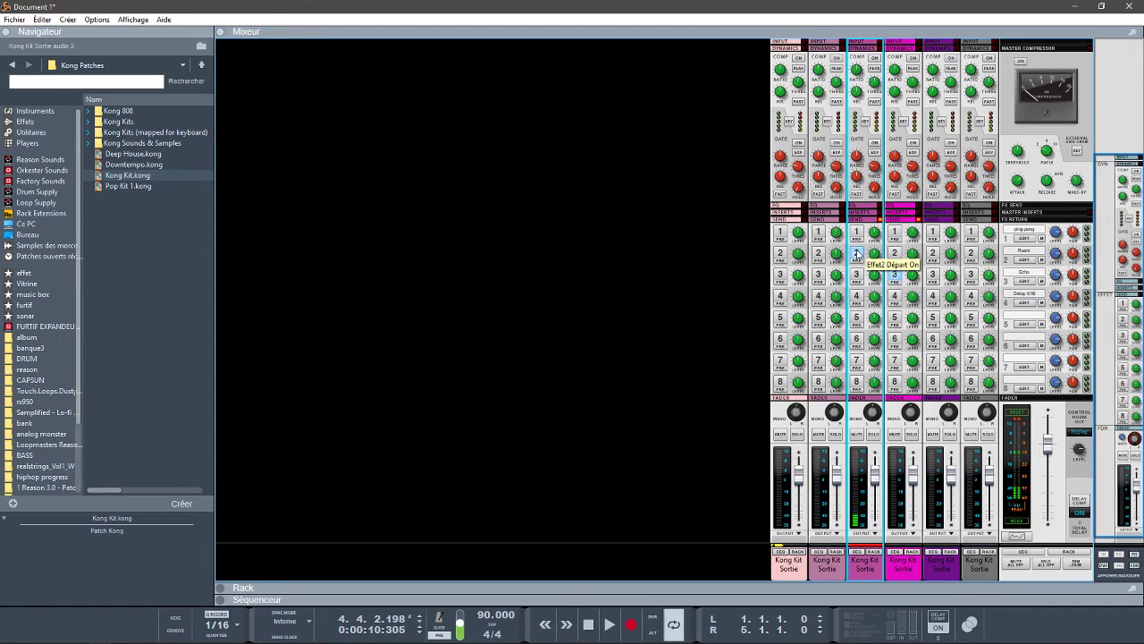
pyautogui.click(818, 255)
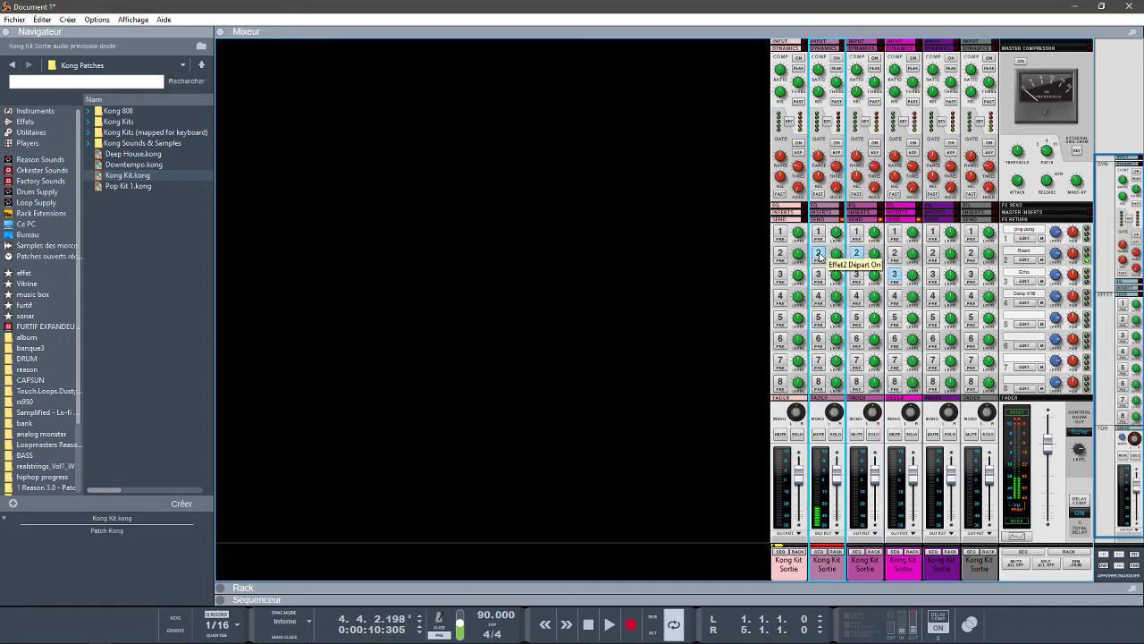
pyautogui.moveTo(838, 256)
pyautogui.mouseDown()
pyautogui.moveTo(837, 240)
pyautogui.moveTo(840, 268)
pyautogui.moveTo(840, 259)
pyautogui.mouseUp()
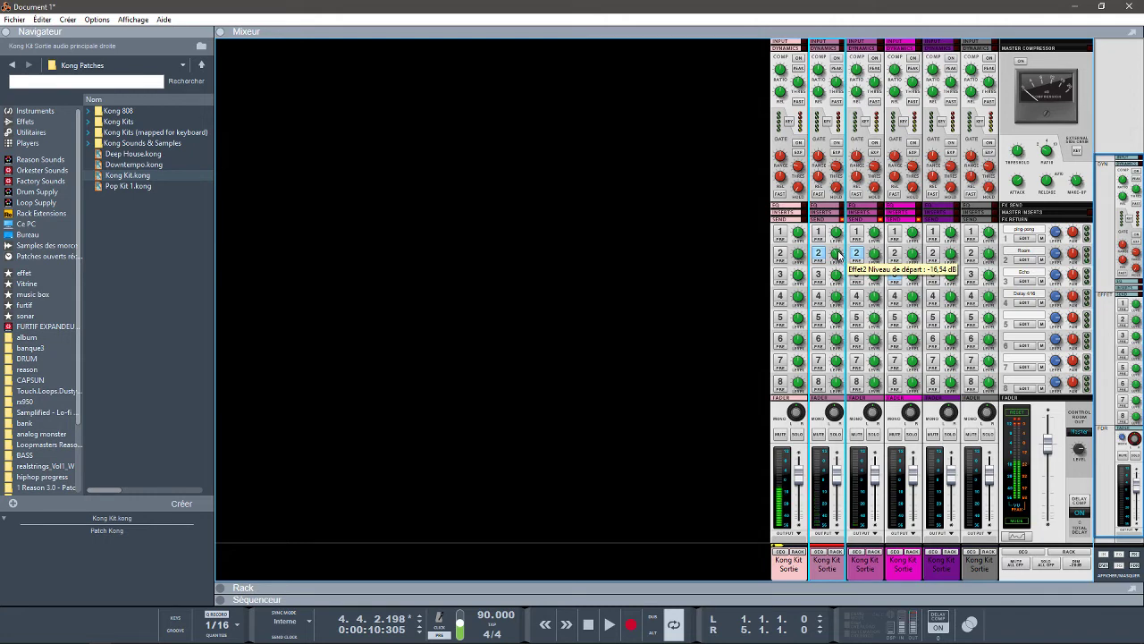
pyautogui.click(781, 254)
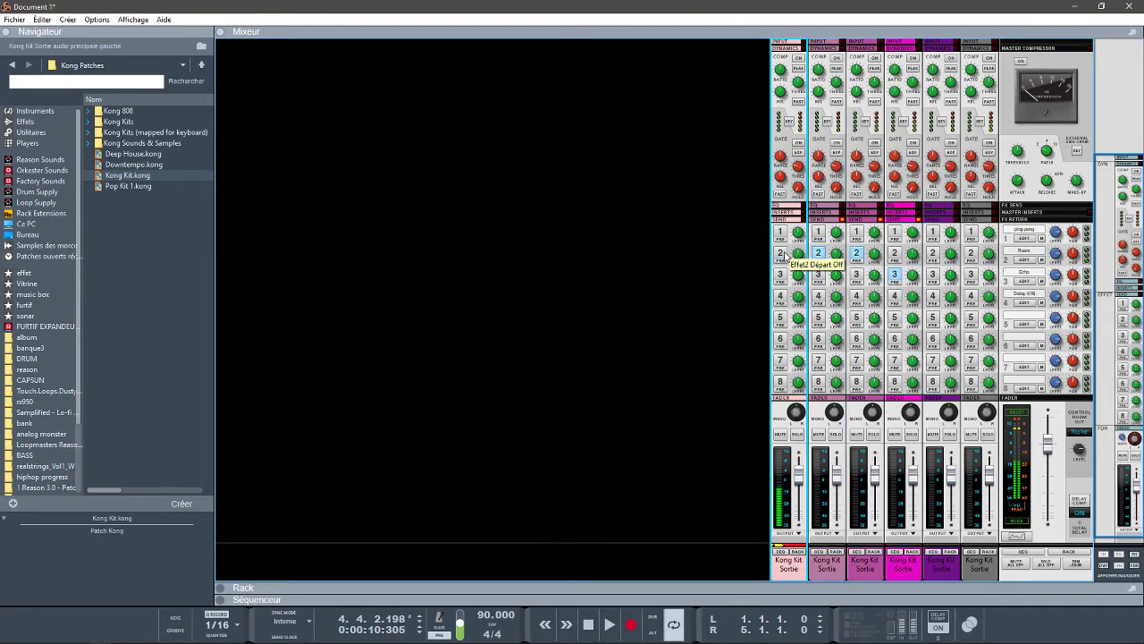
pyautogui.click(780, 254)
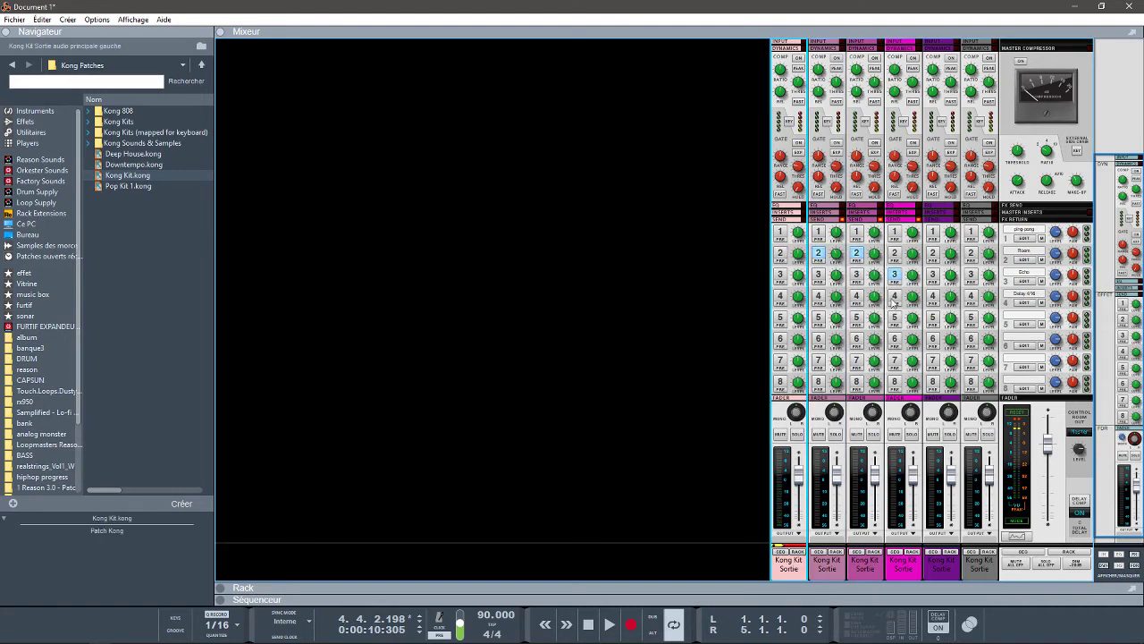
# Step: Return to the rack on its own and show the back of the Master Section and Kong
pyautogui.click(222, 587)
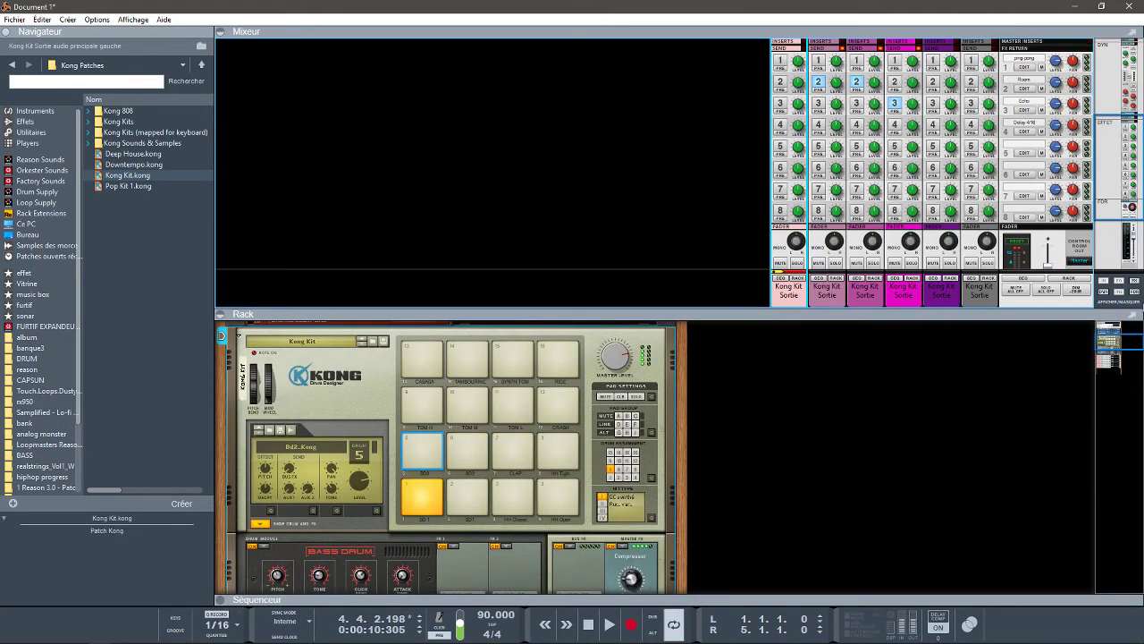
pyautogui.moveTo(1122, 196); pyautogui.dragTo(1126, 246)
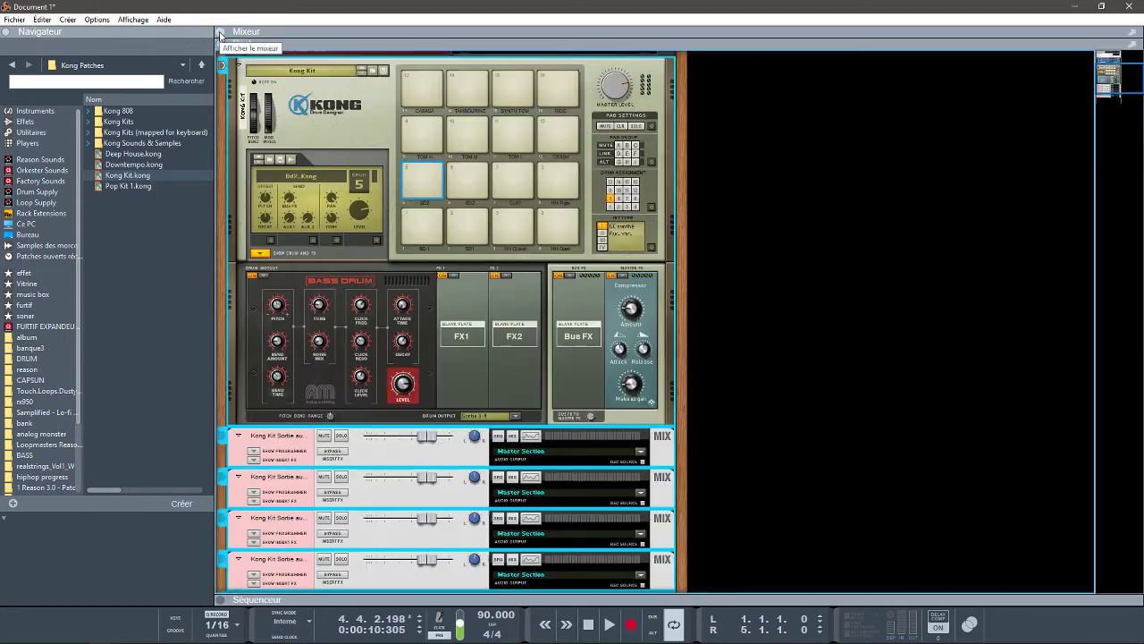
pyautogui.click(220, 32)
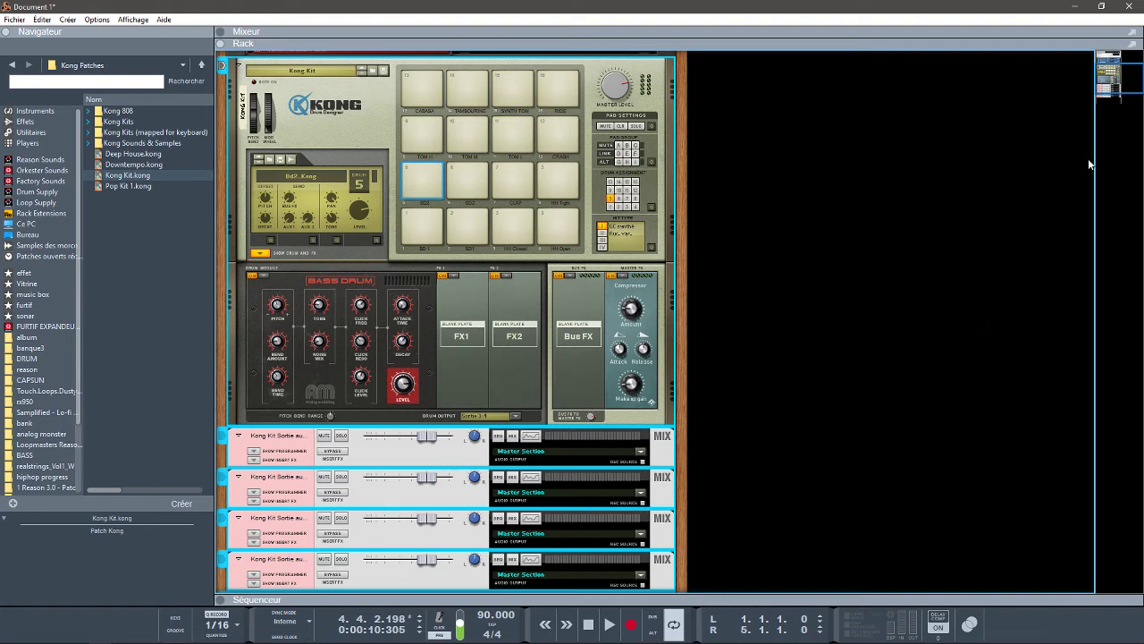
pyautogui.moveTo(1115, 82); pyautogui.dragTo(1115, 55)
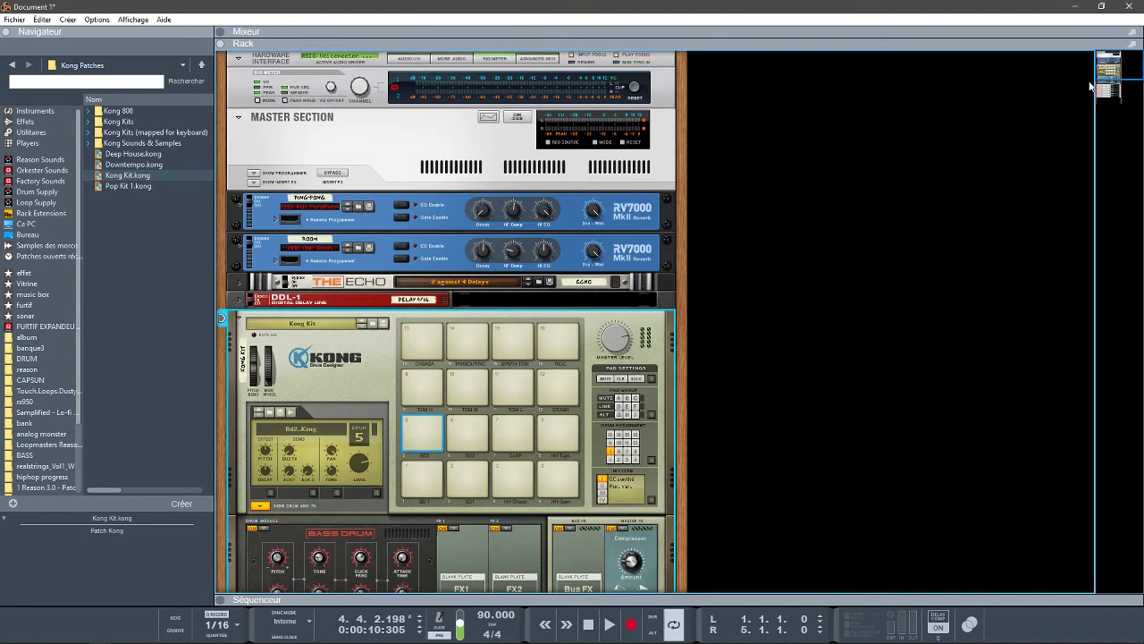
pyautogui.press('Tab')
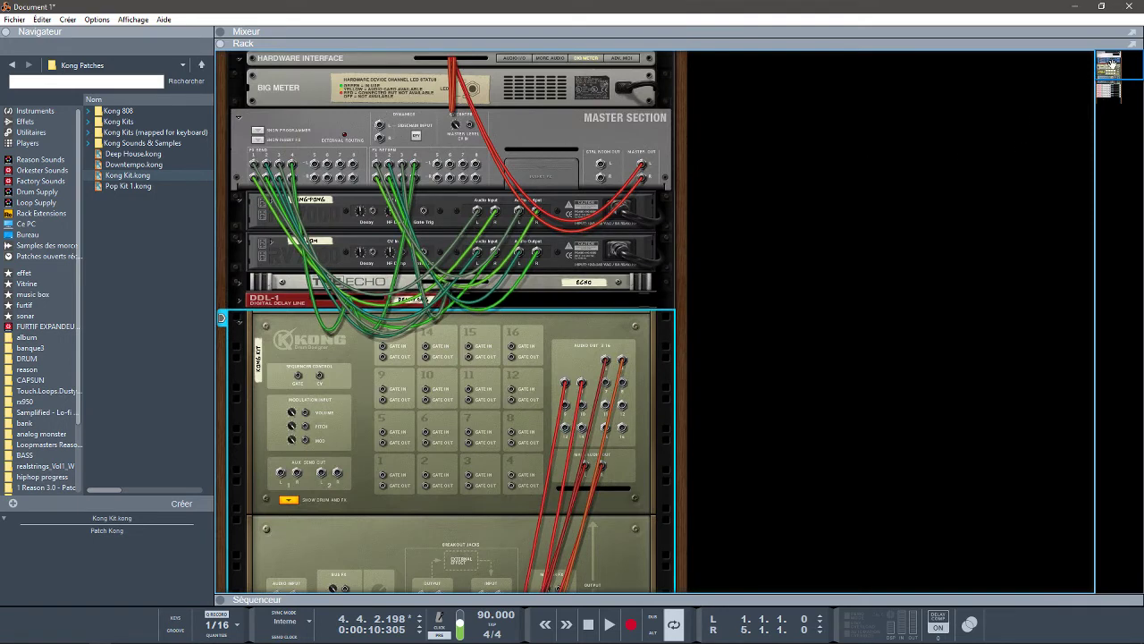
# Step: Show the first Kong mix channel's insert FX area and create a Merger & Splitter audio Spider in it
pyautogui.moveTo(1111, 64); pyautogui.dragTo(1112, 87)
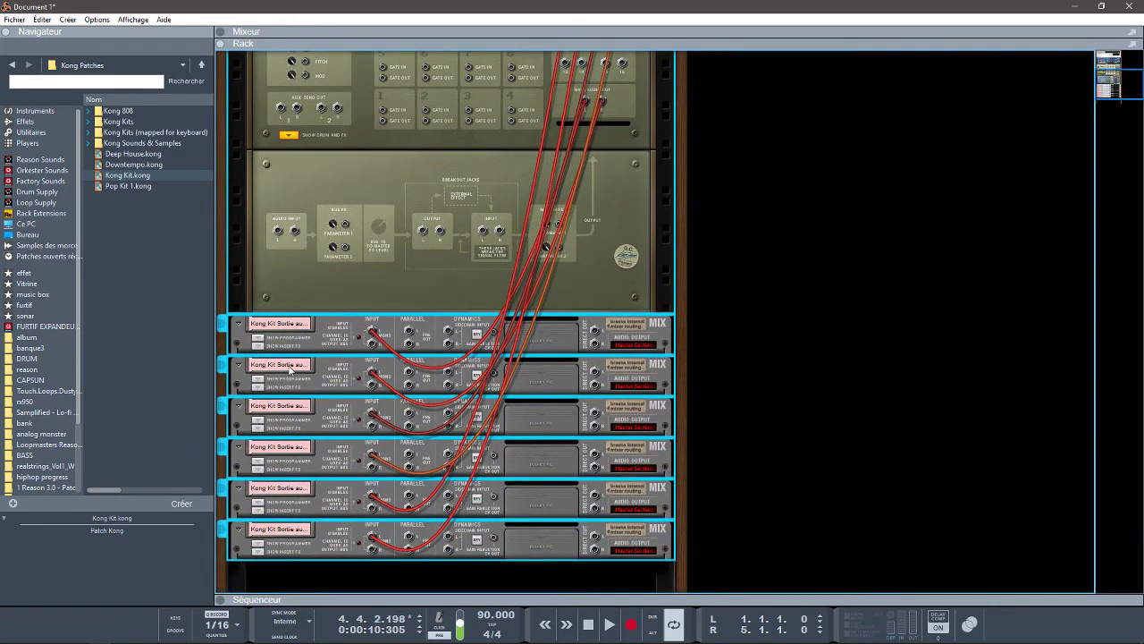
pyautogui.click(258, 345)
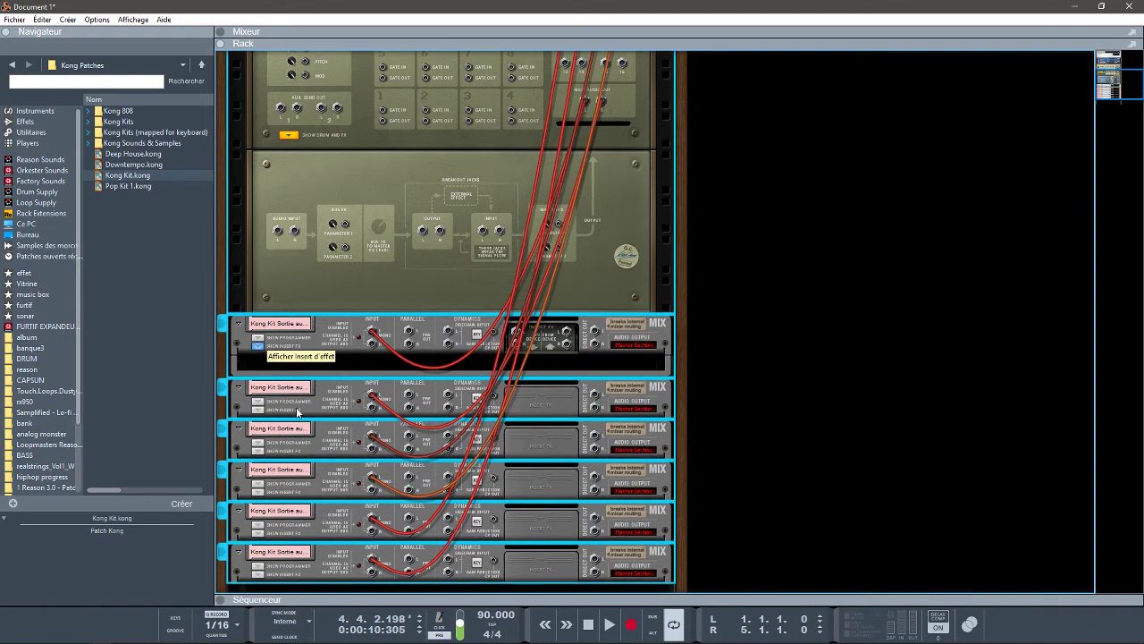
pyautogui.rightClick(288, 365)
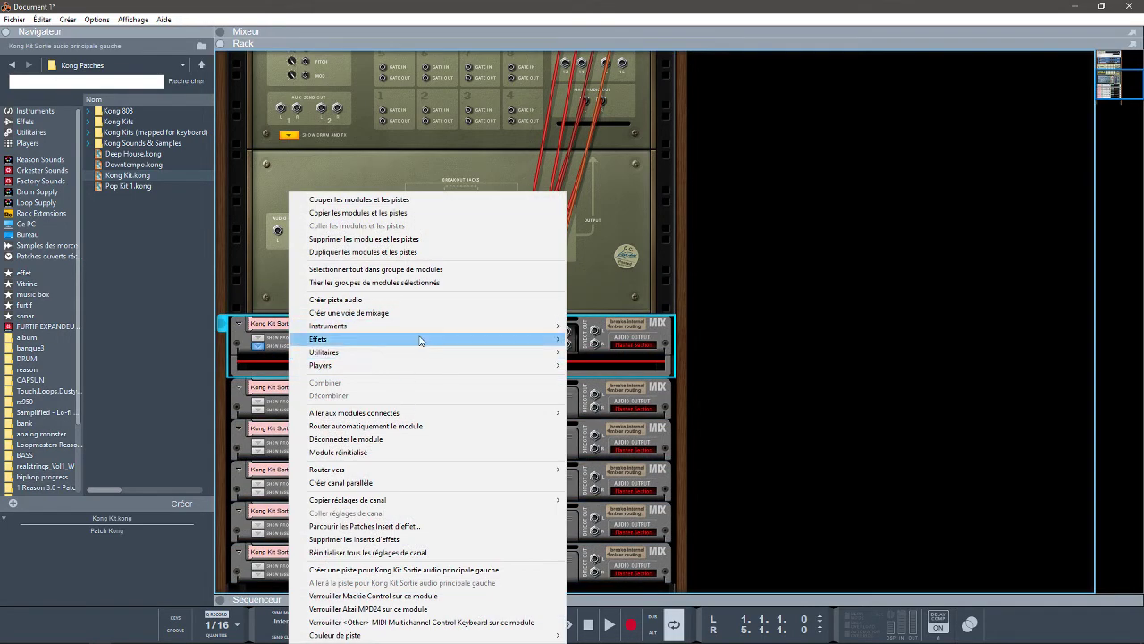
pyautogui.moveTo(408, 327)
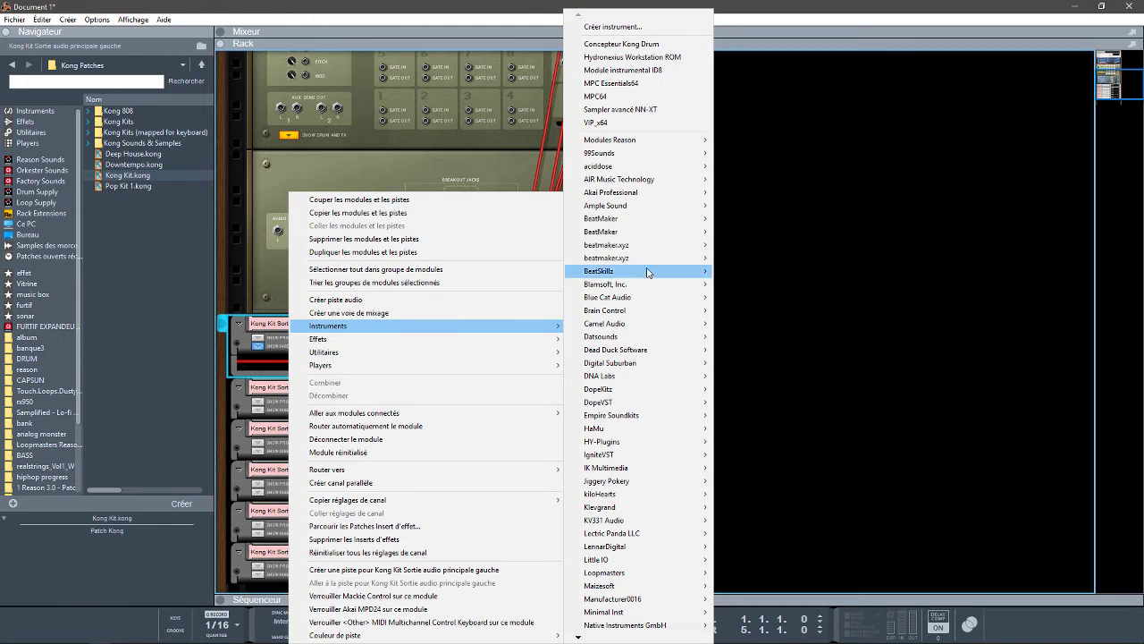
pyautogui.moveTo(446, 352)
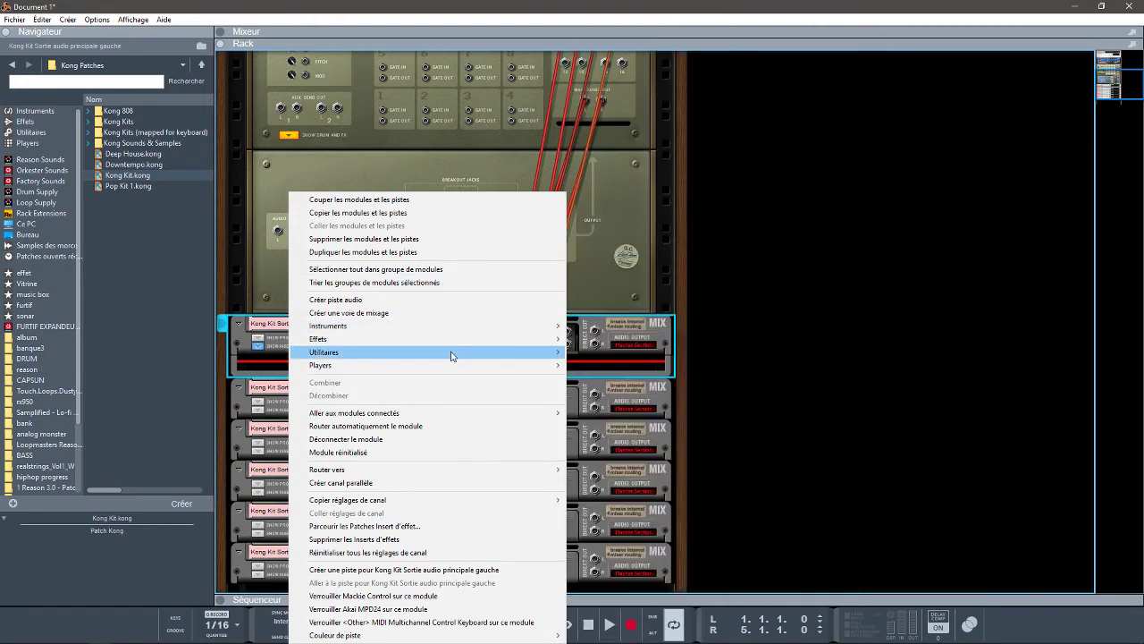
pyautogui.click(616, 297)
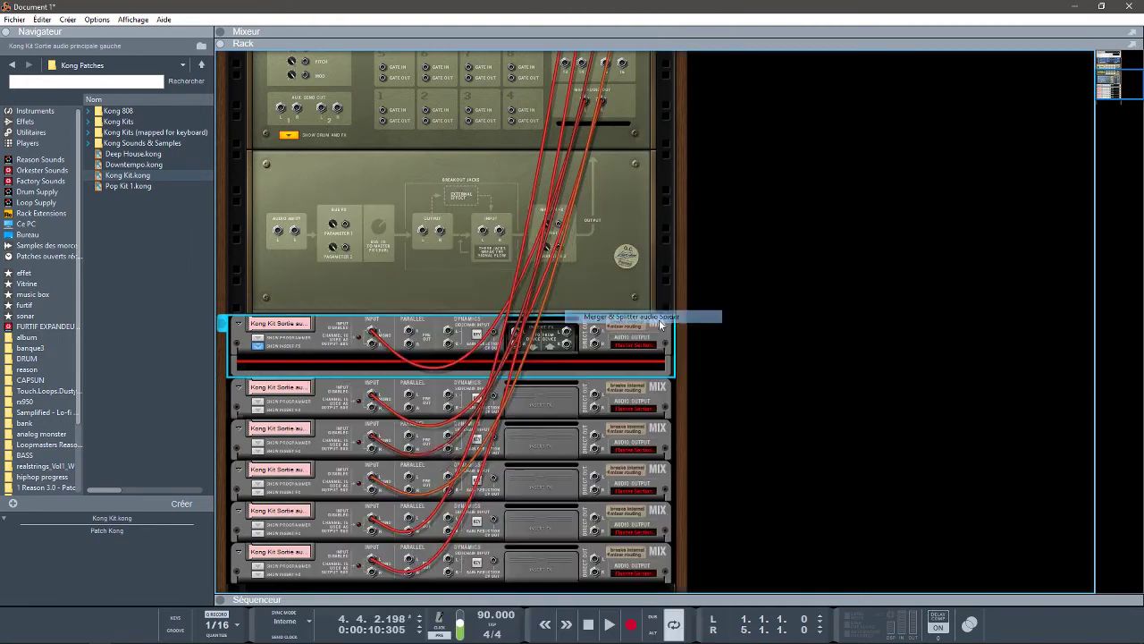
# Step: Route Kong's main left signal through the Spider to the first mix channel, and connect another split output to the Master Section's dynamics sidechain input
pyautogui.moveTo(371, 332)
pyautogui.mouseDown()
pyautogui.moveTo(379, 376)
pyautogui.moveTo(372, 335)
pyautogui.mouseUp()
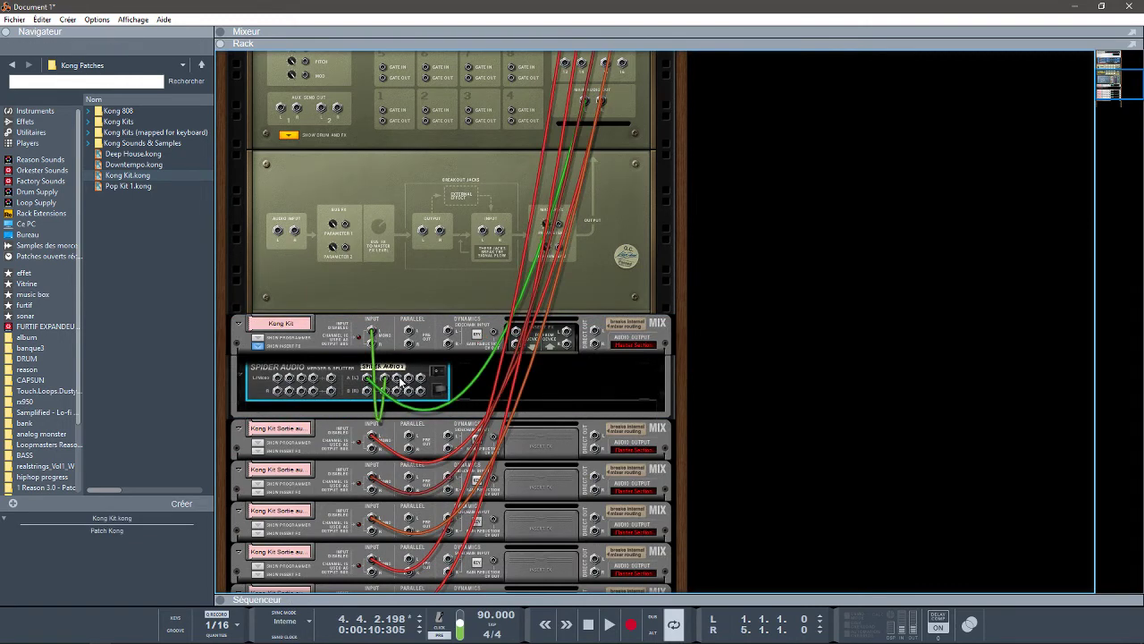
pyautogui.moveTo(400, 380); pyautogui.dragTo(382, 131)
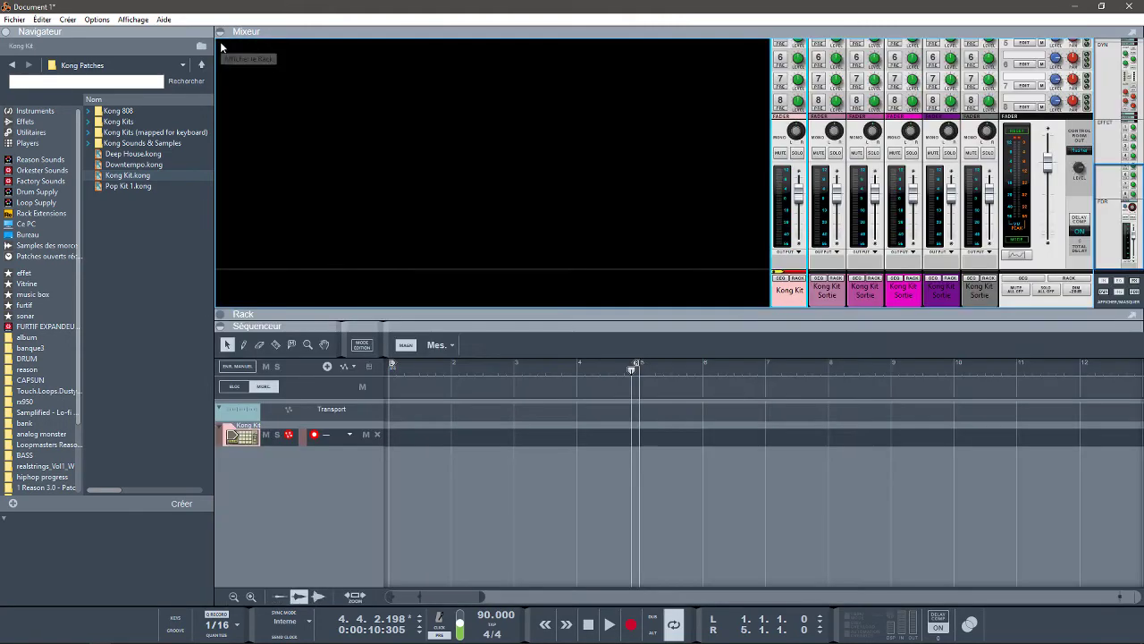
# Step: Show the mixer on its own and turn on the master compressor
pyautogui.click(222, 32)
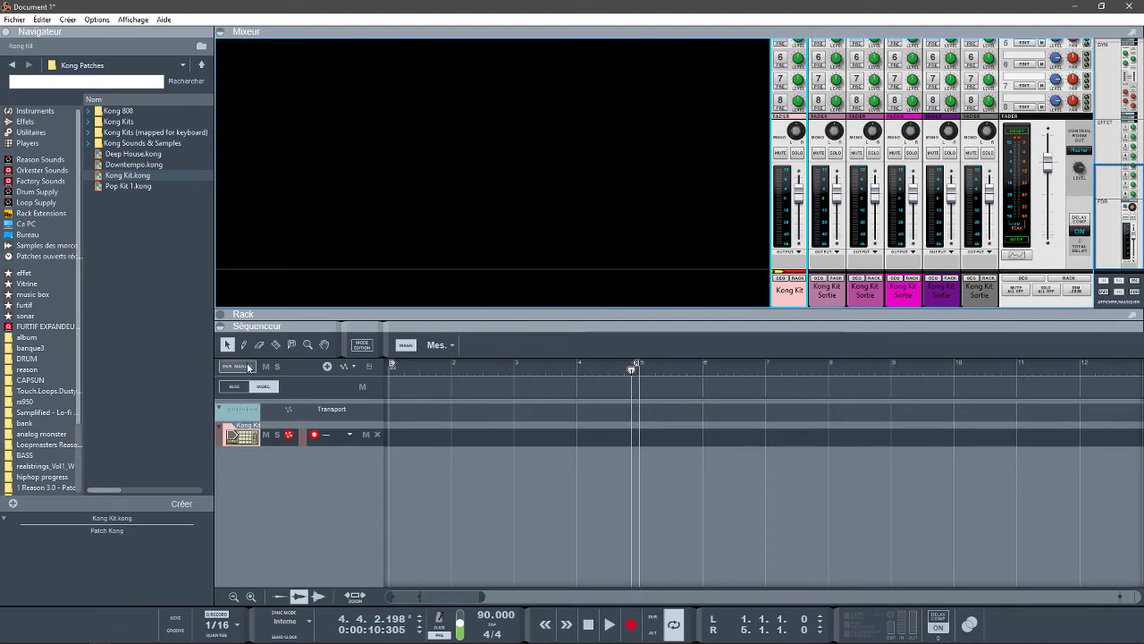
pyautogui.click(220, 327)
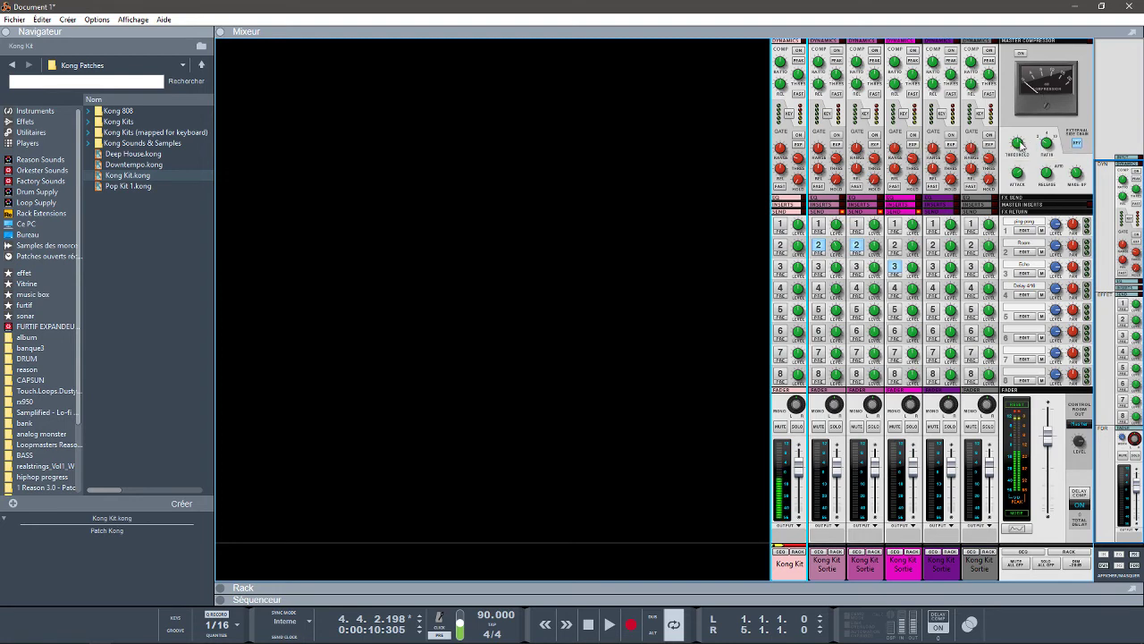
pyautogui.click(1020, 53)
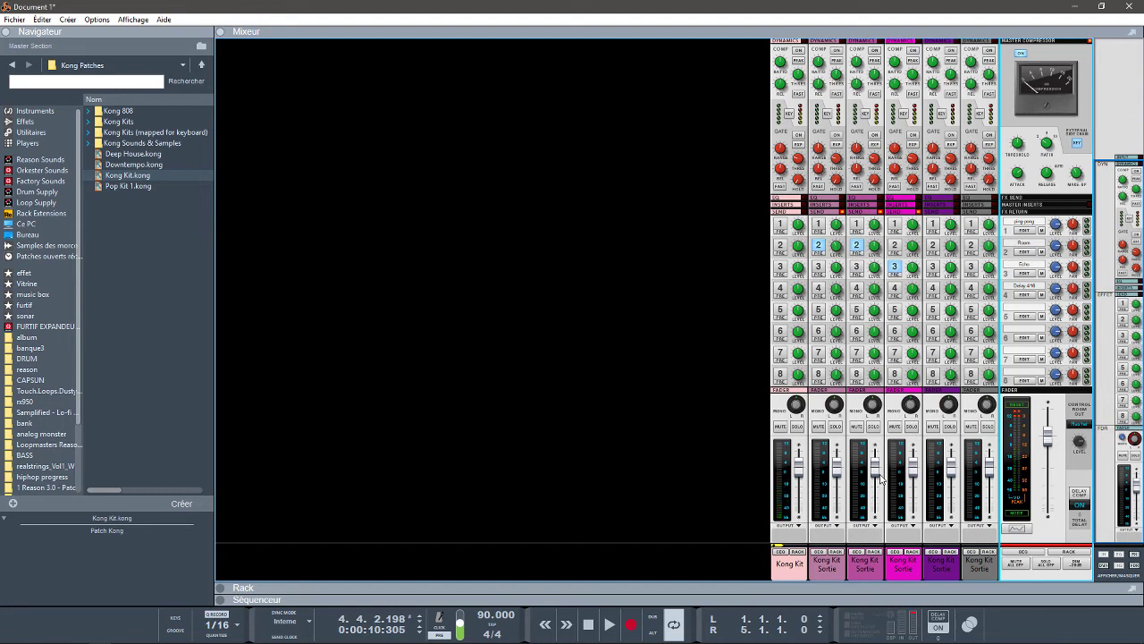
# Step: Hide the mixer and show the front of the rack on its own
pyautogui.moveTo(880, 480)
pyautogui.click(223, 588)
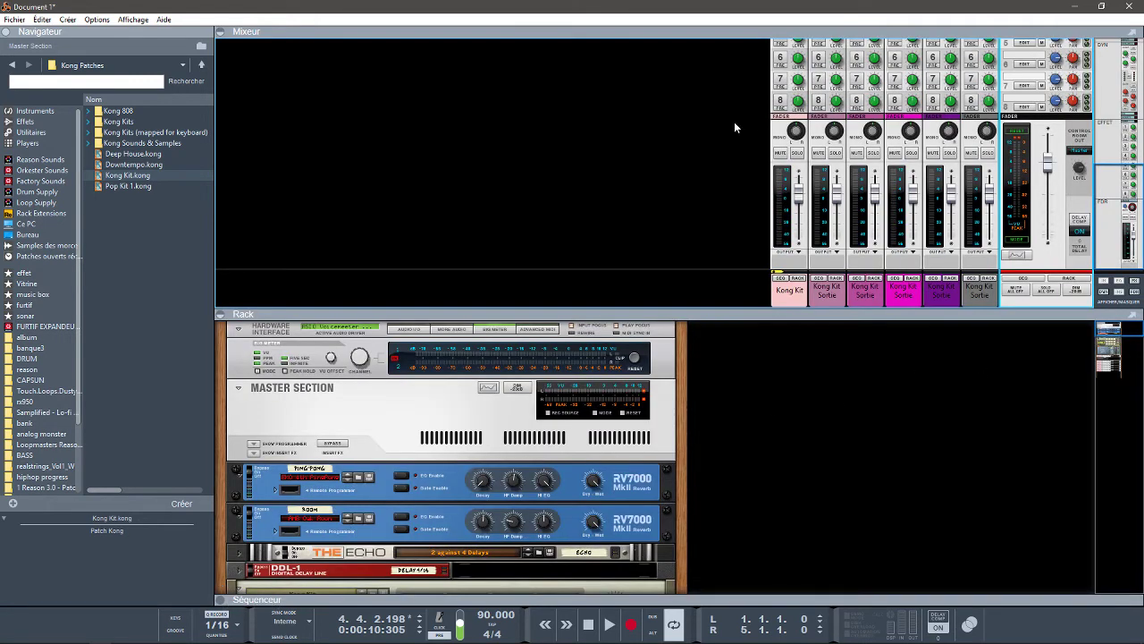
pyautogui.click(229, 33)
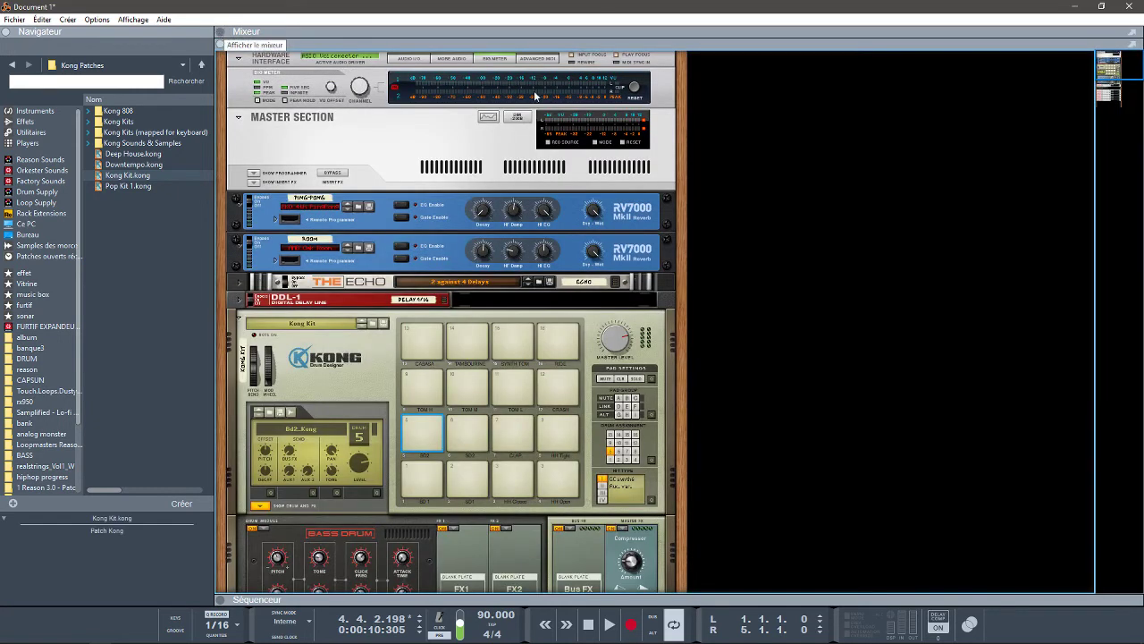
# Step: Delete the Kong drum machine together with its entire device group, including its tracks and mixer channels
pyautogui.moveTo(1109, 58); pyautogui.dragTo(1114, 79)
pyautogui.press('Tab')
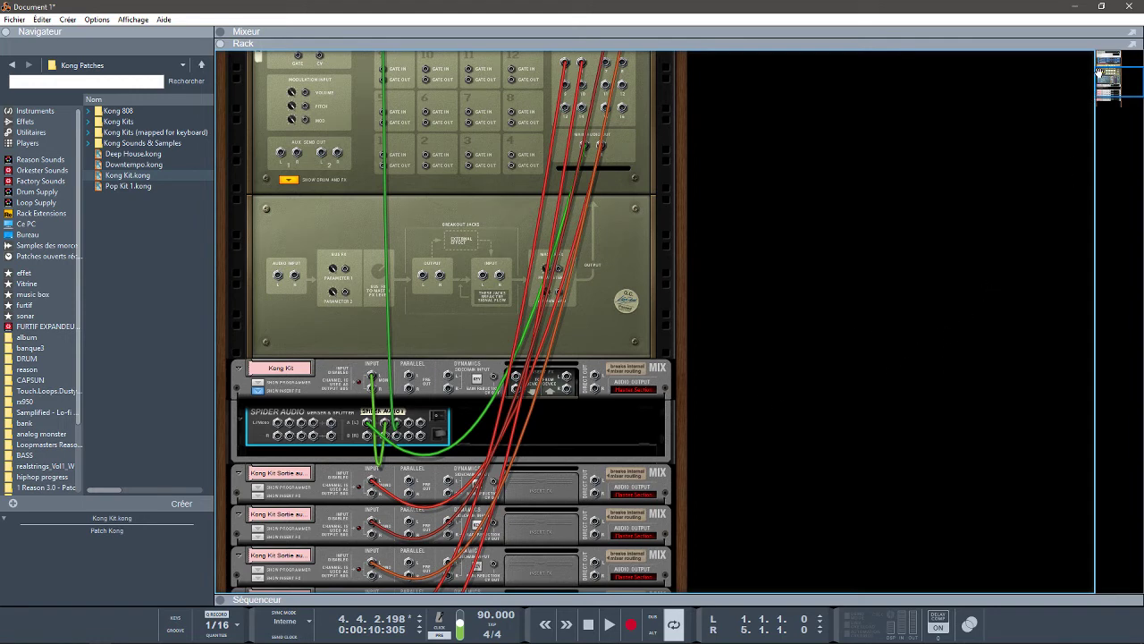
pyautogui.moveTo(1107, 83); pyautogui.dragTo(1101, 68)
pyautogui.click(354, 286)
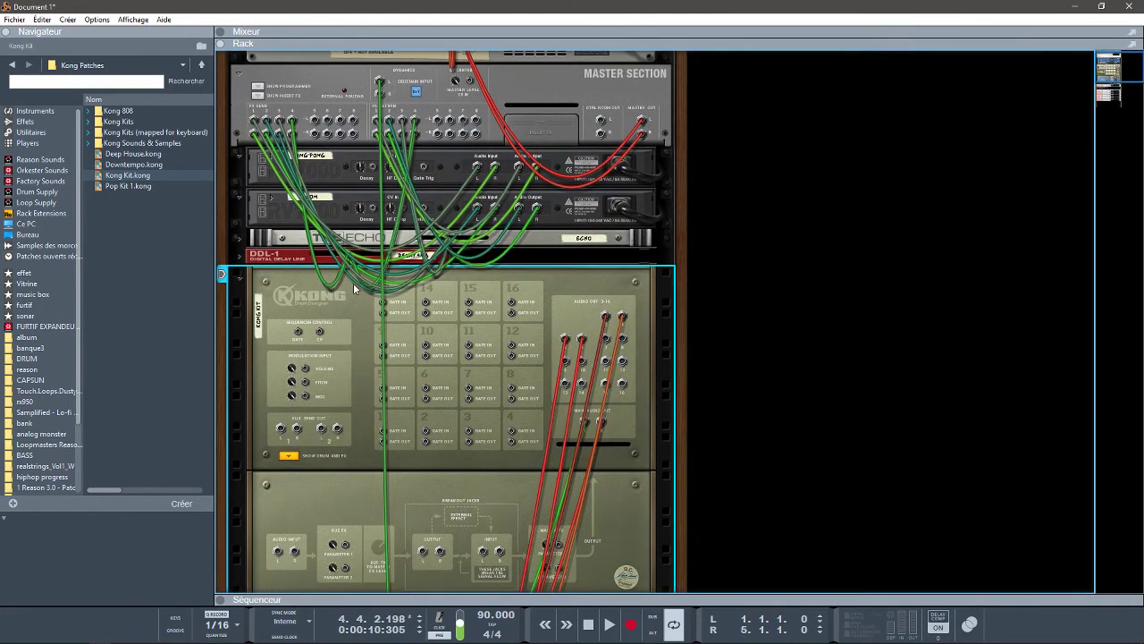
pyautogui.press('Delete')
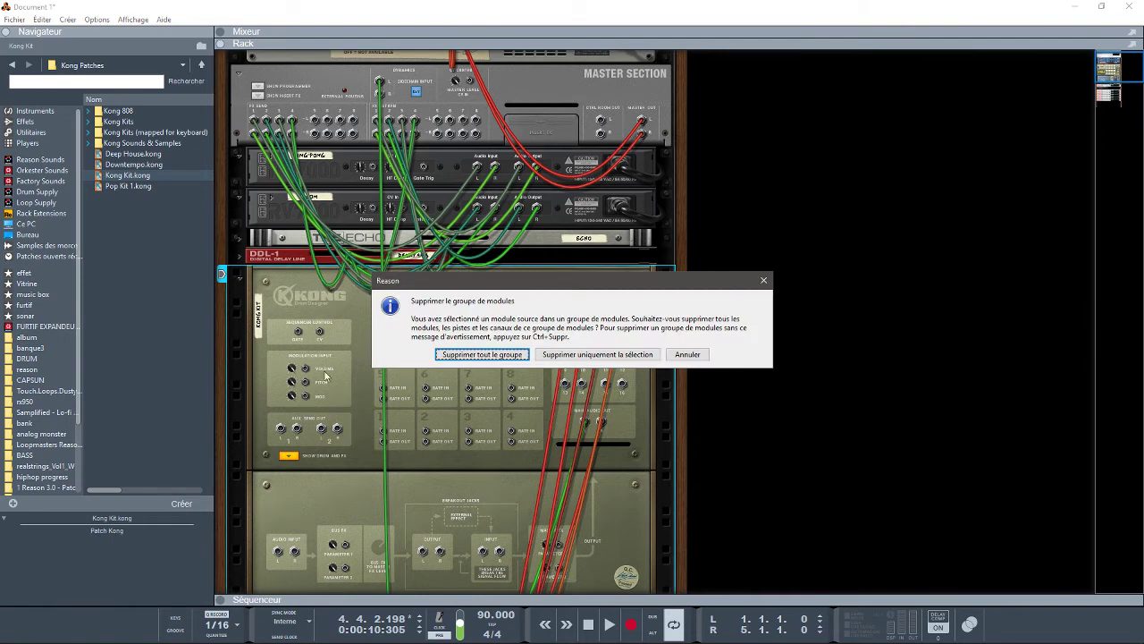
pyautogui.click(483, 354)
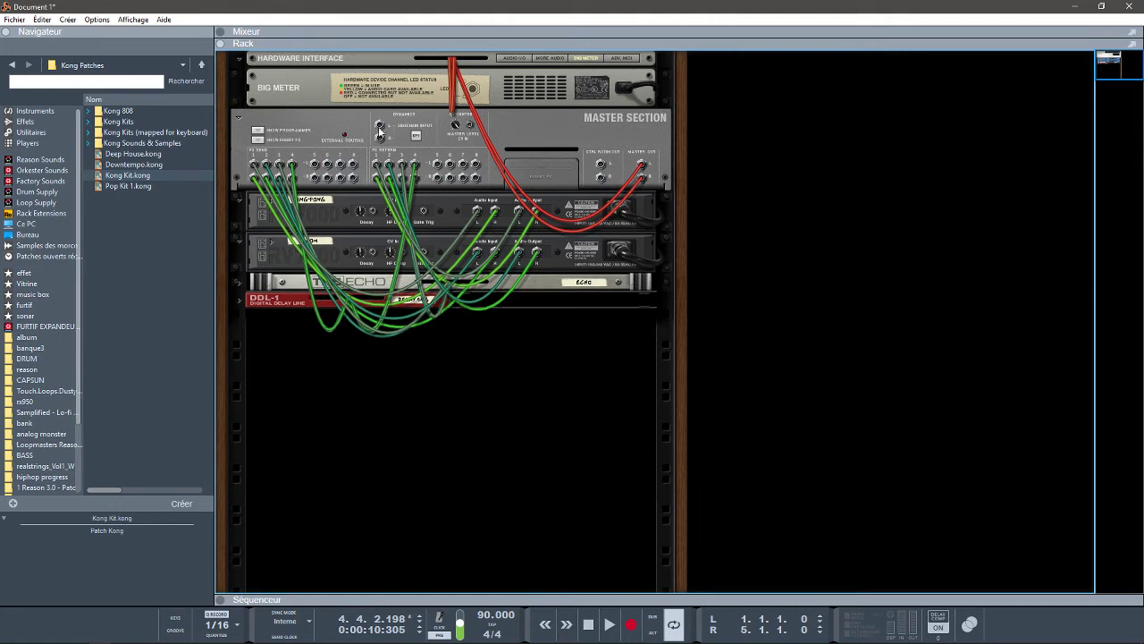
# Step: Find the NN-XT advanced sampler among the Reason instruments and add it to the rack below the DDL-1
pyautogui.click(40, 125)
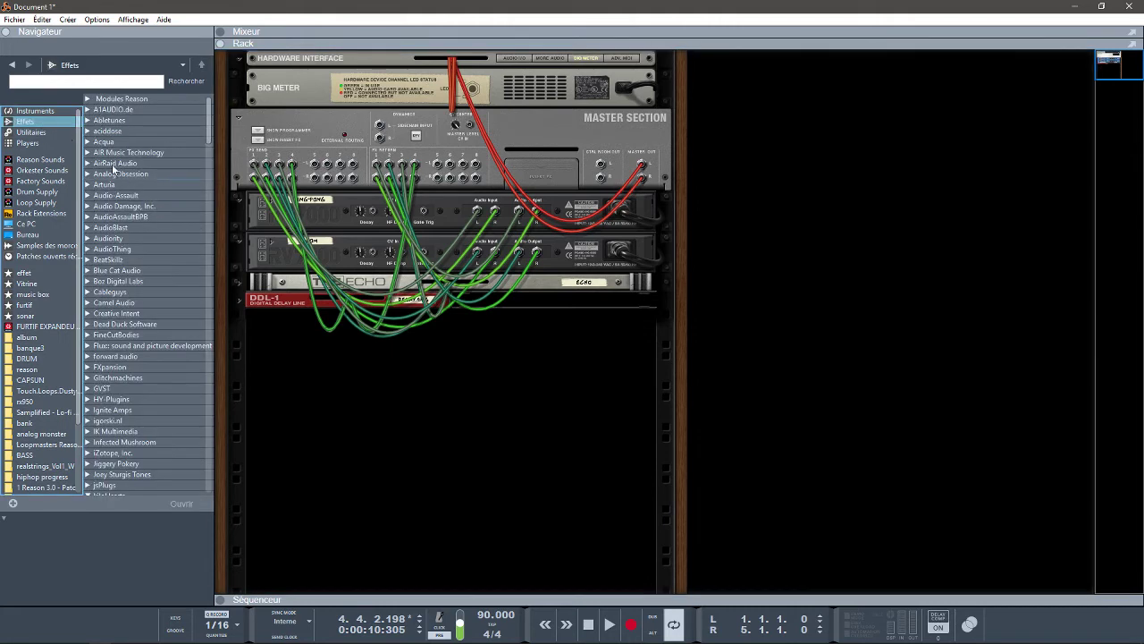
pyautogui.click(49, 113)
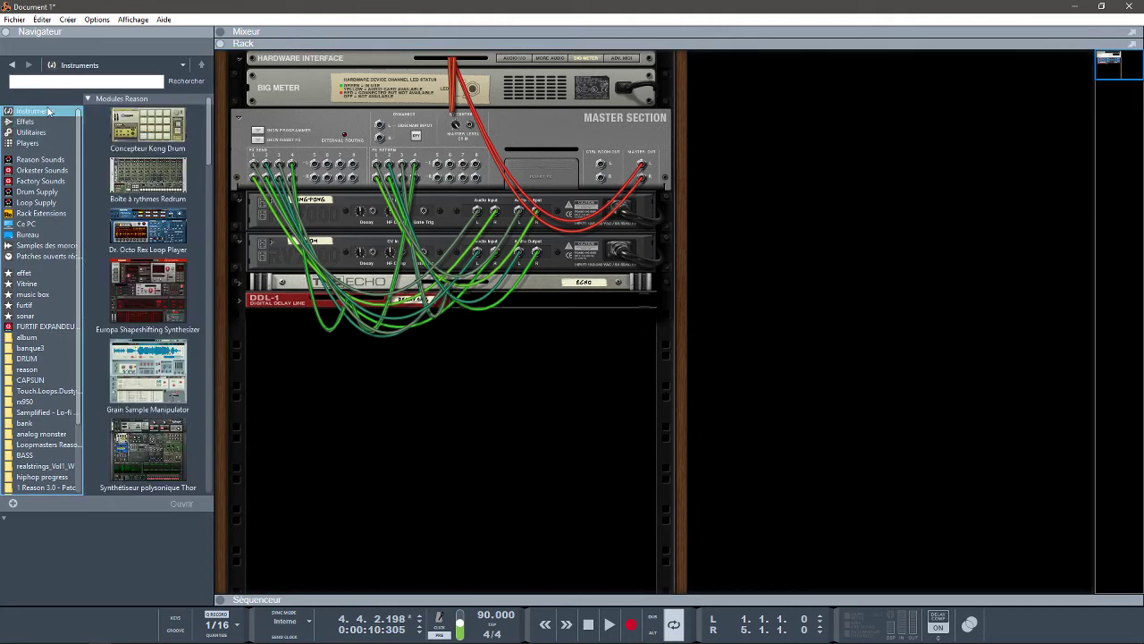
pyautogui.click(156, 188)
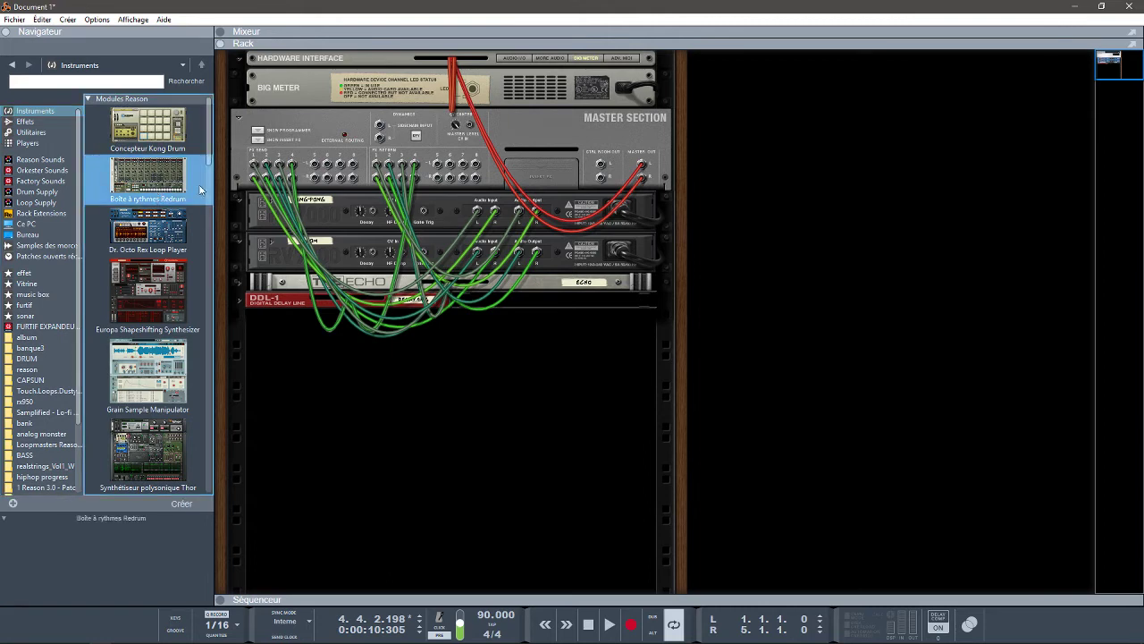
pyautogui.click(185, 149)
pyautogui.click(152, 179)
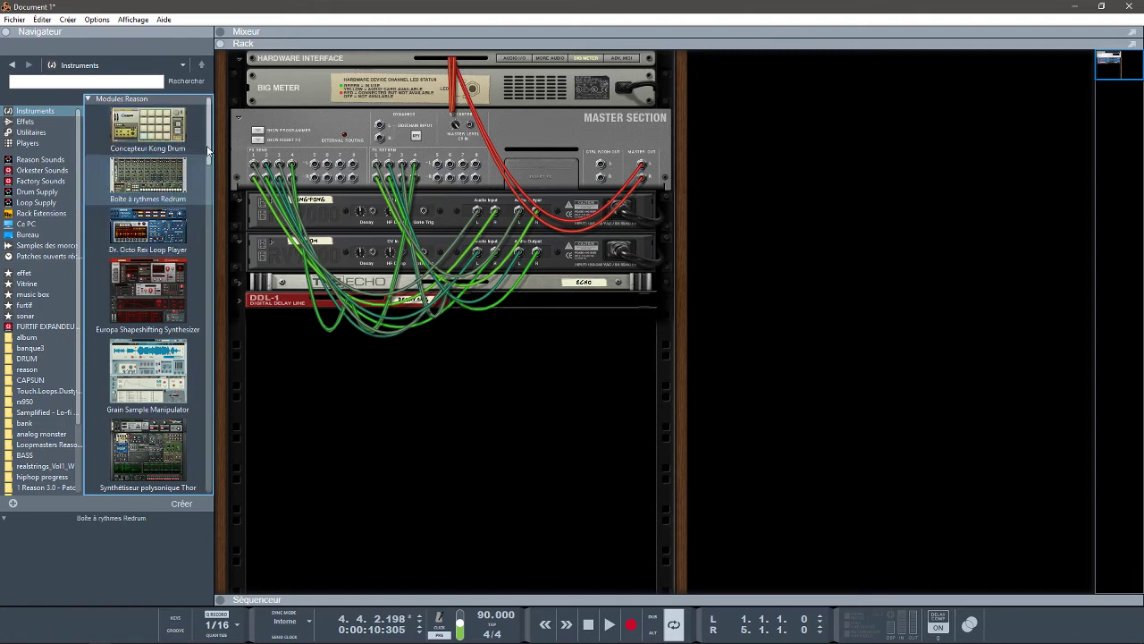
pyautogui.moveTo(208, 149); pyautogui.dragTo(215, 230)
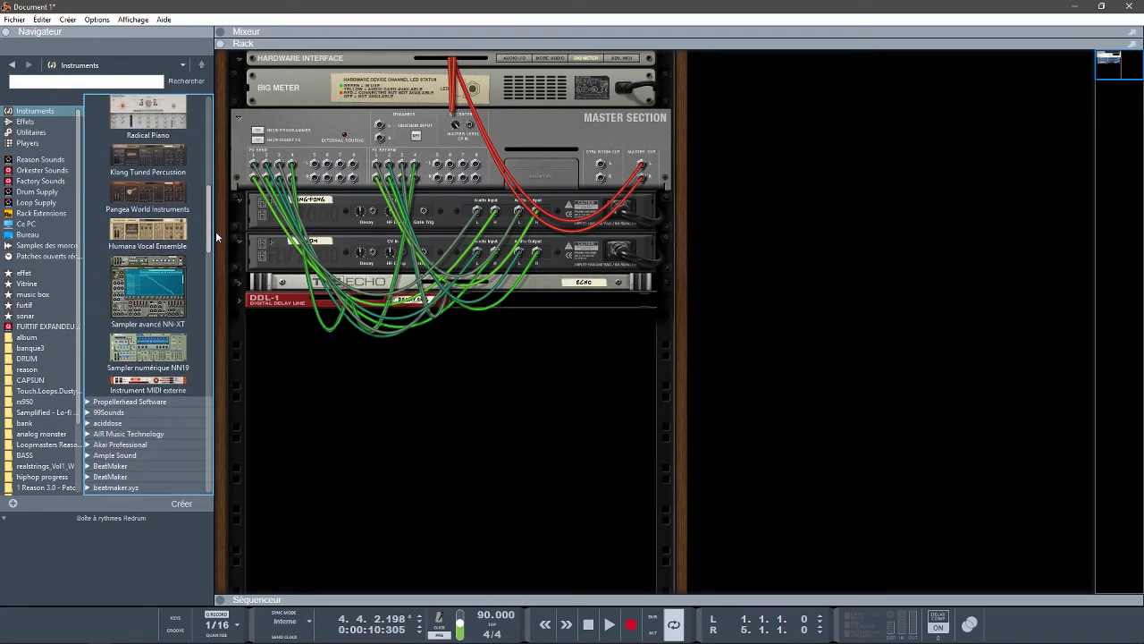
pyautogui.moveTo(134, 284); pyautogui.dragTo(468, 348)
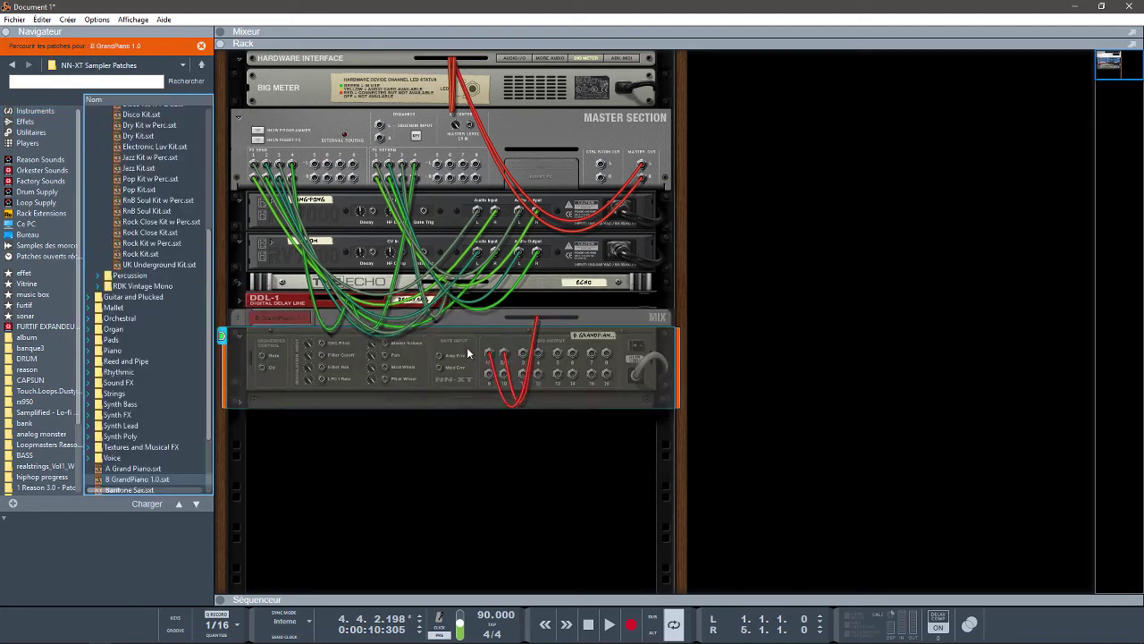
# Step: Reset the NN-XT to its initial patch and unfold its remote editor on the front of the rack
pyautogui.press('Tab')
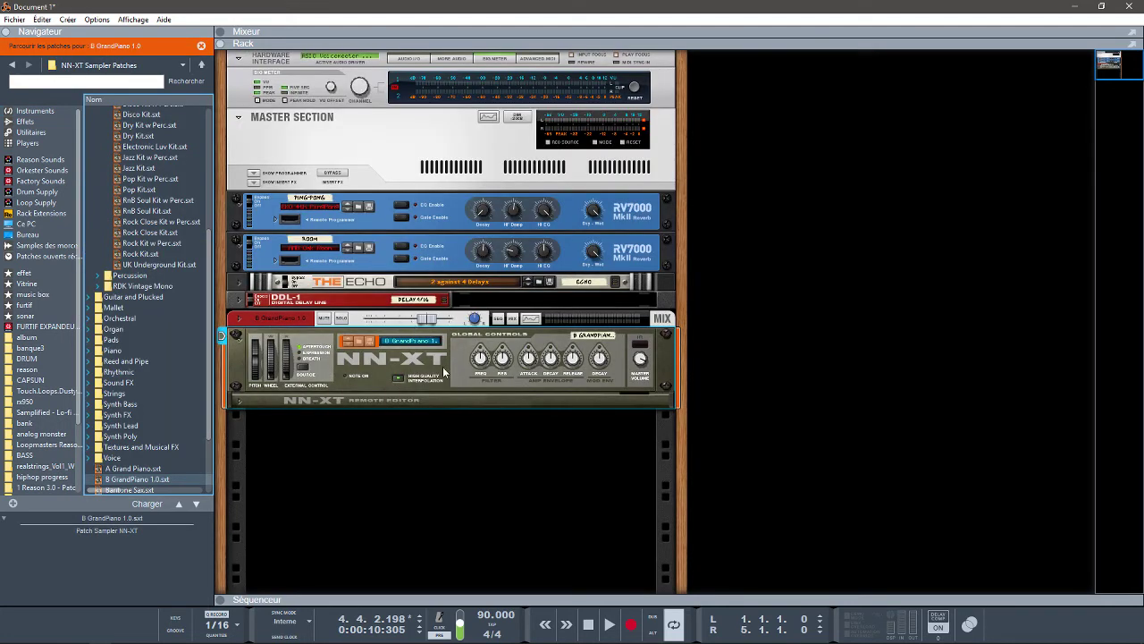
pyautogui.rightClick(444, 371)
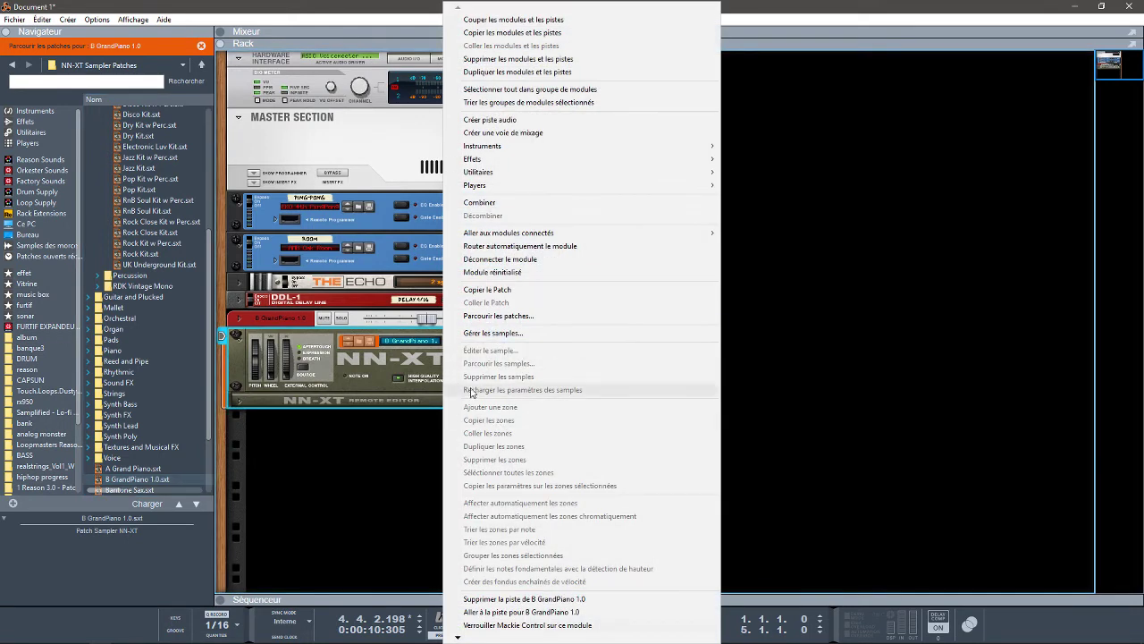
pyautogui.click(493, 272)
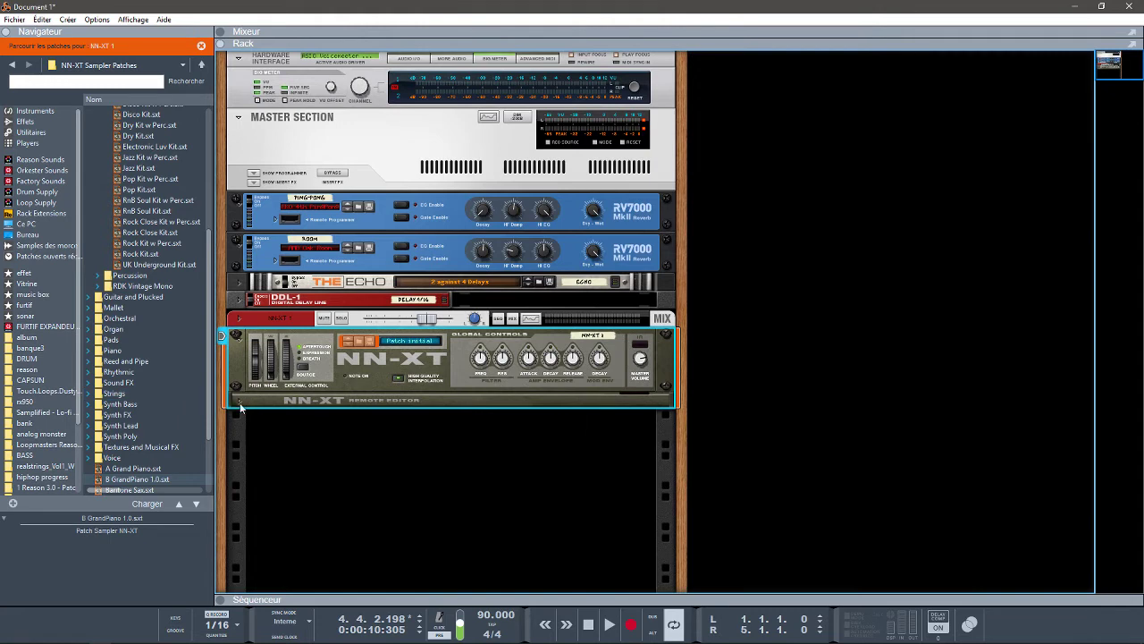
pyautogui.click(240, 402)
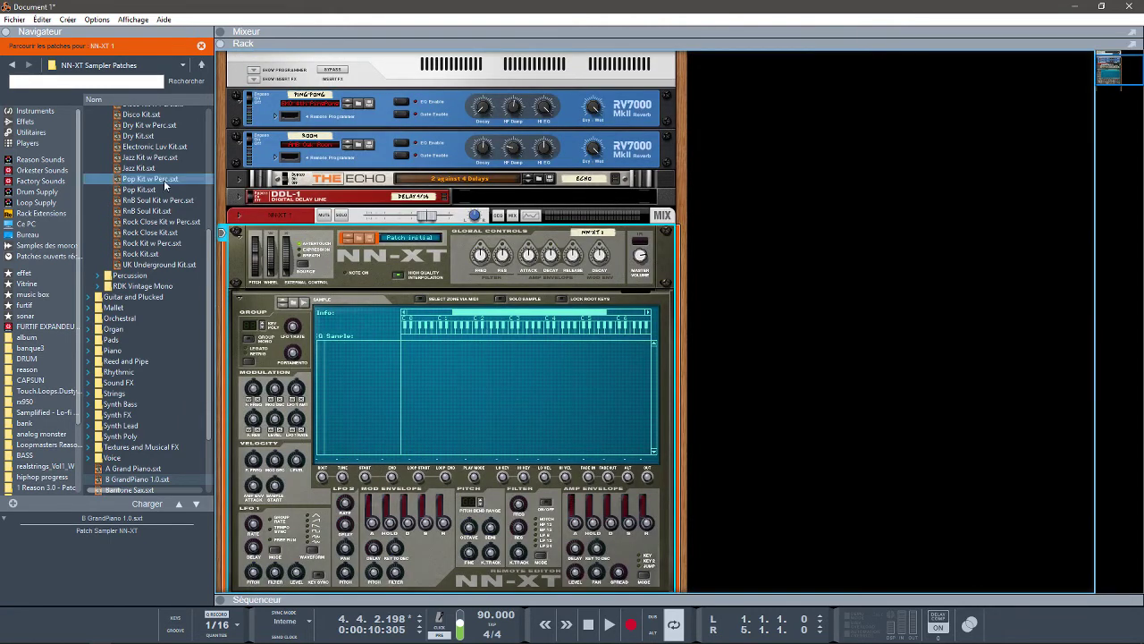
# Step: Browse samples for the NN-XT in the rx950 folder and add HH-808 to its key map, leaving the zone deselected
pyautogui.click(27, 401)
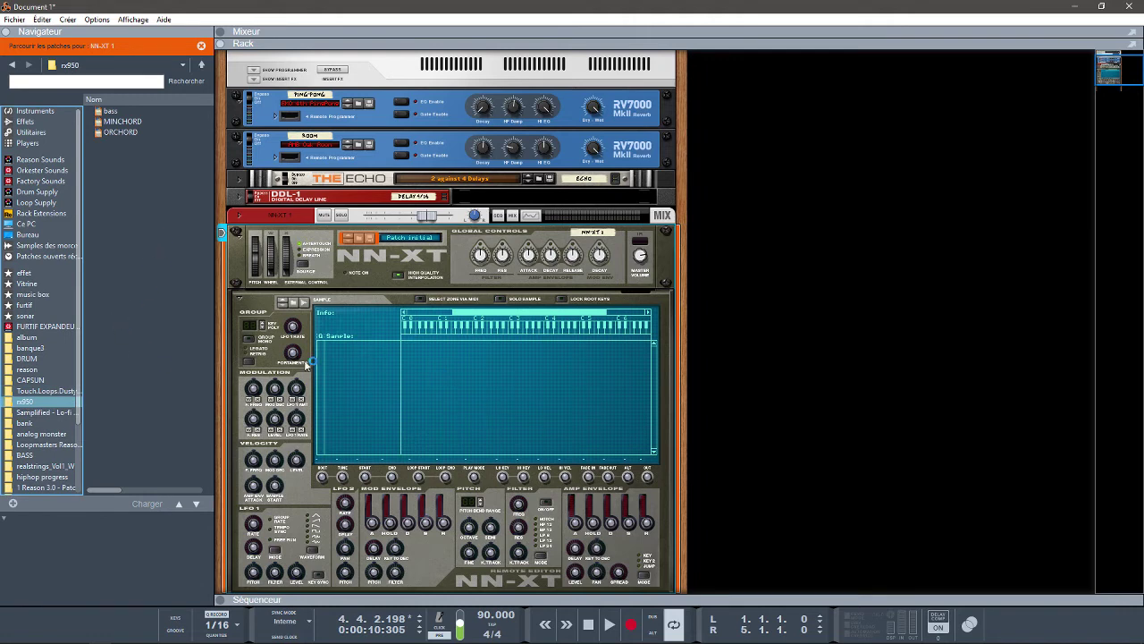
pyautogui.click(295, 302)
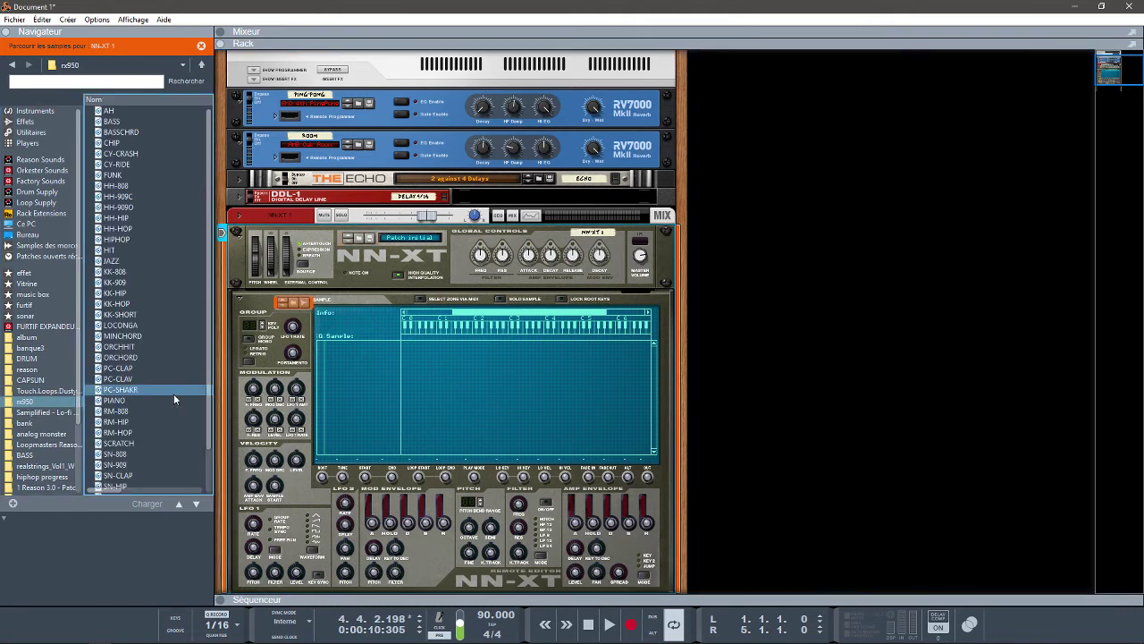
pyautogui.click(118, 187)
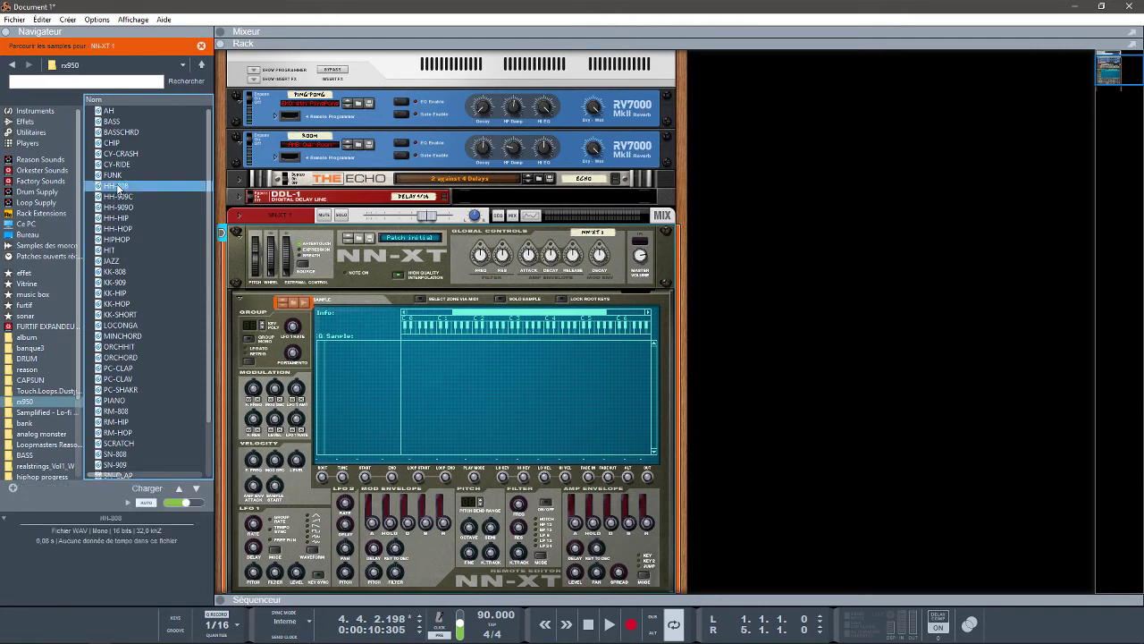
pyautogui.moveTo(118, 186); pyautogui.dragTo(424, 355)
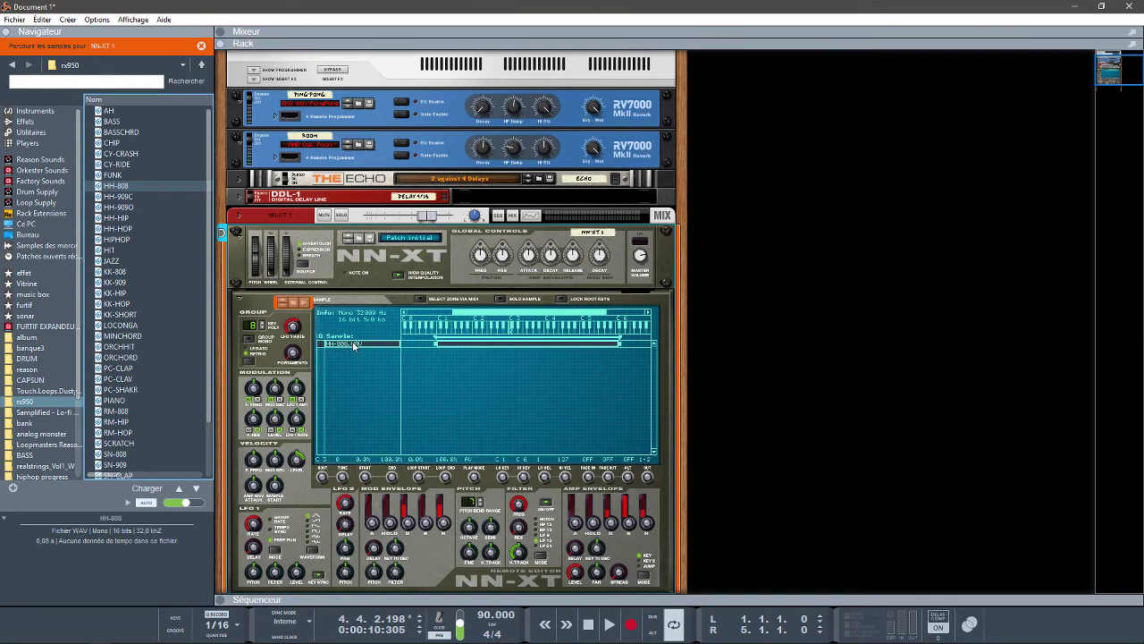
pyautogui.click(382, 395)
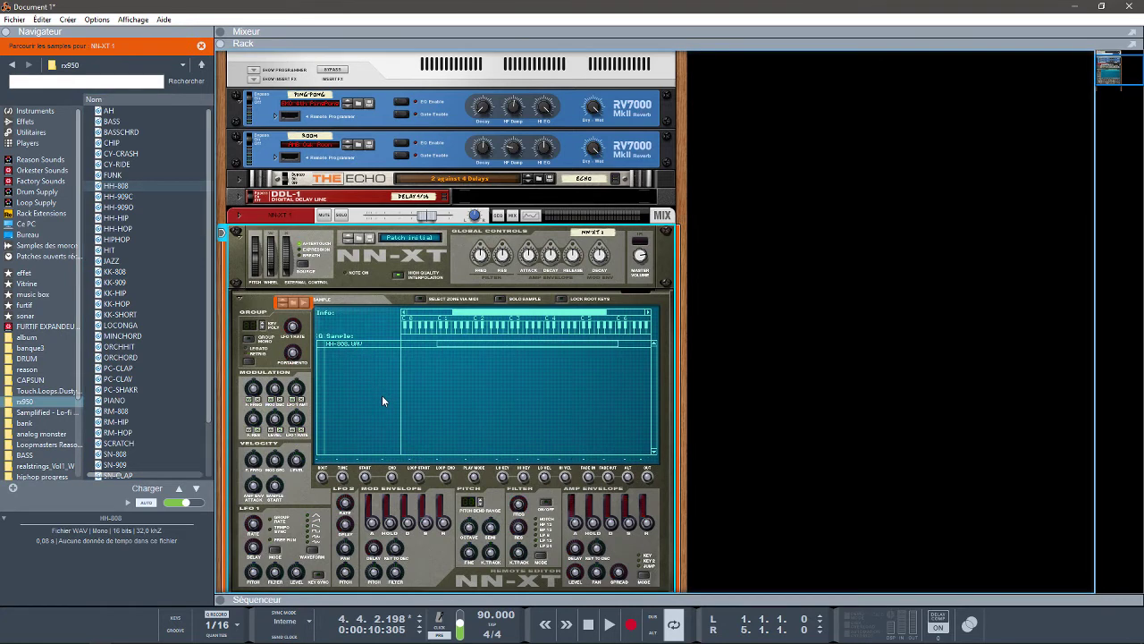
# Step: Audition the HH-909C and HH-909O samples and add HH-909O to the NN-XT key map as a separate zone
pyautogui.click(120, 198)
pyautogui.click(119, 210)
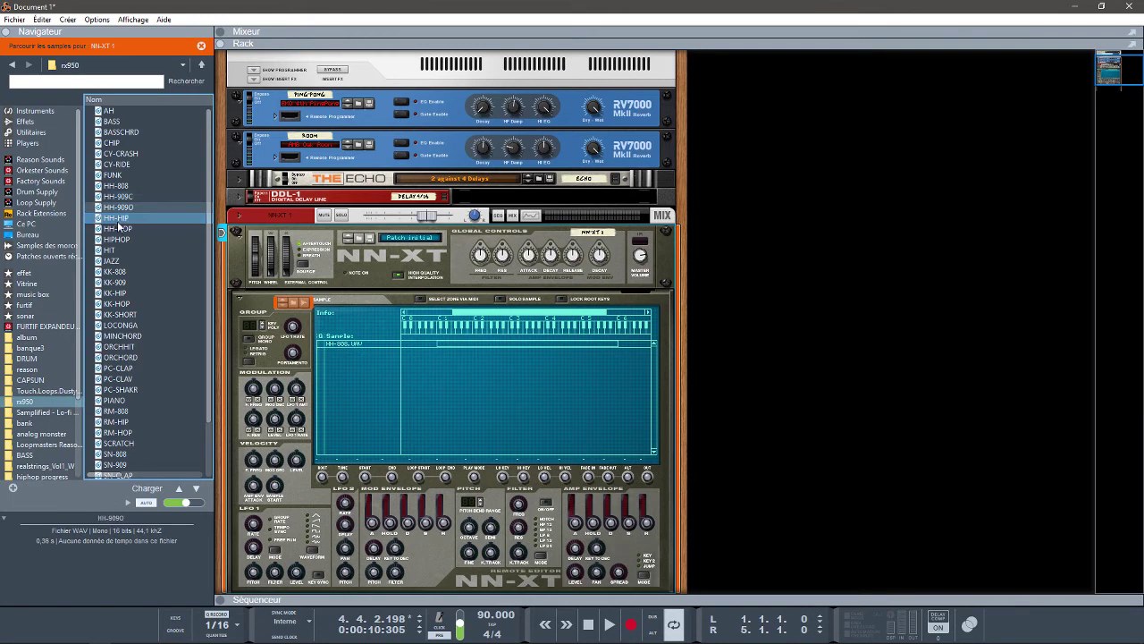
pyautogui.moveTo(121, 207); pyautogui.dragTo(385, 382)
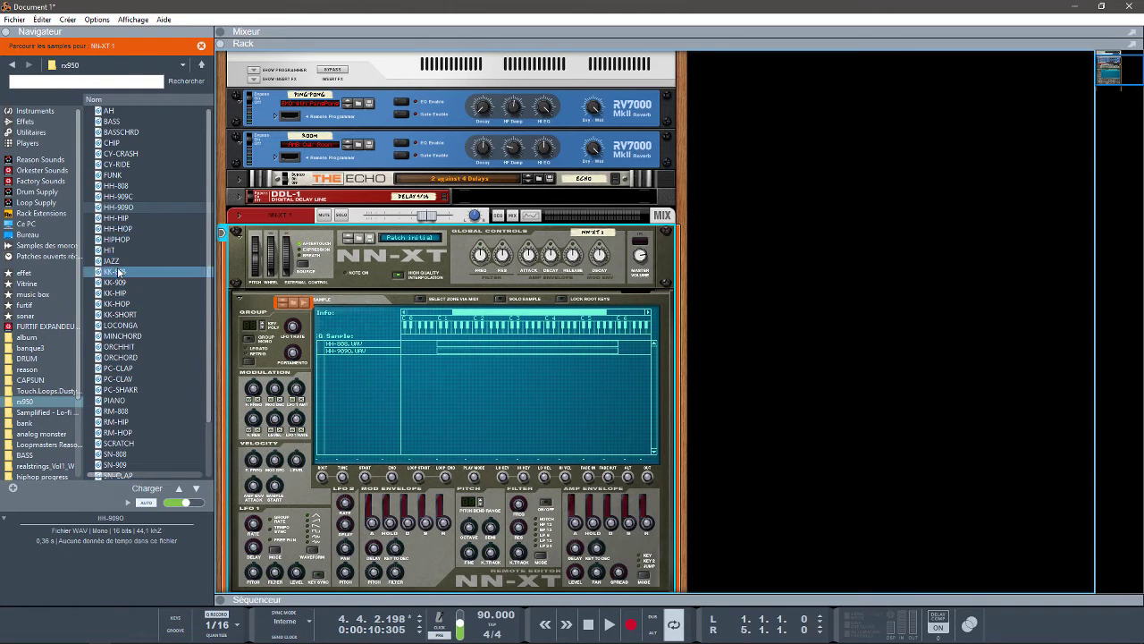
# Step: Audition the samples down to KK-808, add KK-808 to the NN-XT key map as its own zone and deselect it
pyautogui.click(119, 230)
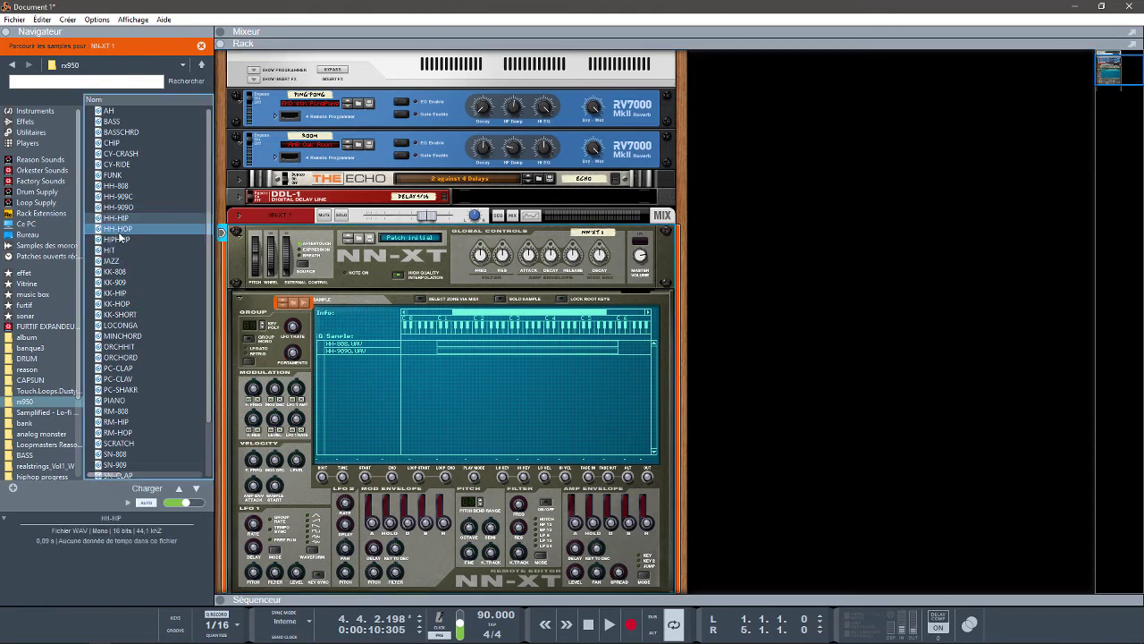
pyautogui.click(117, 239)
pyautogui.click(111, 252)
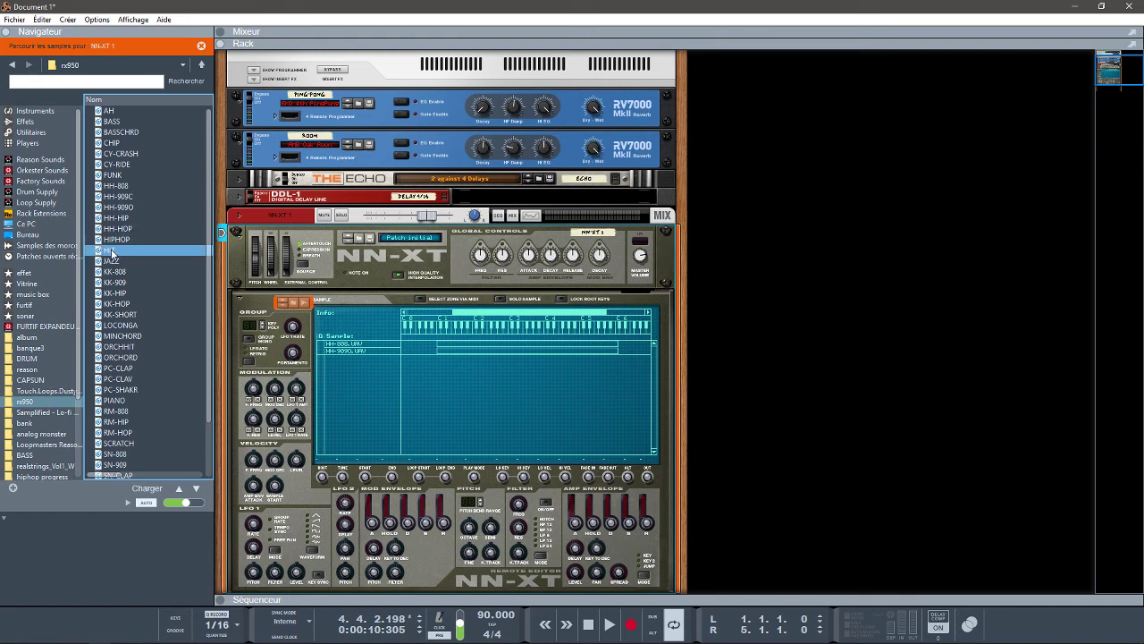
pyautogui.click(113, 265)
pyautogui.click(113, 273)
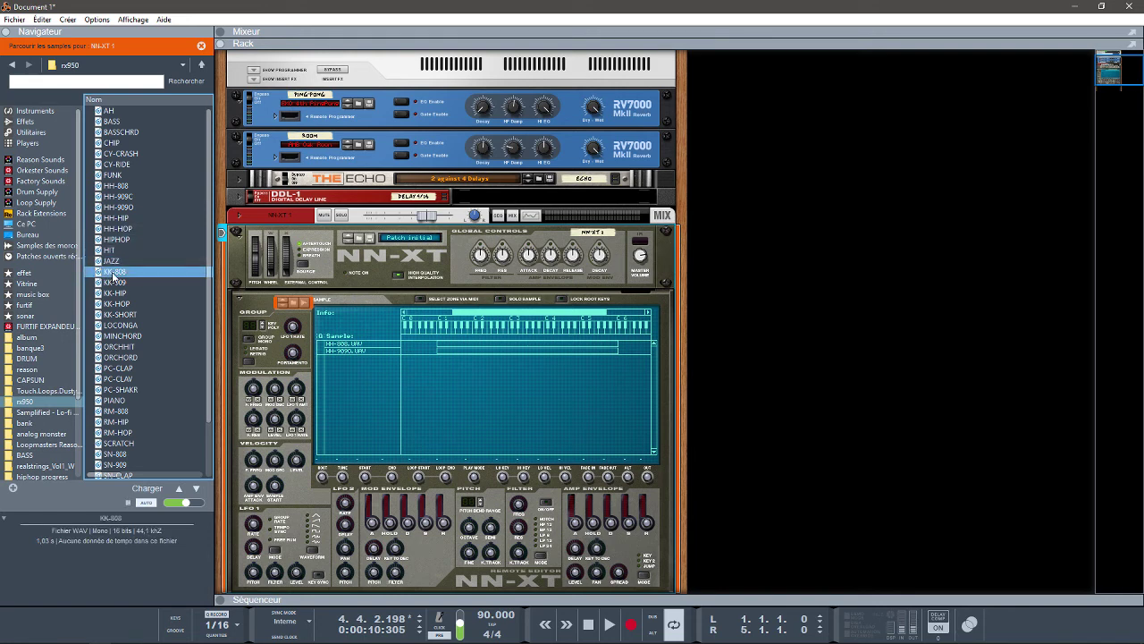
pyautogui.moveTo(113, 278); pyautogui.dragTo(369, 396)
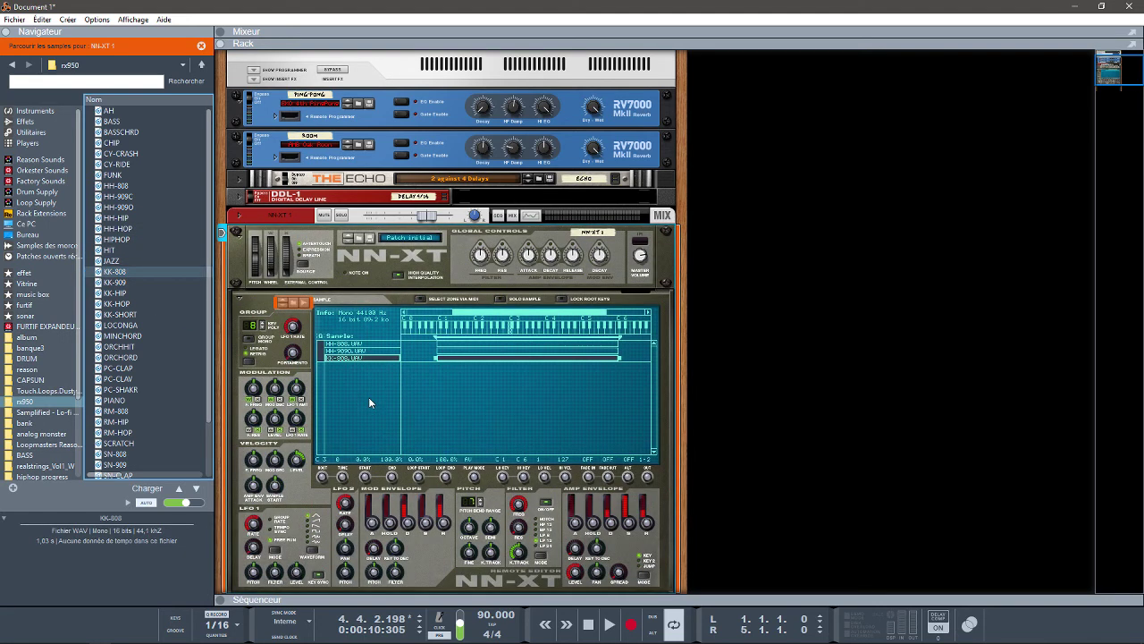
pyautogui.click(328, 376)
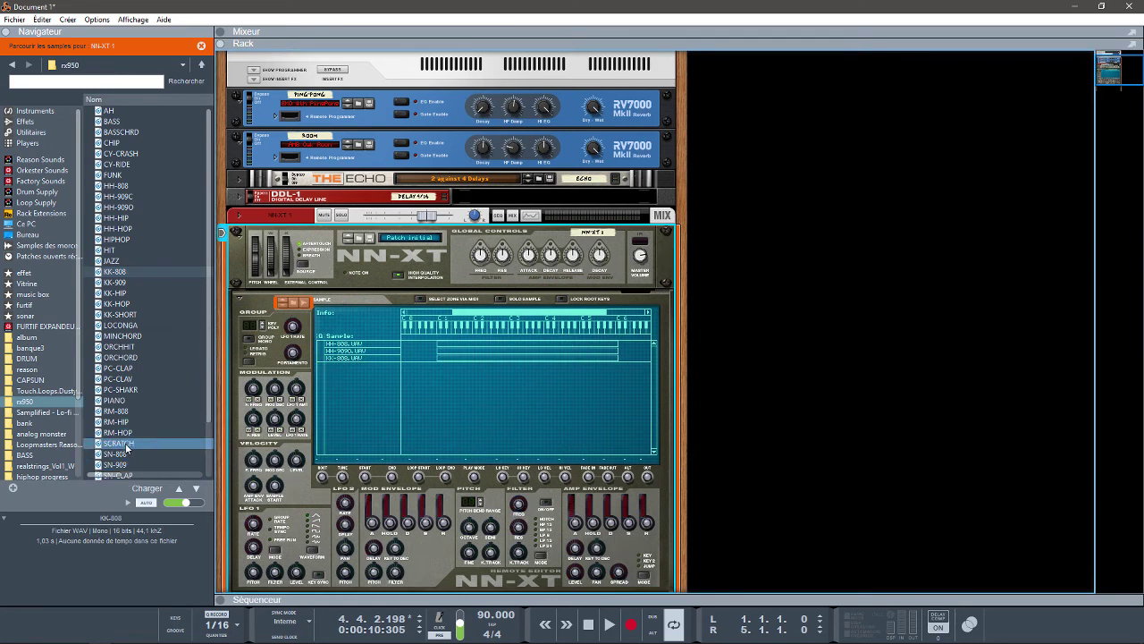
# Step: Add the SCRATCH sample to the NN-XT key map as its own zone and deselect it
pyautogui.click(153, 444)
pyautogui.moveTo(154, 447); pyautogui.dragTo(396, 410)
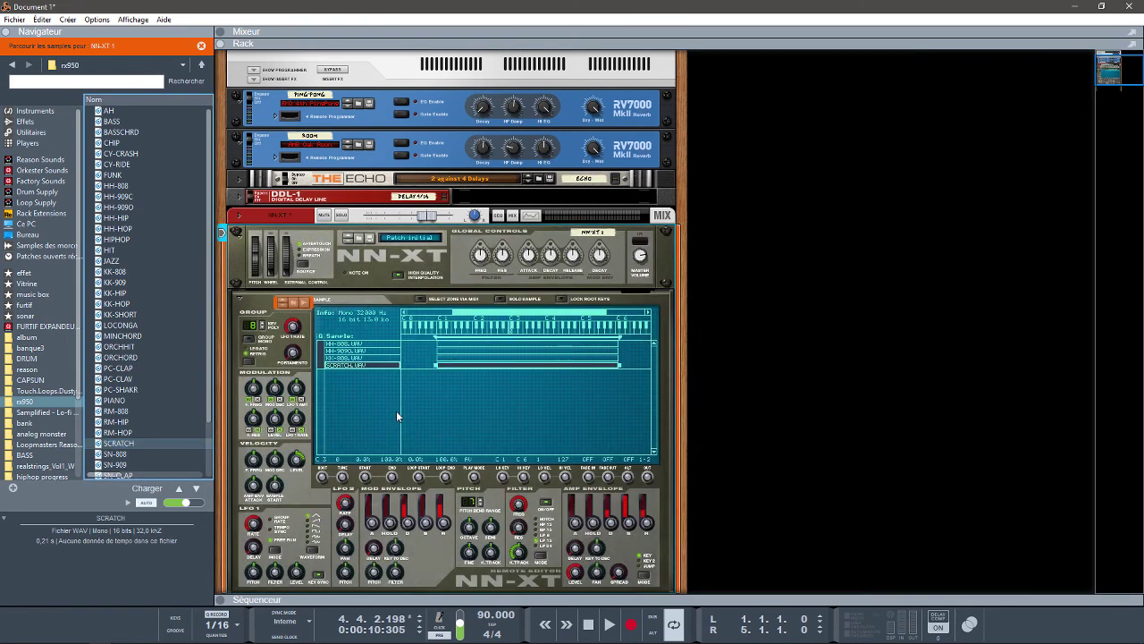
pyautogui.click(358, 393)
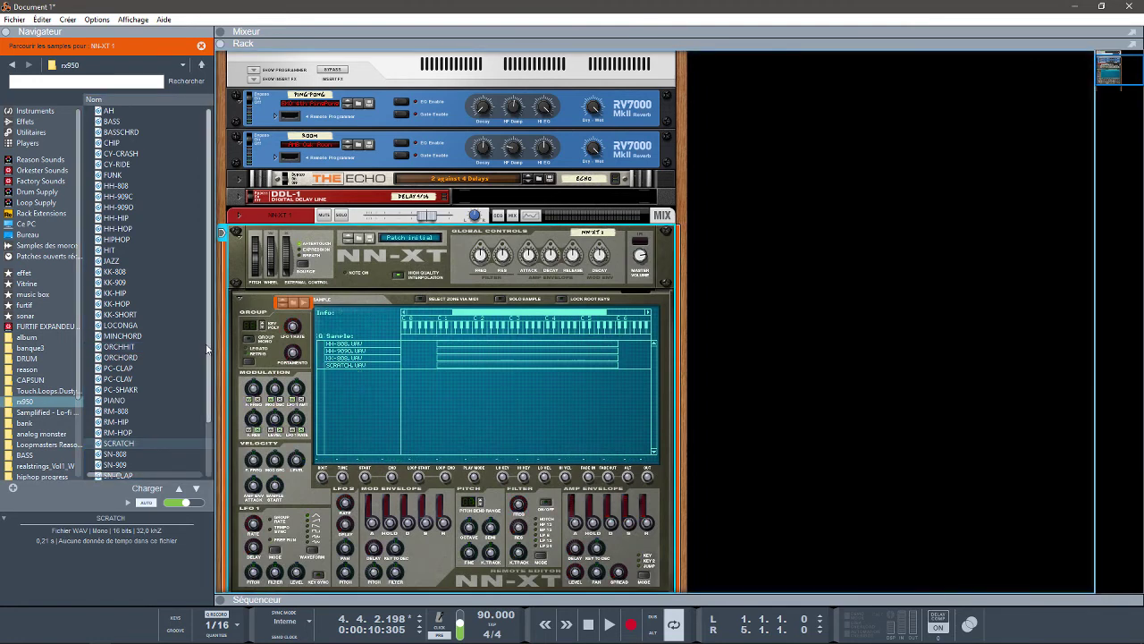
# Step: Add the SN-808 sample to the NN-XT key map as a new zone
pyautogui.scroll(-1, 207, 374)
pyautogui.scroll(-1, 208, 375)
pyautogui.click(109, 393)
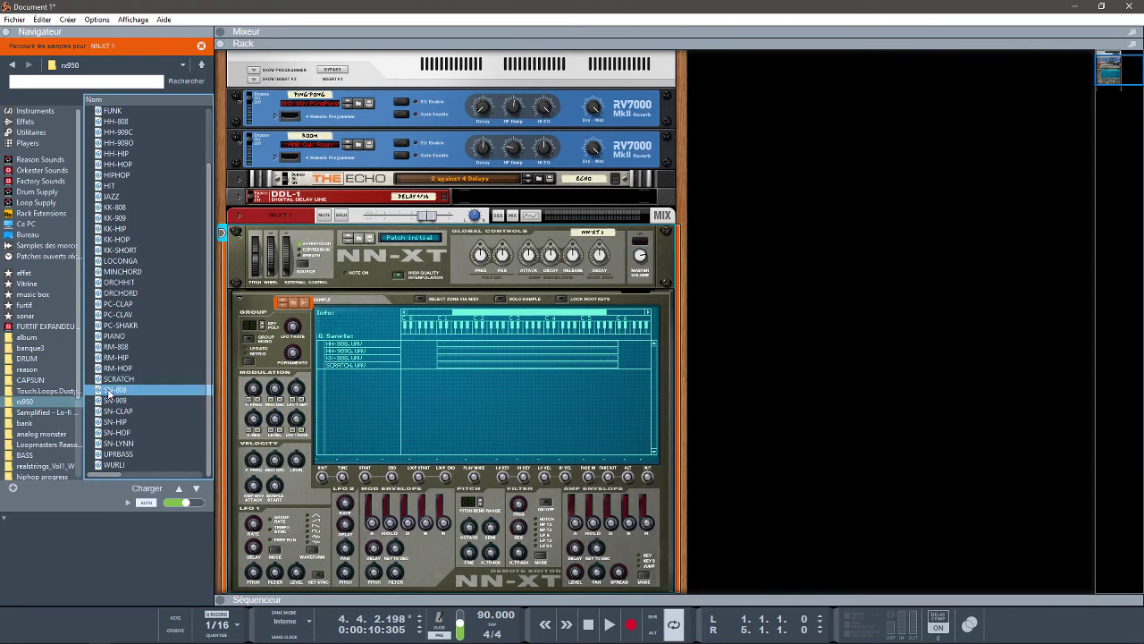
pyautogui.moveTo(109, 394); pyautogui.dragTo(385, 426)
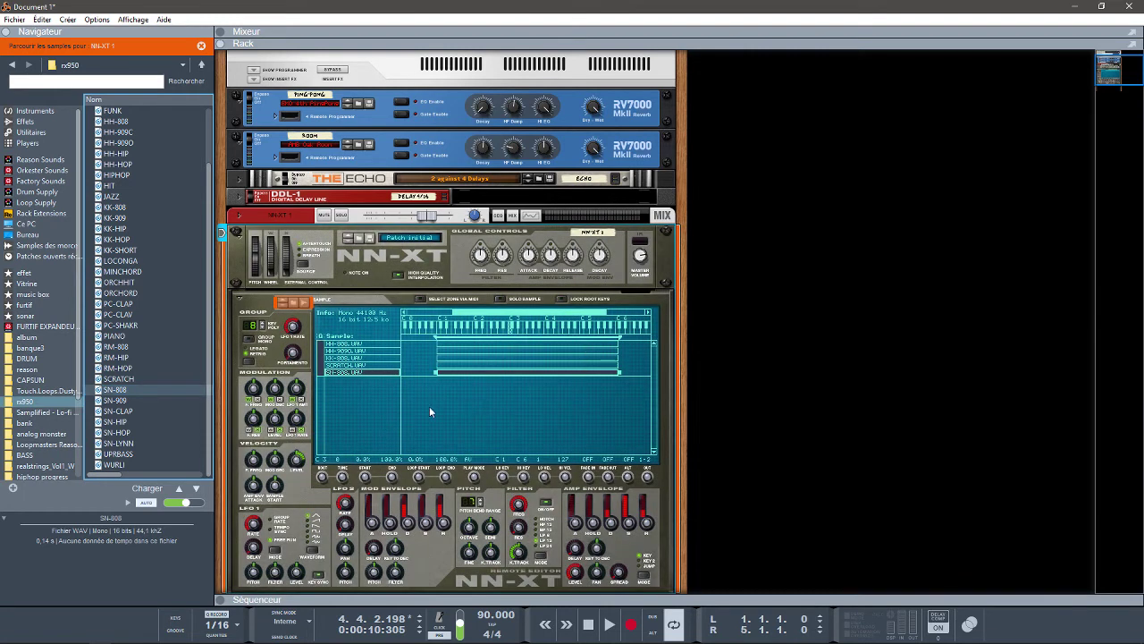
# Step: Automatically map the NN-XT sample zones chromatically and turn on zone selection via MIDI
pyautogui.click(366, 353)
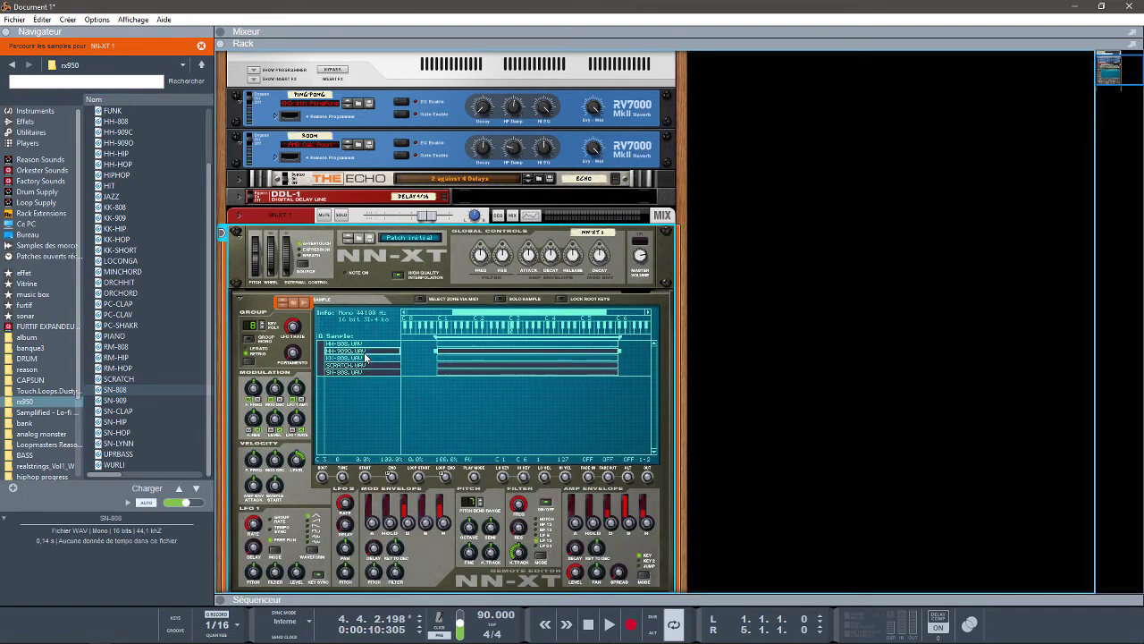
pyautogui.click(366, 344)
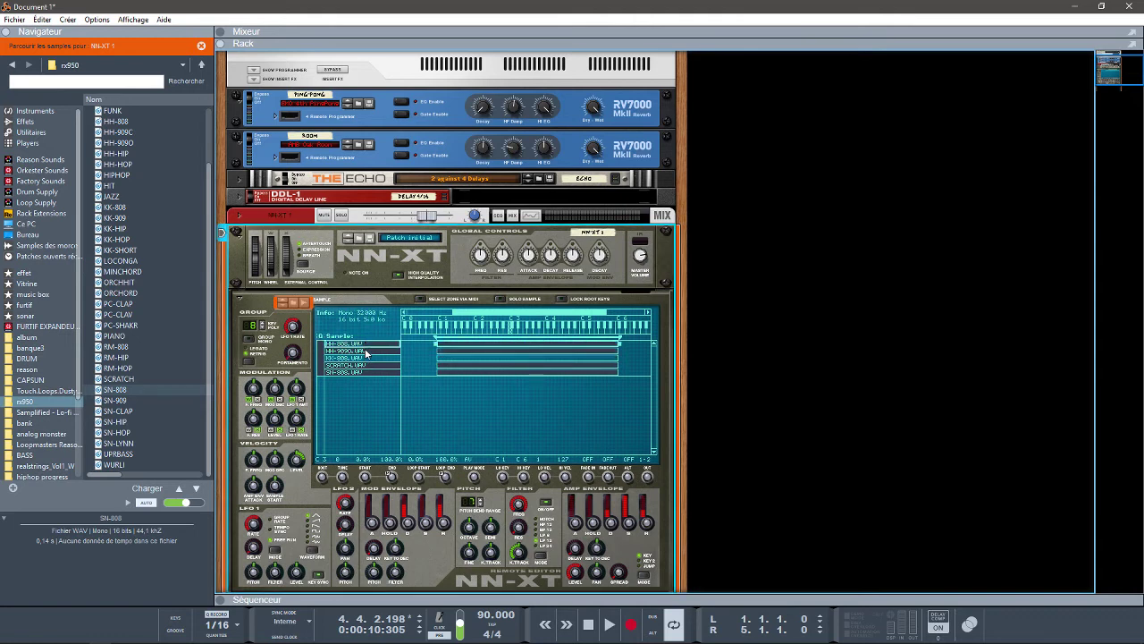
pyautogui.click(364, 358)
pyautogui.rightClick(364, 359)
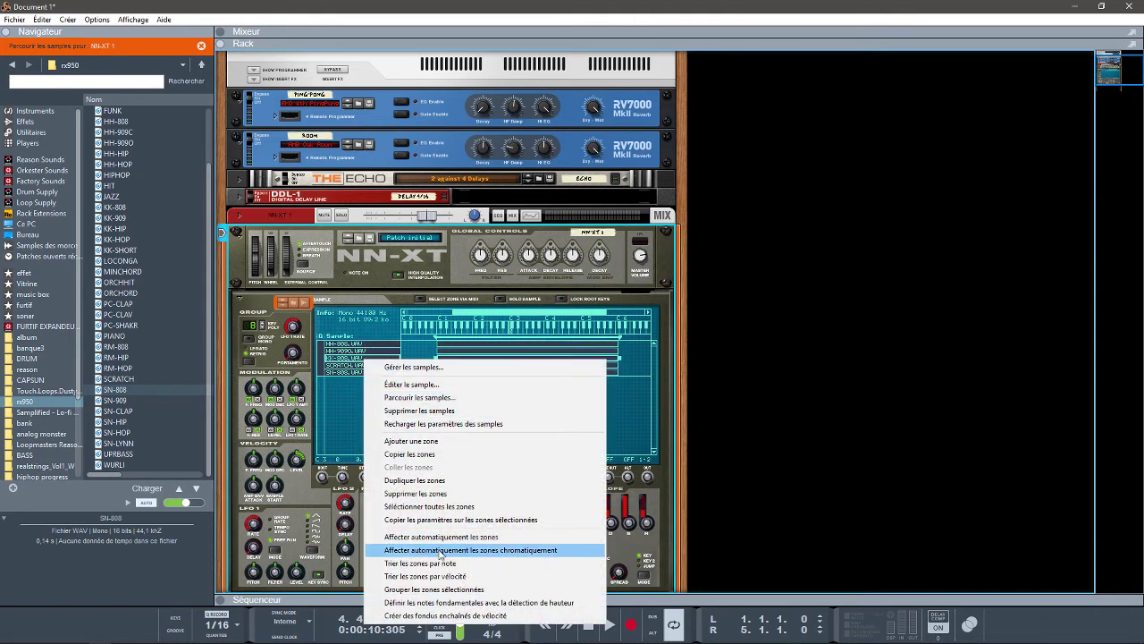
pyautogui.click(516, 550)
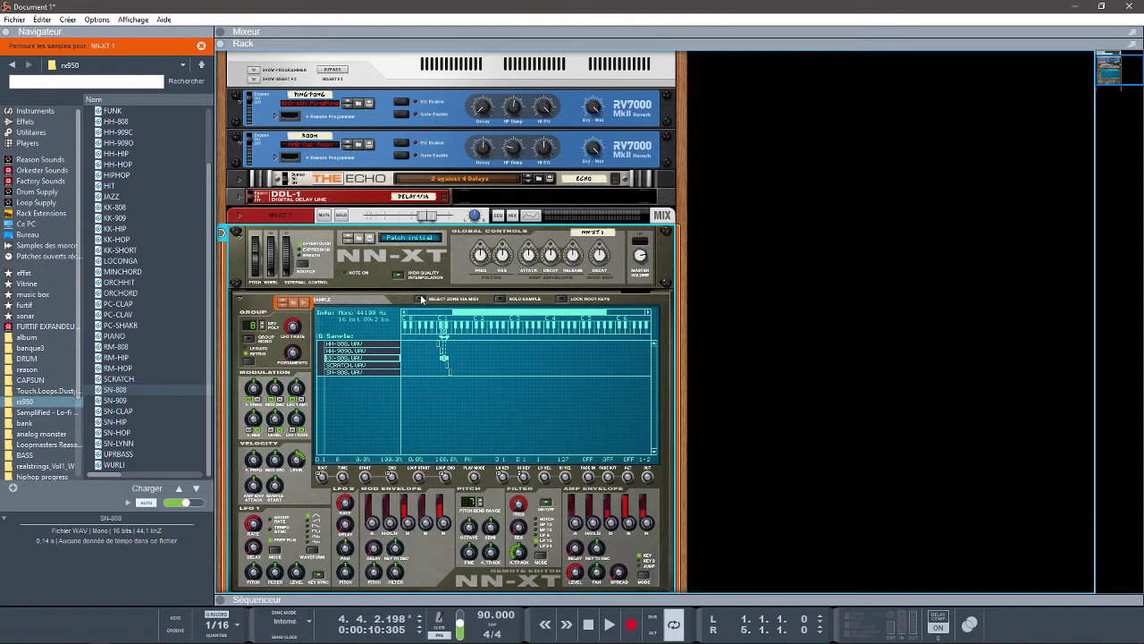
pyautogui.click(441, 348)
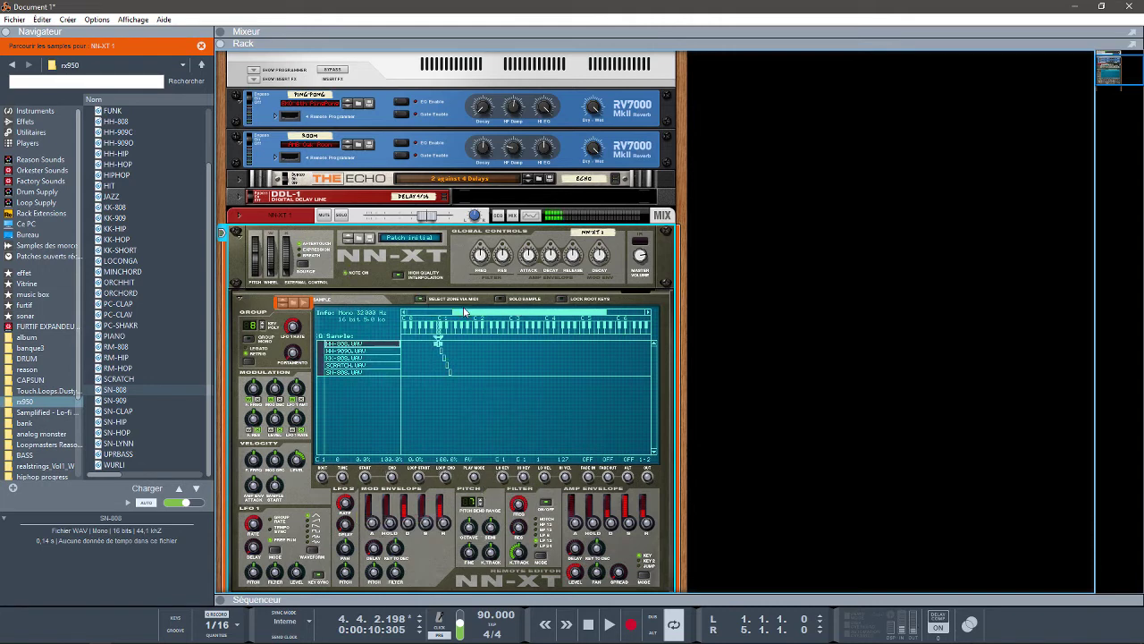
# Step: Audition the NN-XT key map's five sample zones one after another, from HH-808 to SN-808
pyautogui.press('Down')
pyautogui.press('Down')
pyautogui.press('Down')
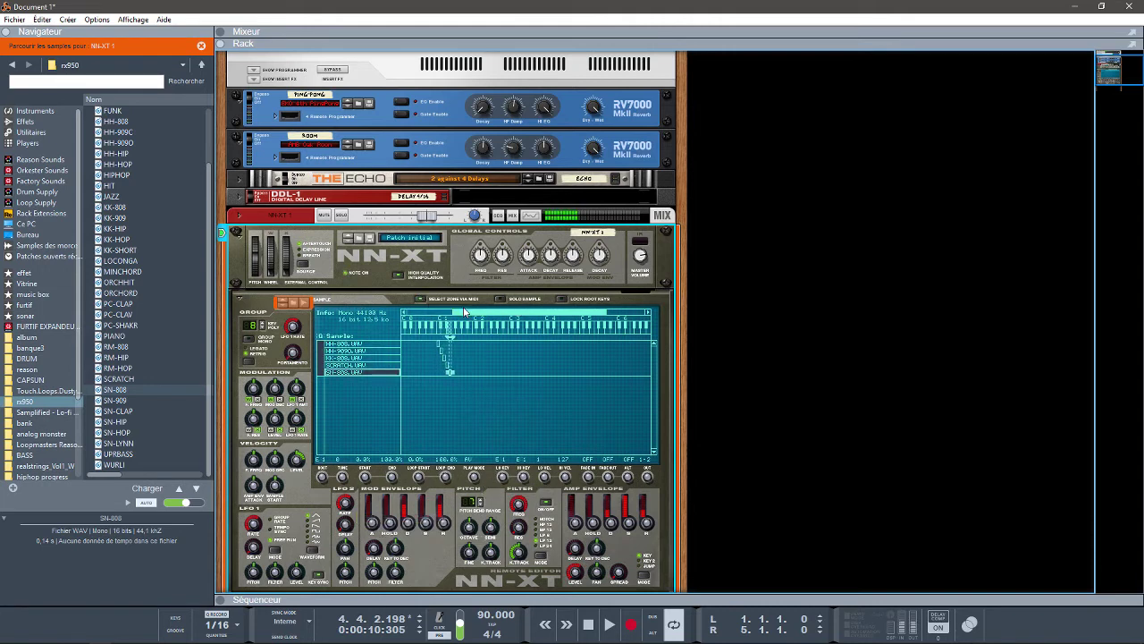
pyautogui.press('Up')
pyautogui.press('Up')
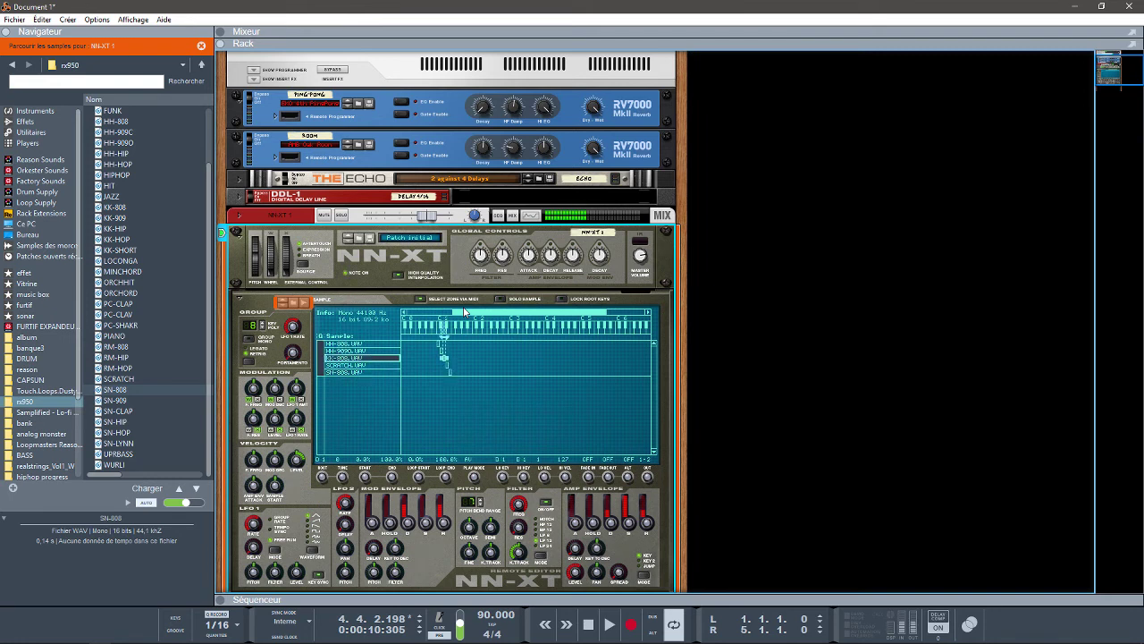
pyautogui.press('Up')
pyautogui.press('Up')
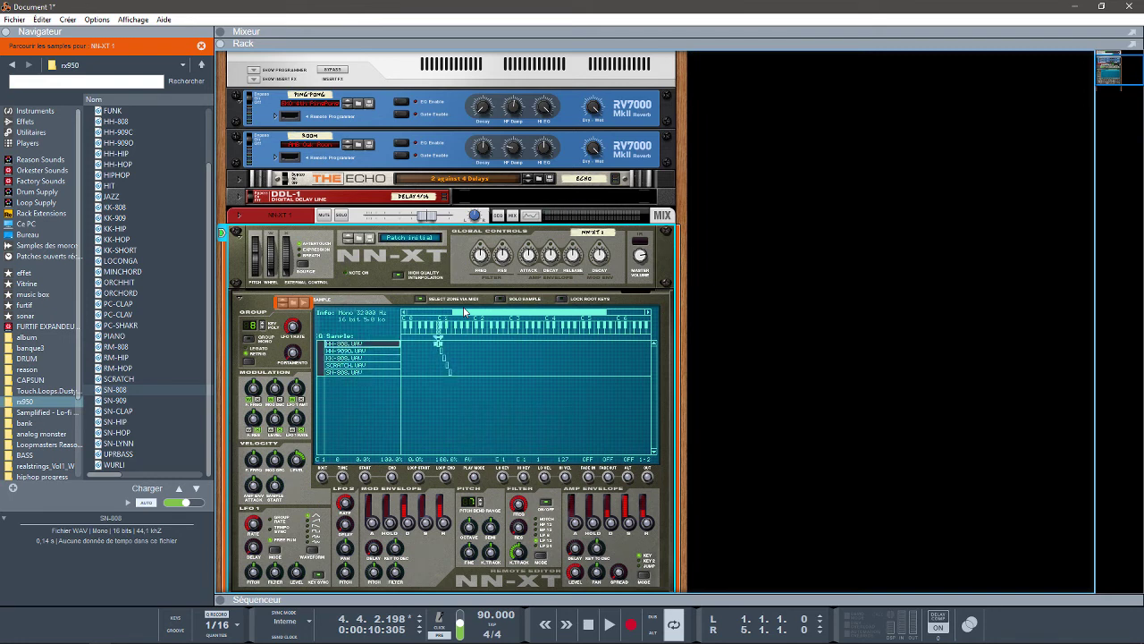
pyautogui.press('Down')
pyautogui.press('Down')
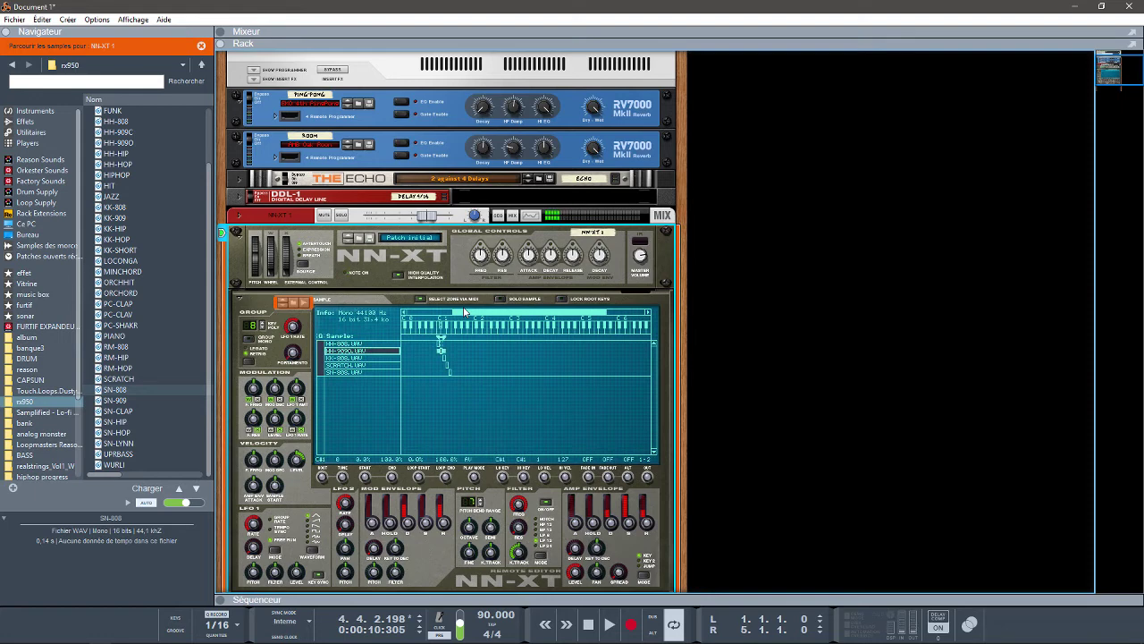
pyautogui.press('Down')
pyautogui.press('Down')
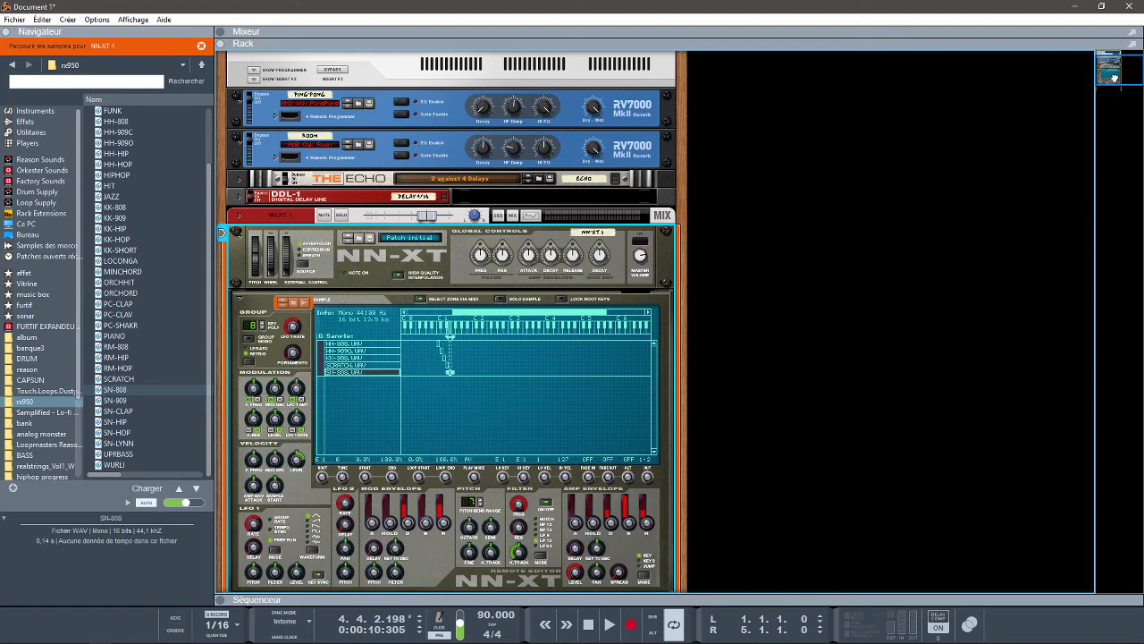
# Step: Fold the NN-XT remote editor and move its mix channel below the sampler in the rack
pyautogui.moveTo(1114, 79); pyautogui.dragTo(1115, 88)
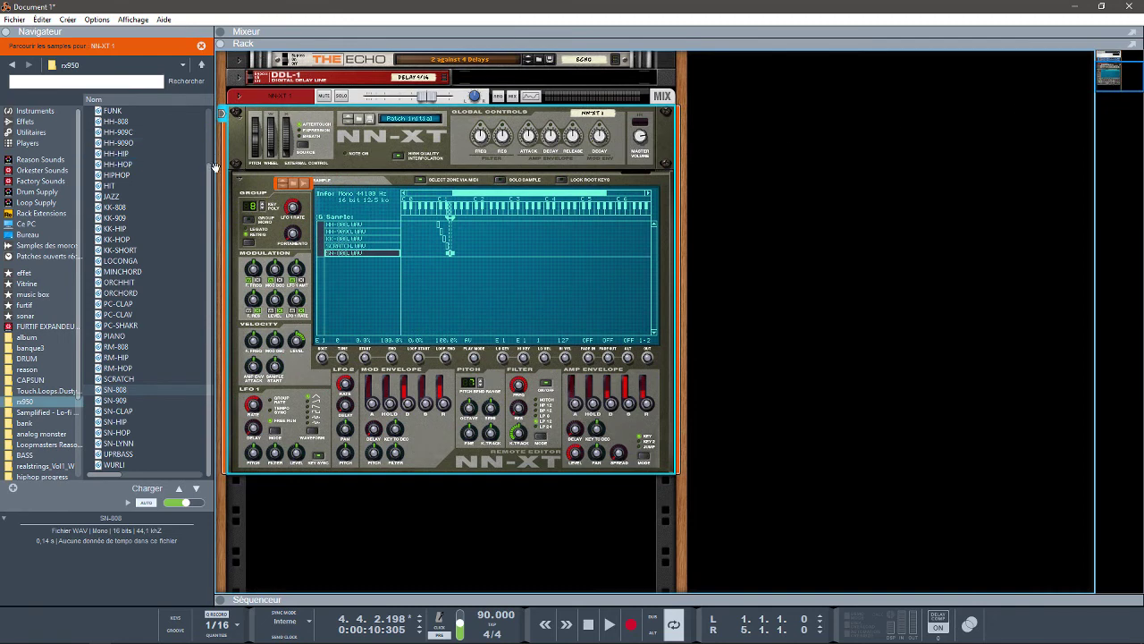
pyautogui.click(239, 181)
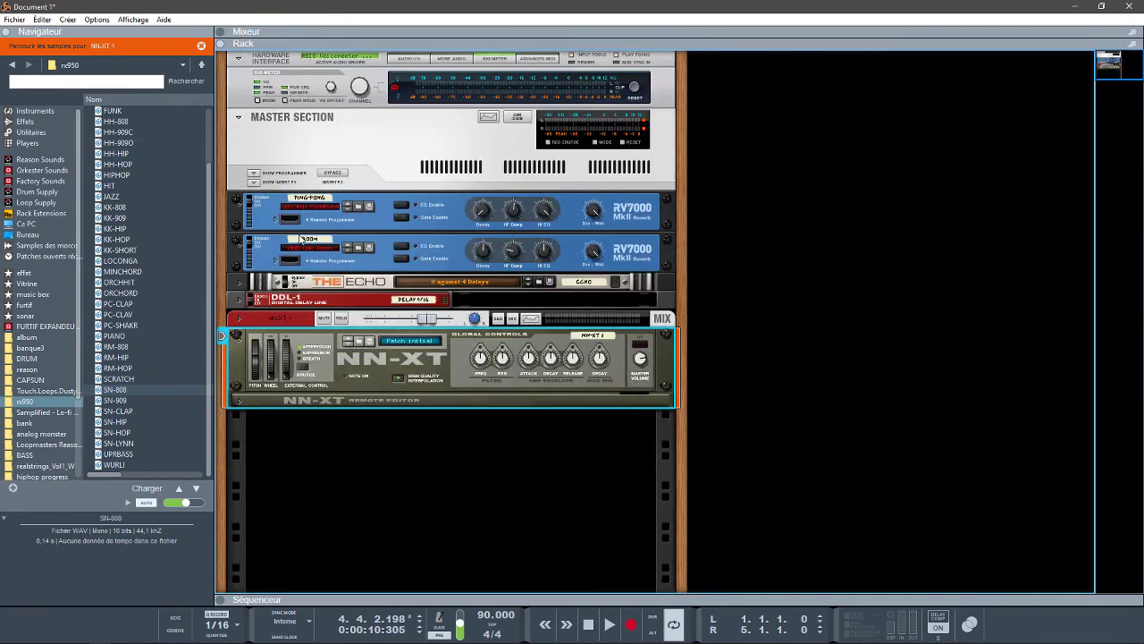
pyautogui.rightClick(415, 444)
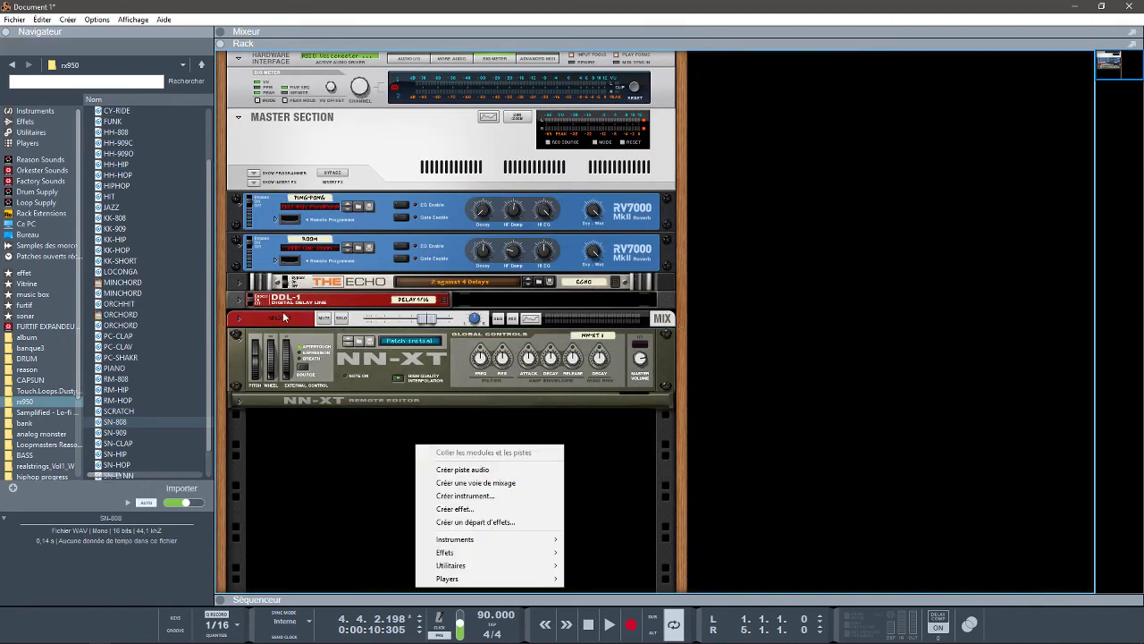
pyautogui.moveTo(284, 318); pyautogui.dragTo(327, 409)
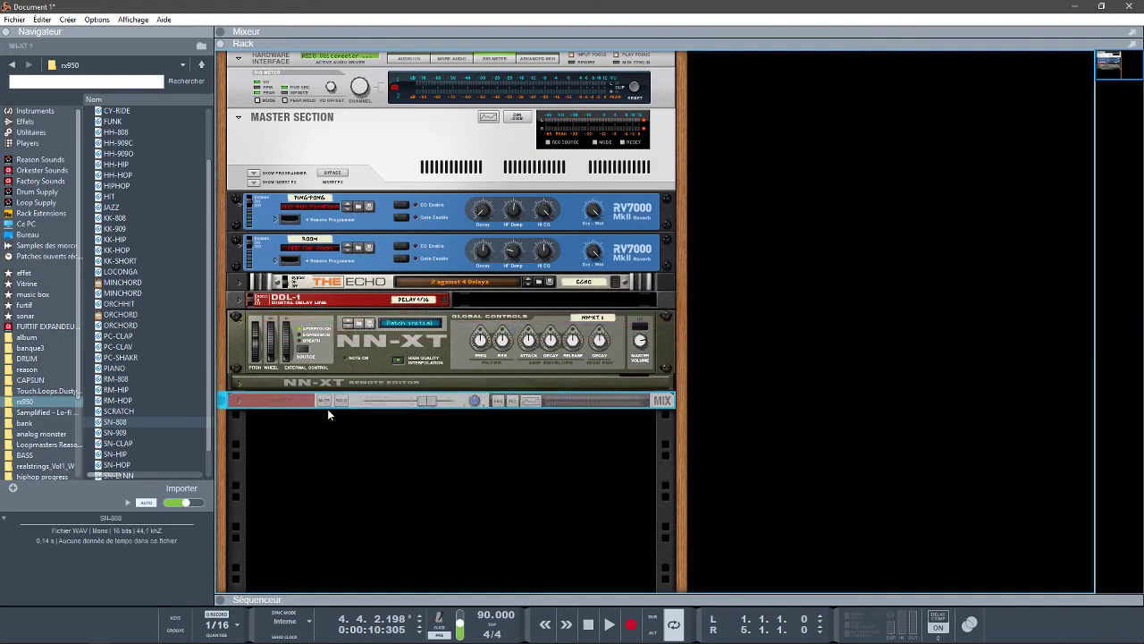
# Step: Create four additional mix channels in the rack below the NN-XT's existing mix channel
pyautogui.rightClick(354, 450)
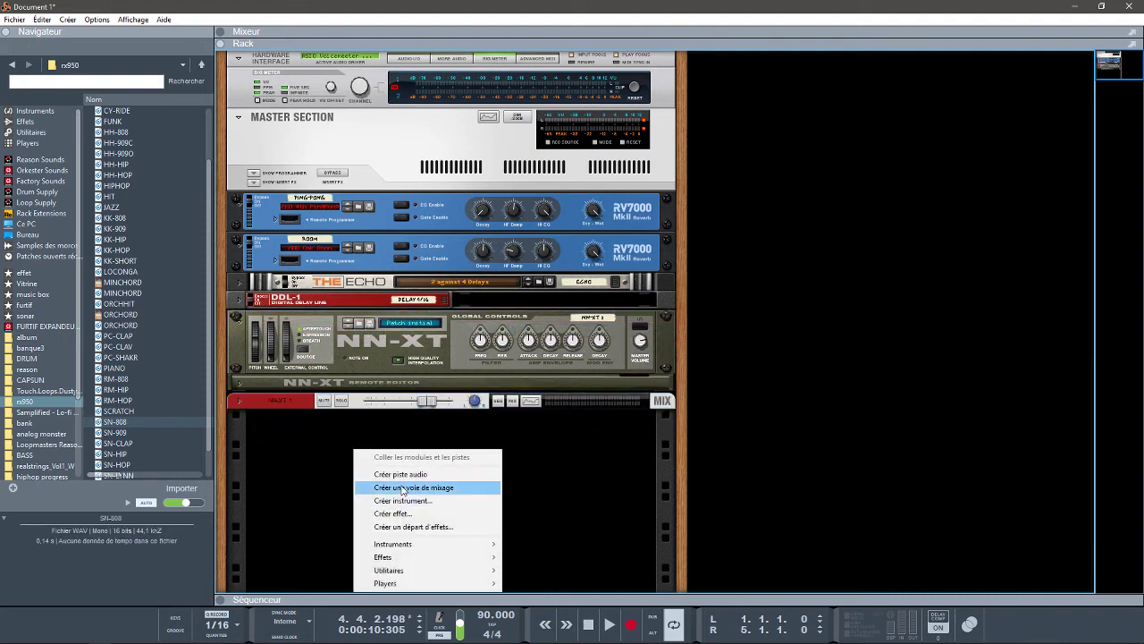
pyautogui.click(403, 488)
pyautogui.rightClick(387, 483)
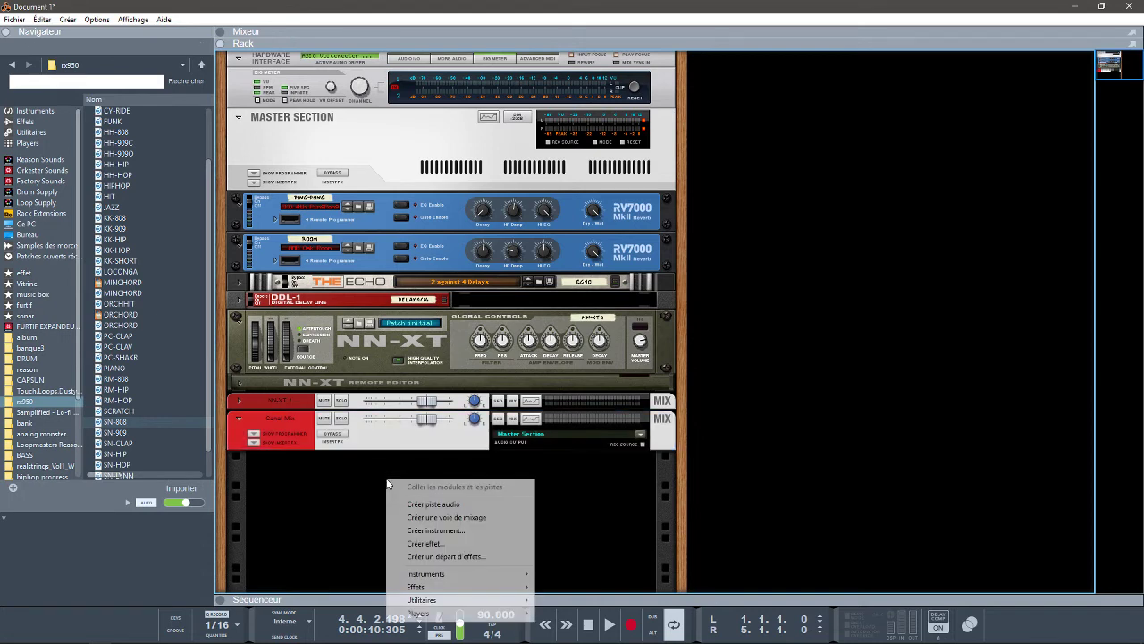
pyautogui.click(432, 518)
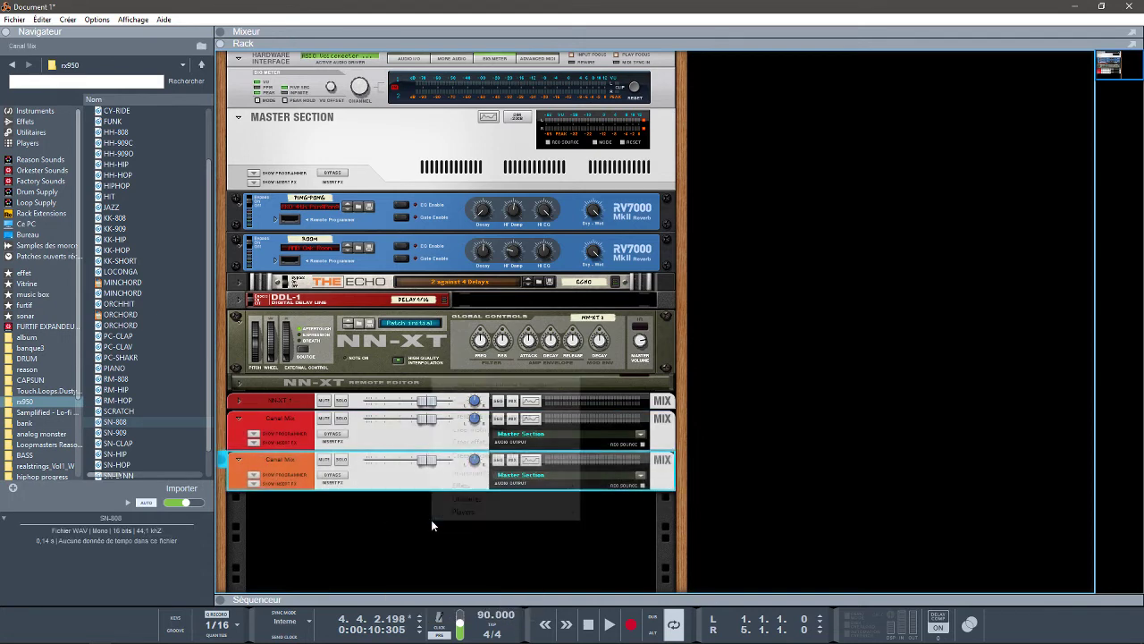
pyautogui.rightClick(431, 519)
pyautogui.click(492, 419)
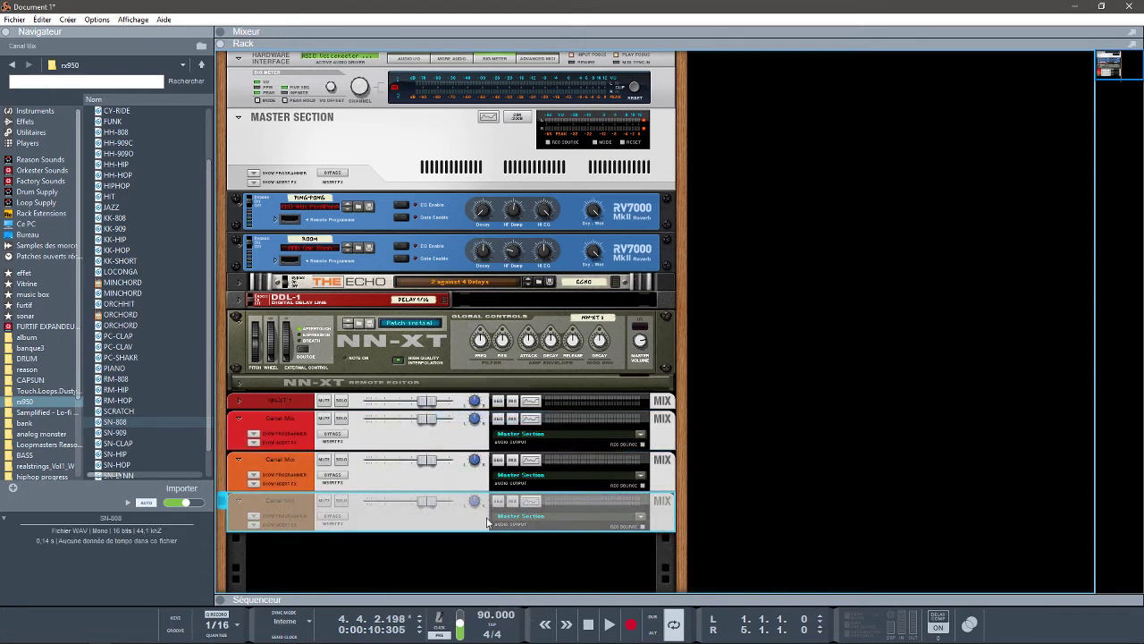
pyautogui.rightClick(478, 557)
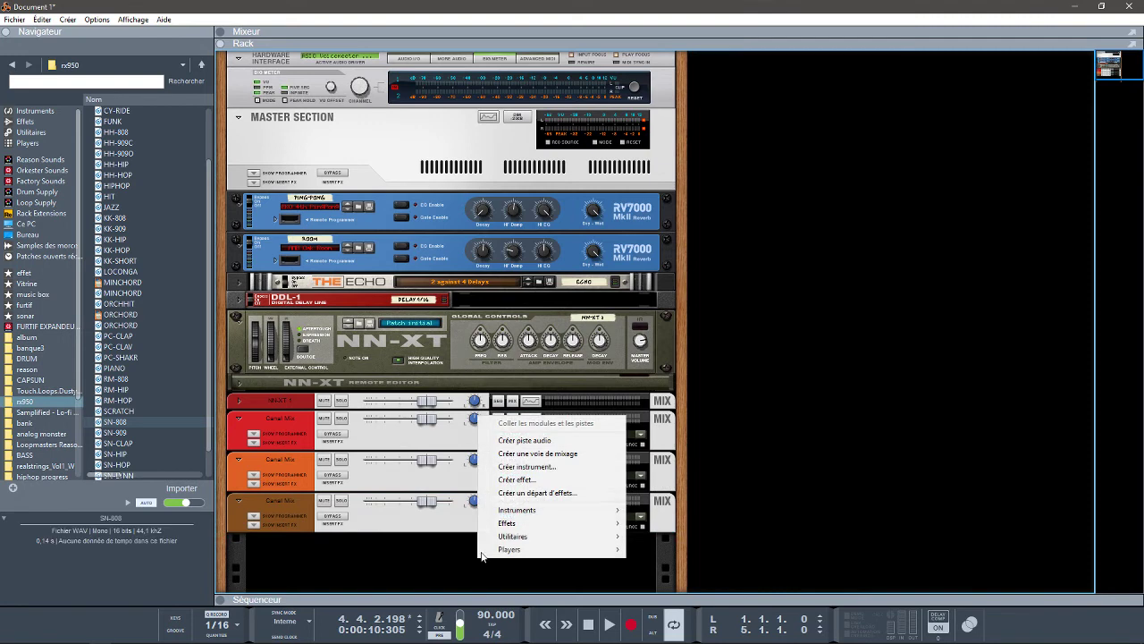
pyautogui.click(547, 454)
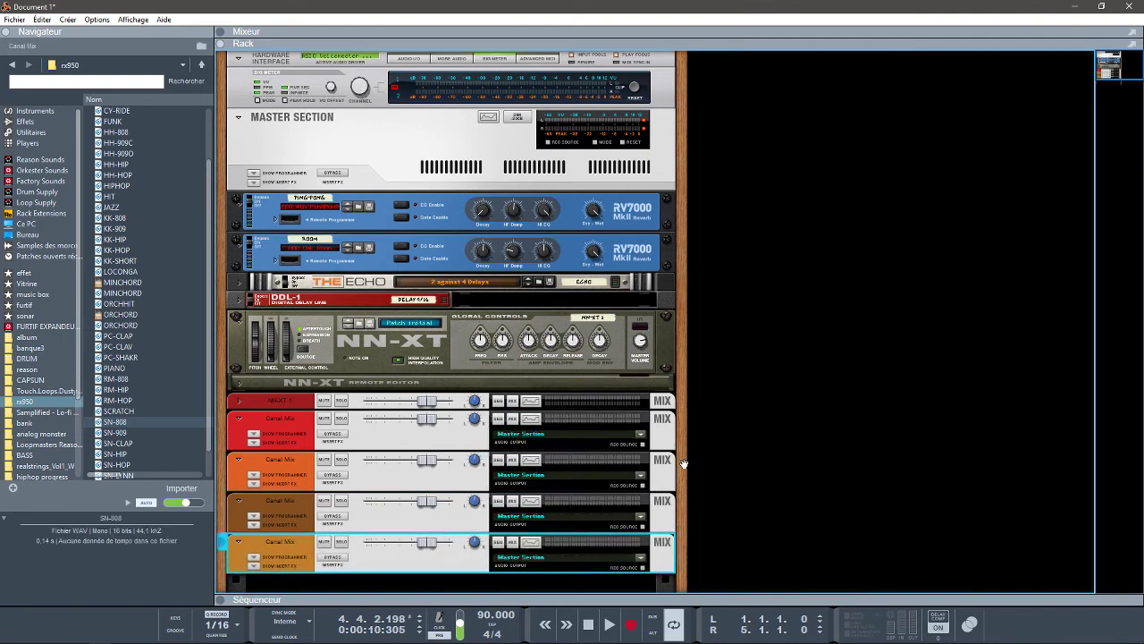
# Step: On the rack's rear, unfold the NN-XT mix channel and move its right input cable to the first new mix channel's left input
pyautogui.press('Tab')
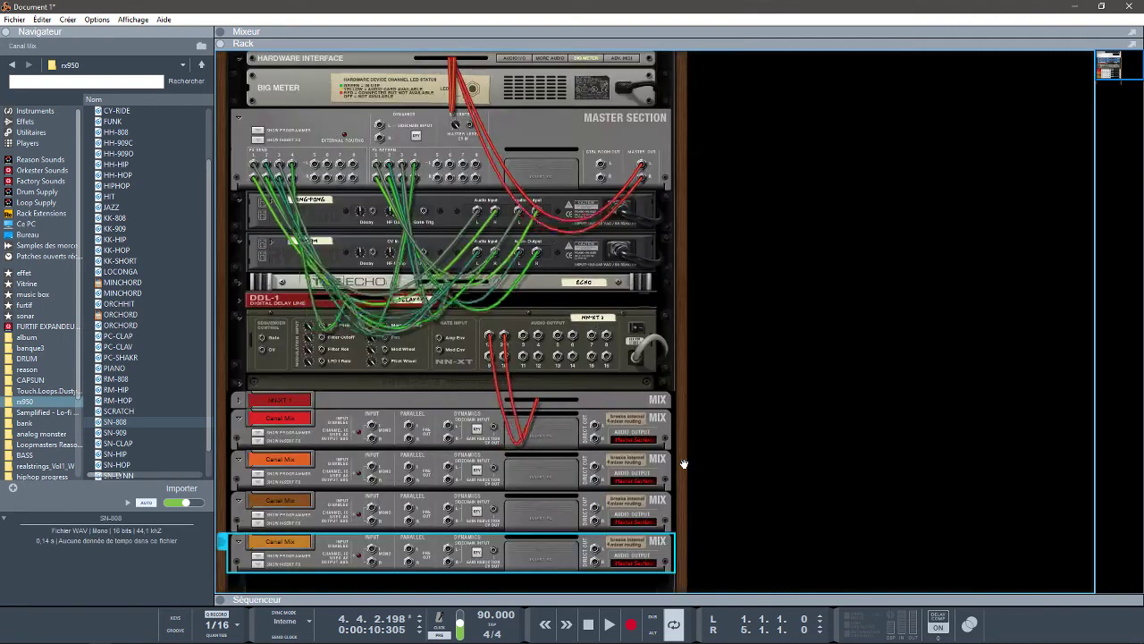
pyautogui.click(237, 401)
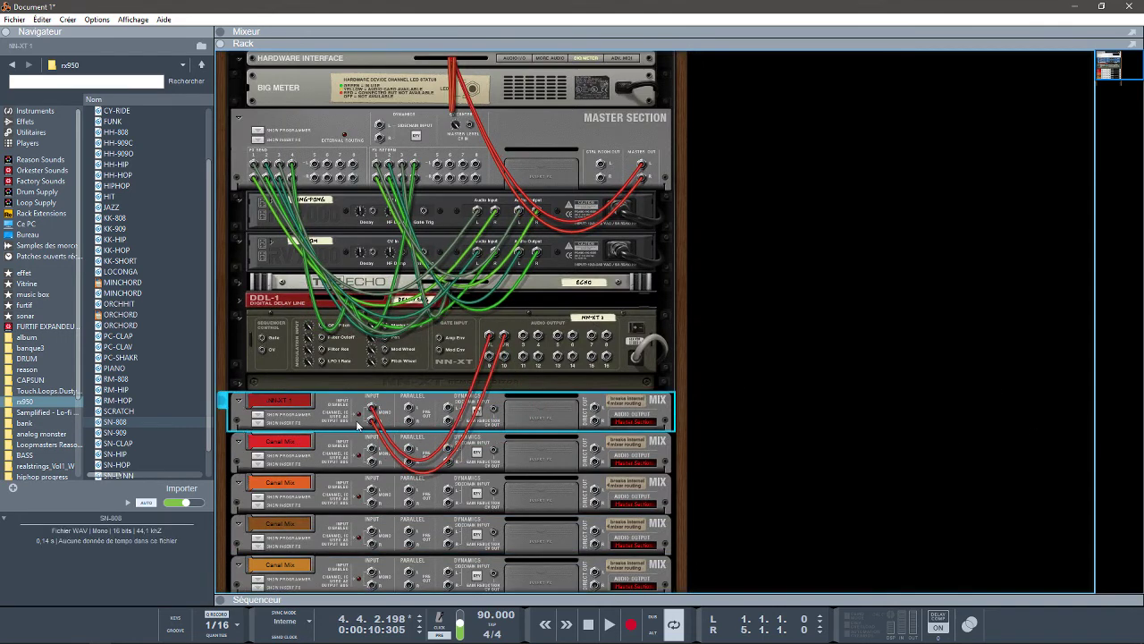
pyautogui.moveTo(371, 420); pyautogui.dragTo(373, 455)
# Step: Connect NN-XT outputs 3, 4 and 5 to the left inputs of the remaining three mix channels, then return to the rack's front
pyautogui.moveTo(523, 335); pyautogui.dragTo(374, 494)
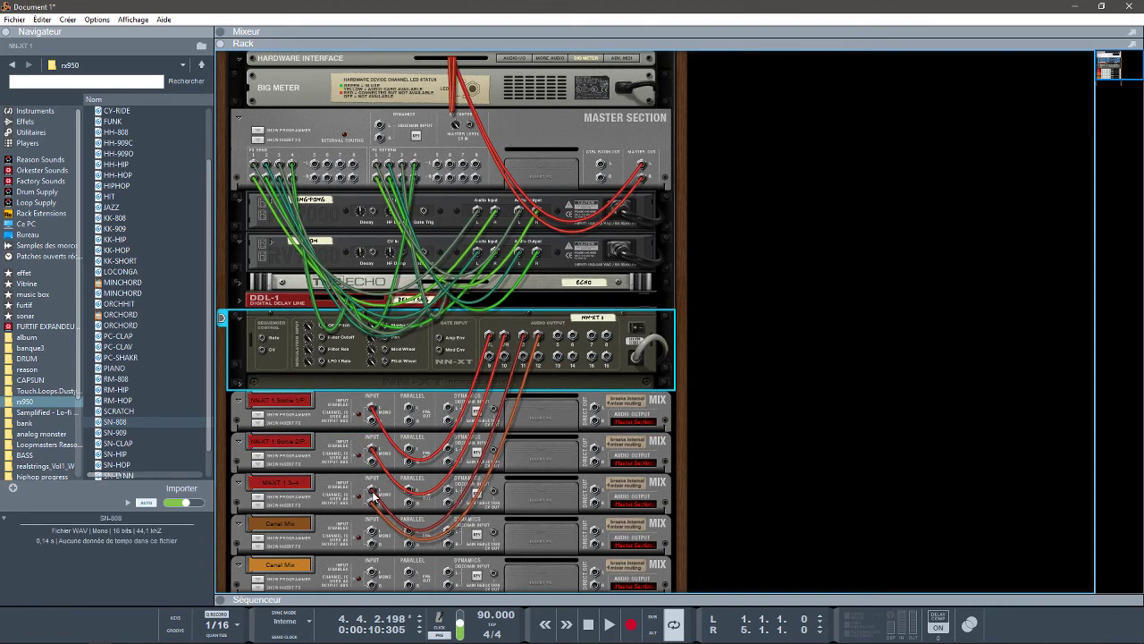
pyautogui.moveTo(365, 561); pyautogui.dragTo(373, 534)
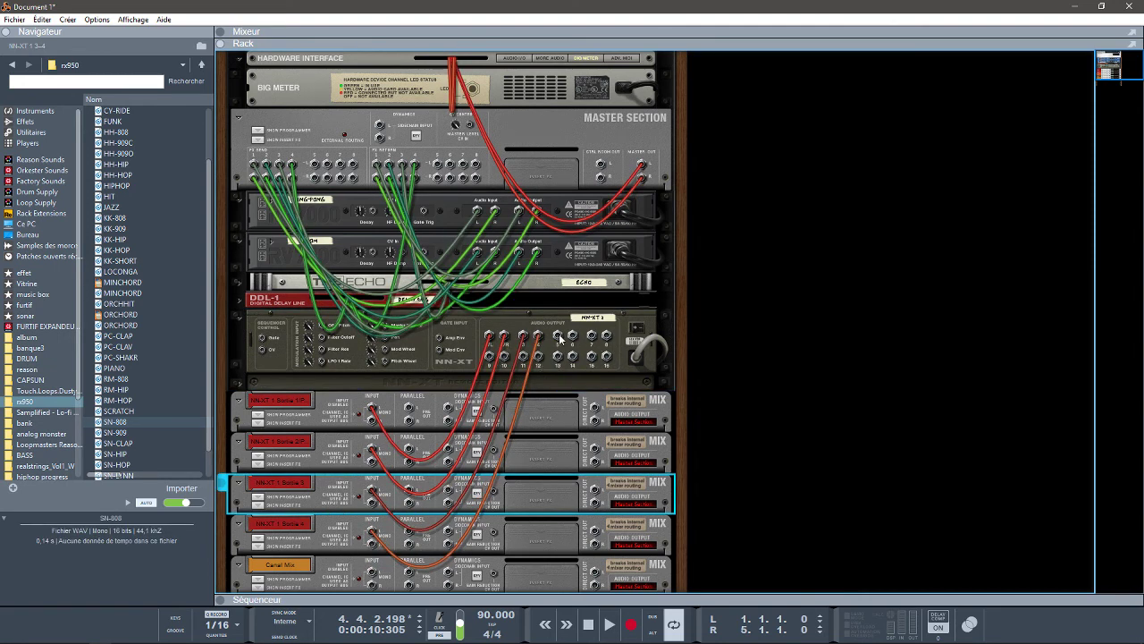
pyautogui.moveTo(560, 337); pyautogui.dragTo(373, 514)
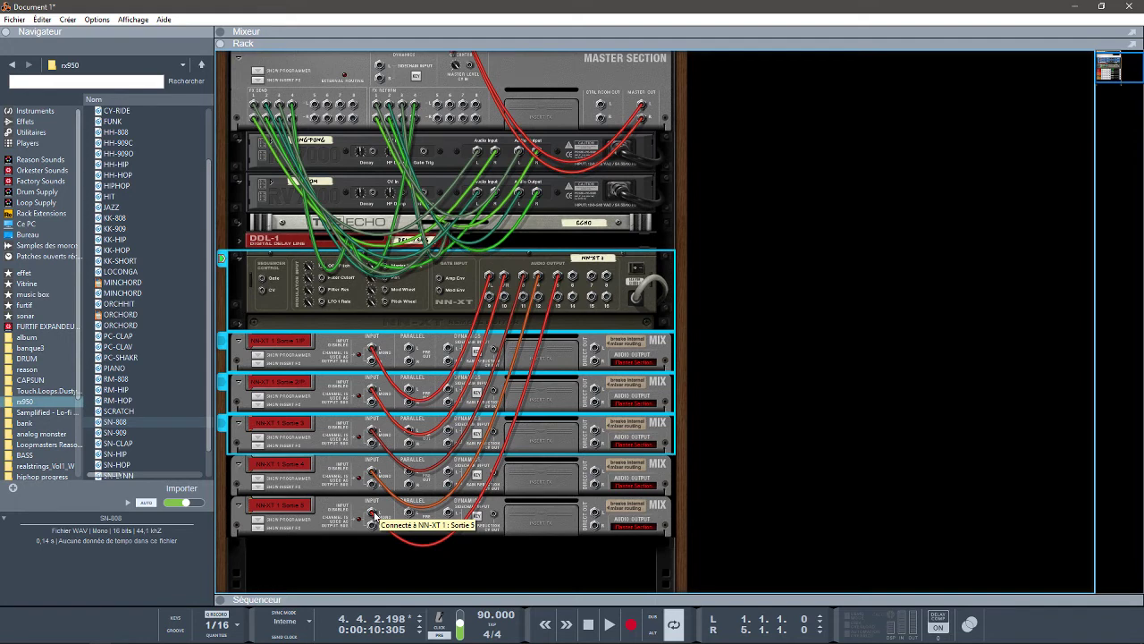
pyautogui.press('Tab')
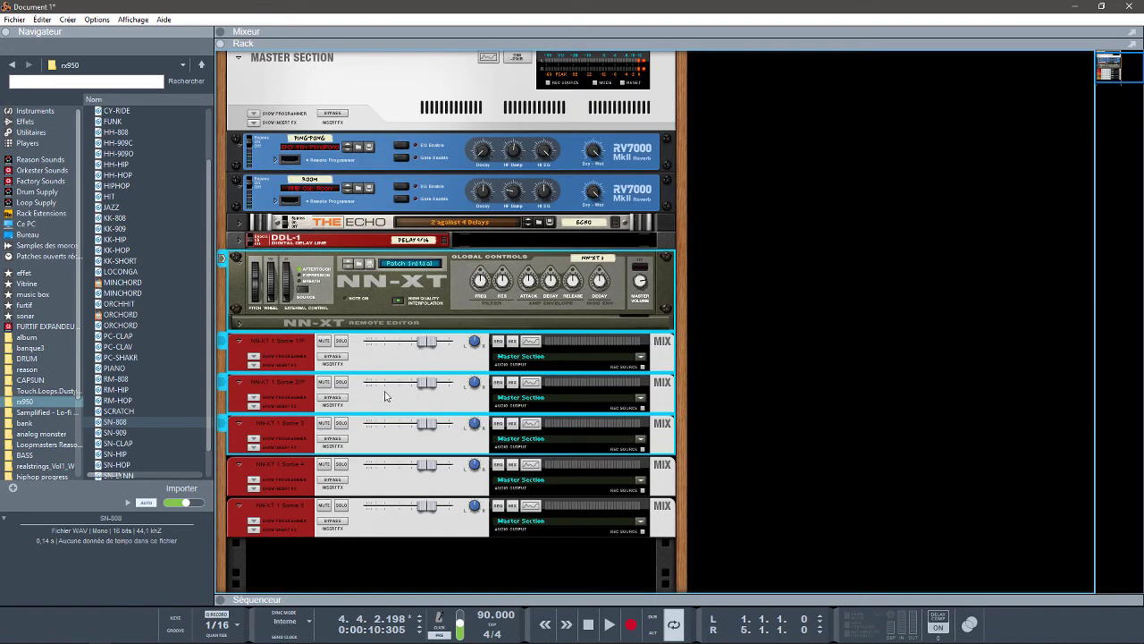
# Step: Unfold the NN-XT remote editor and pan the HH-808 zone to the left
pyautogui.click(247, 326)
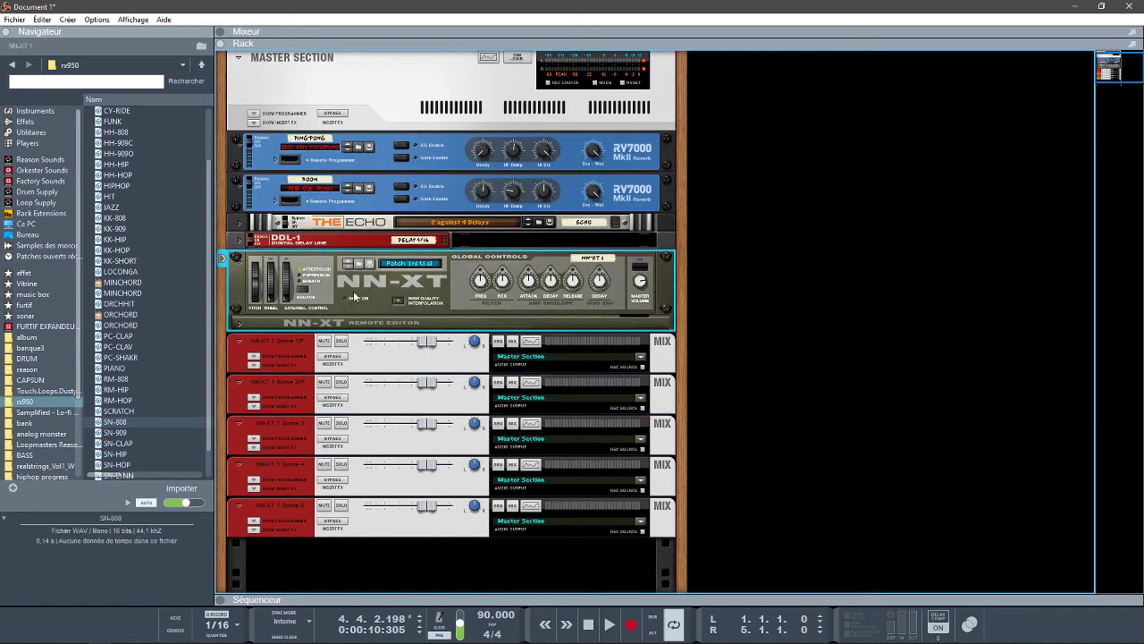
pyautogui.click(239, 326)
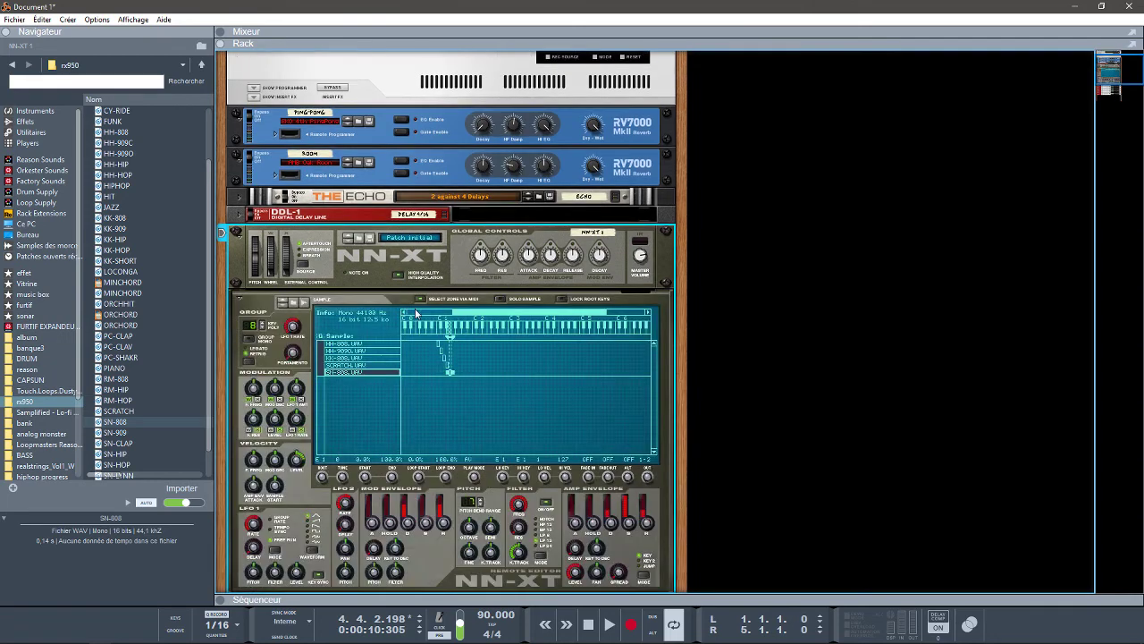
pyautogui.moveTo(1118, 73); pyautogui.dragTo(1117, 82)
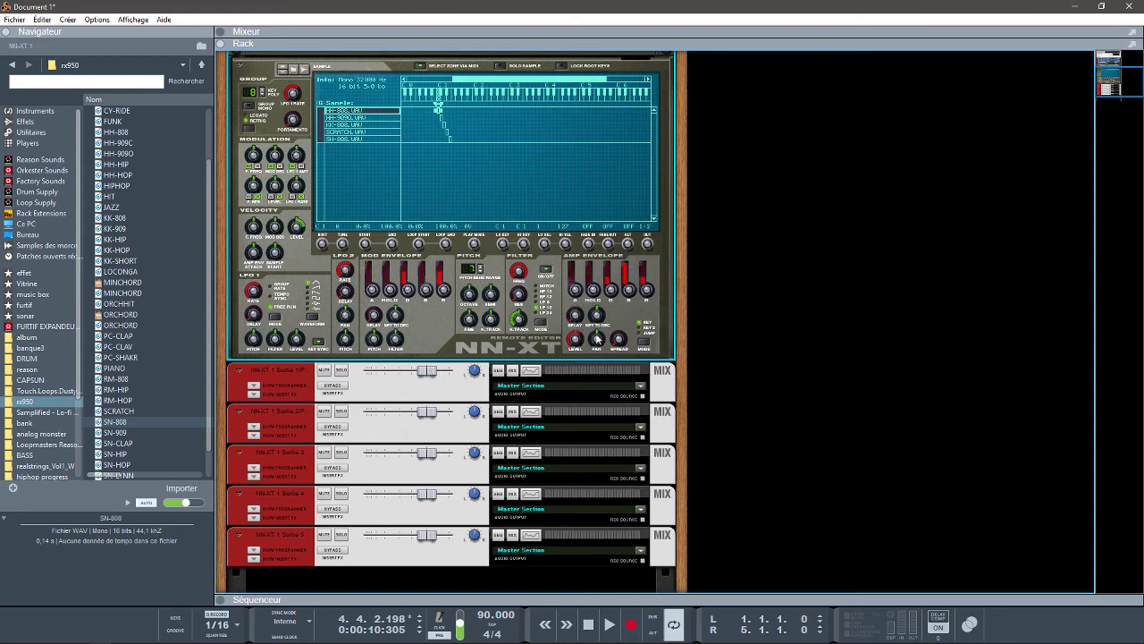
pyautogui.moveTo(596, 336); pyautogui.dragTo(582, 385)
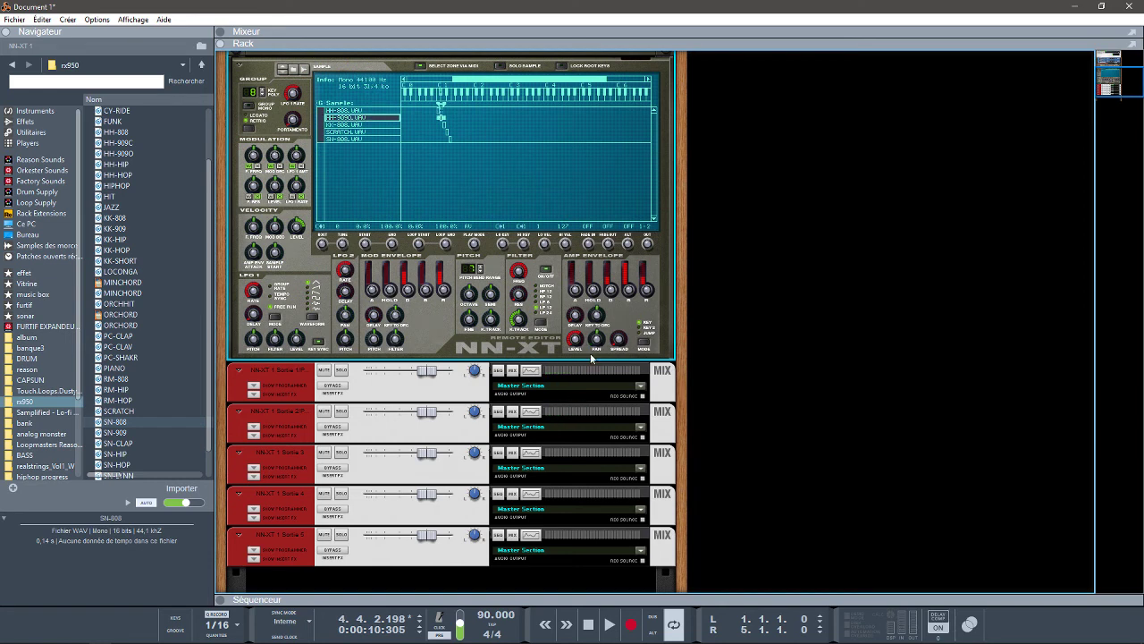
# Step: Assign the SN-808 zone to NN-XT output pair 5-6
pyautogui.moveTo(597, 325)
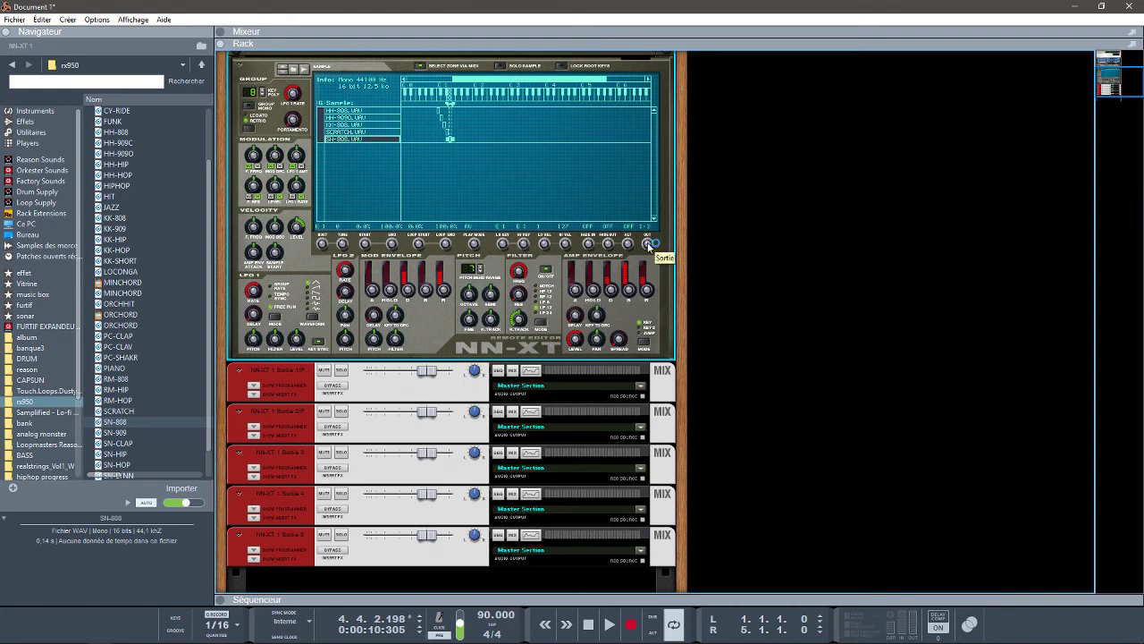
pyautogui.moveTo(647, 242); pyautogui.dragTo(647, 236)
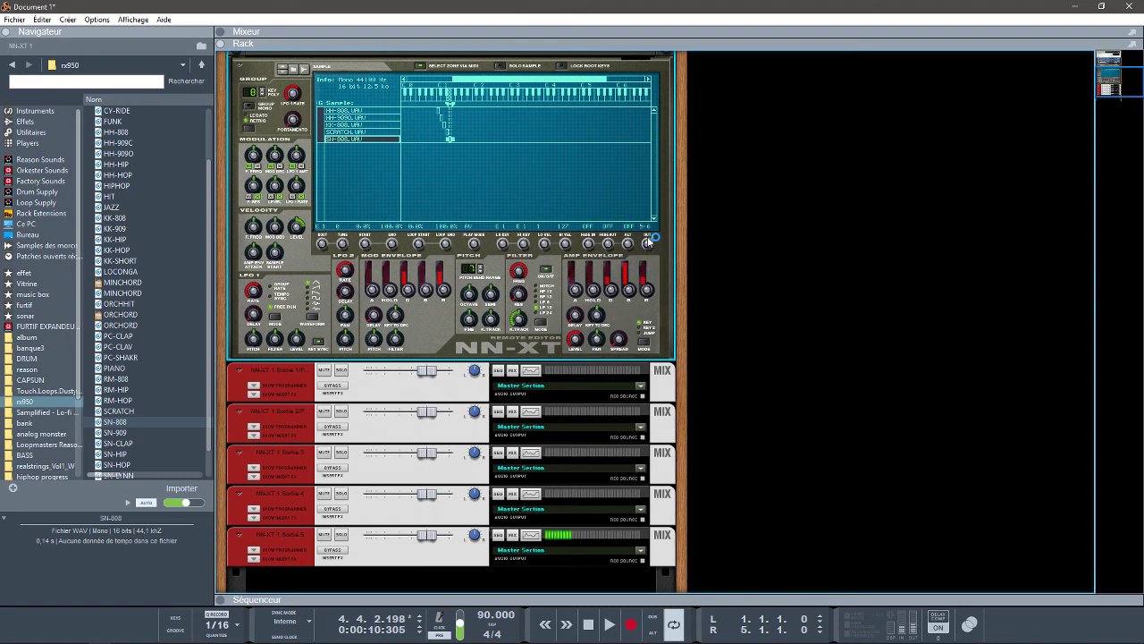